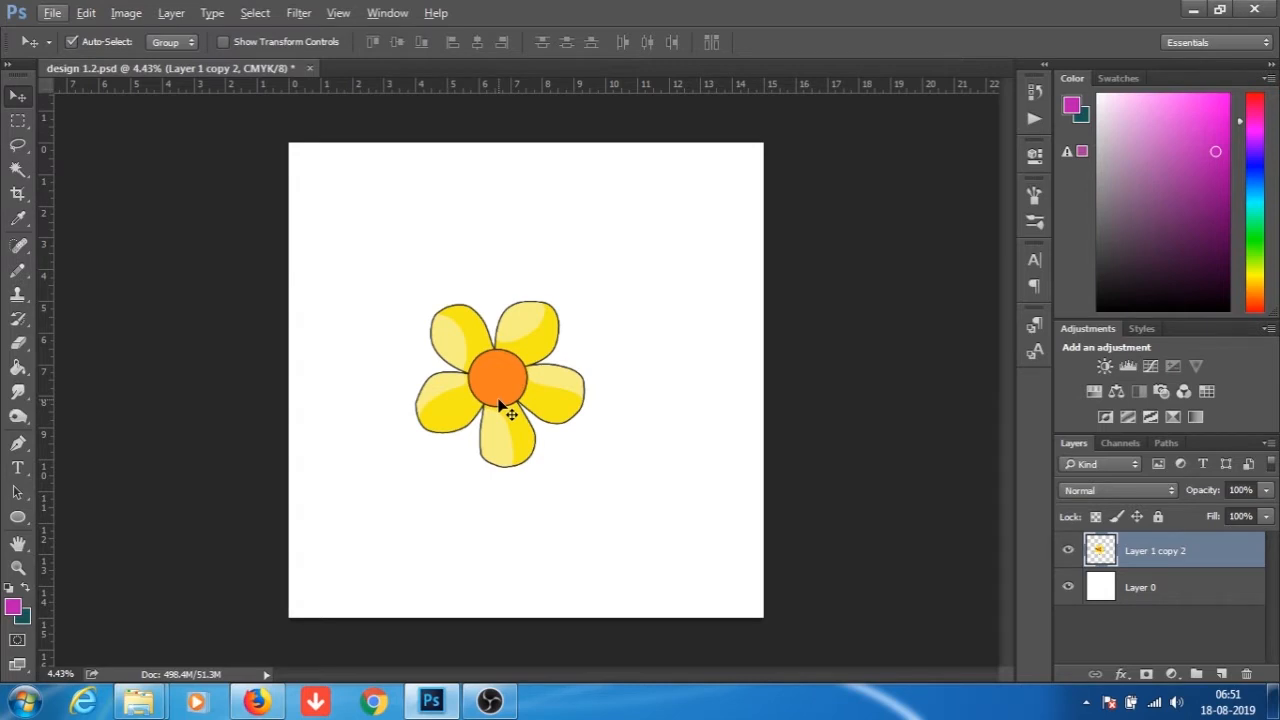
Move the yellow flower slightly closer to the centre of the canvas.
scroll(503, 408, up, 1)
scroll(457, 428, down, 2)
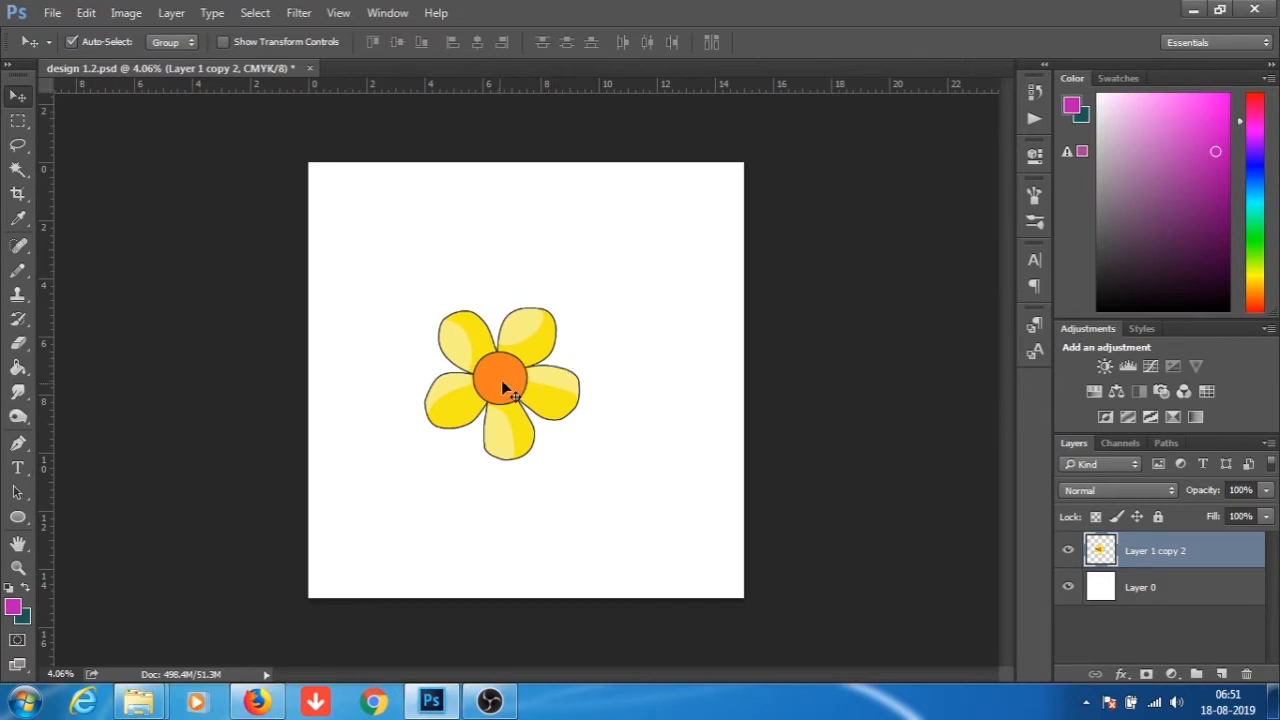
scroll(500, 380, up, 2)
drag(498, 392, 527, 436)
scroll(462, 426, down, 2)
scroll(660, 489, up, 2)
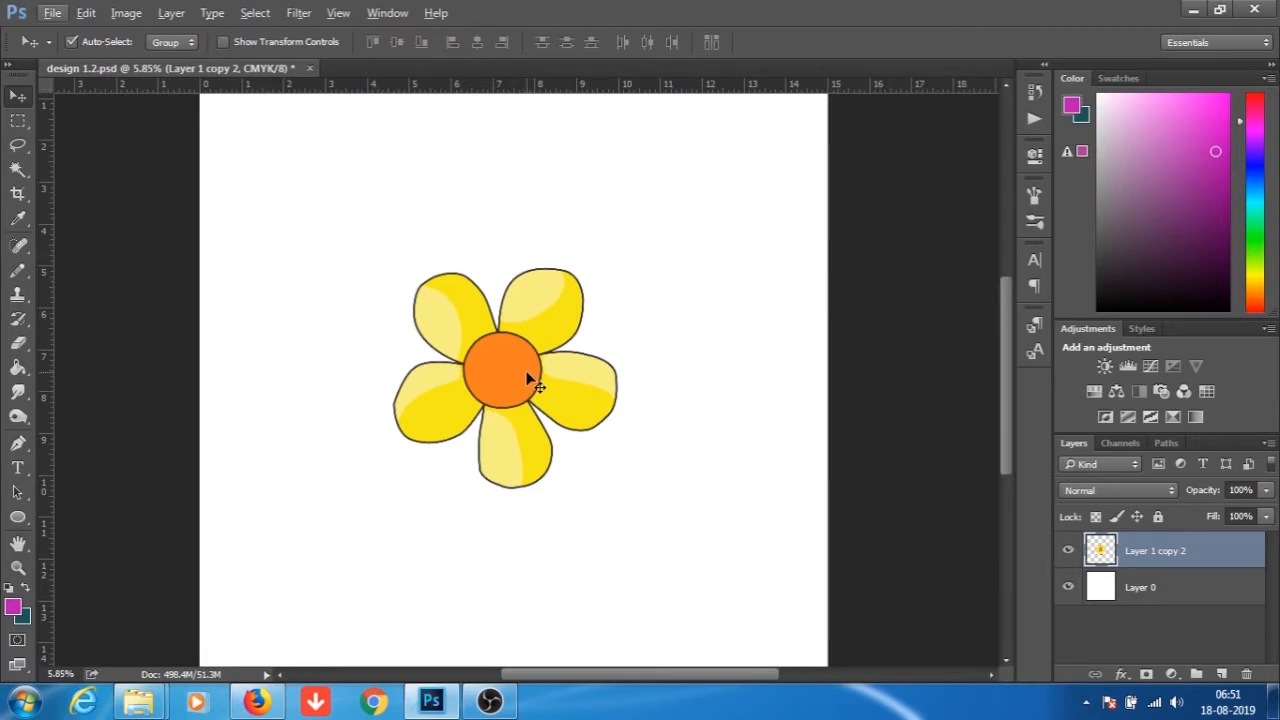
scroll(536, 372, up, 2)
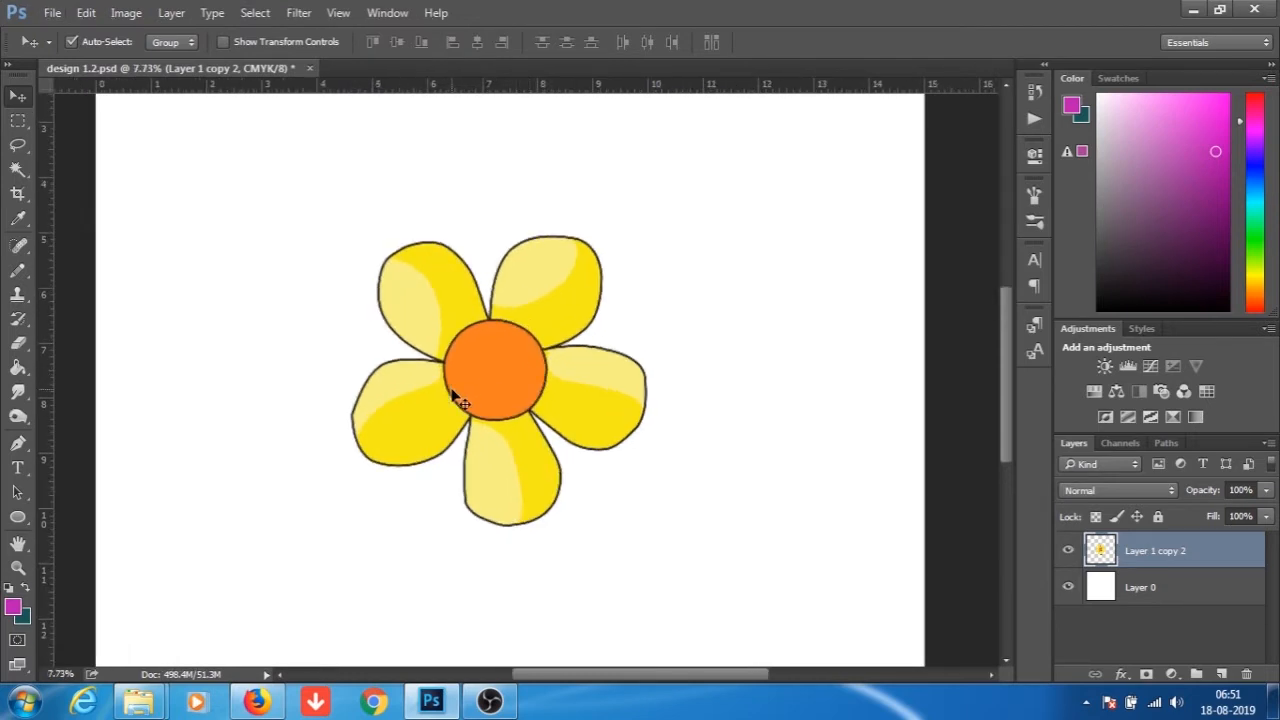
scroll(445, 425, down, 2)
key(alt)
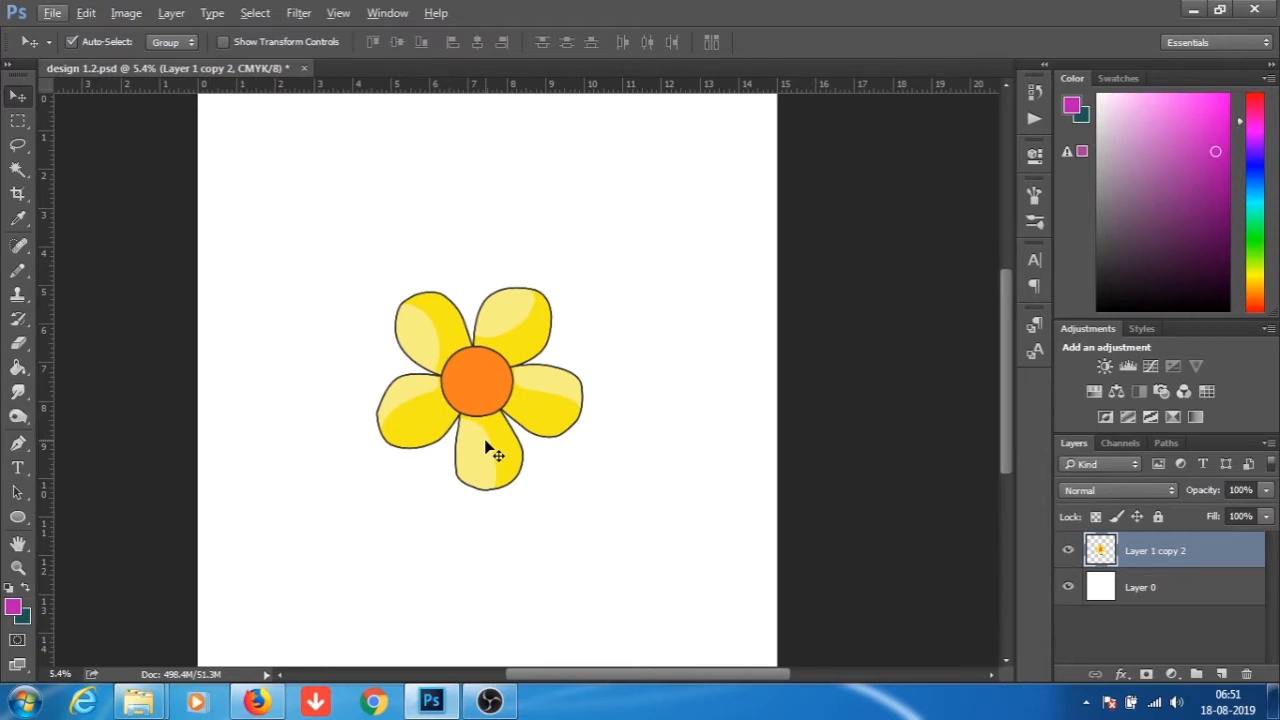
scroll(517, 418, down, 1)
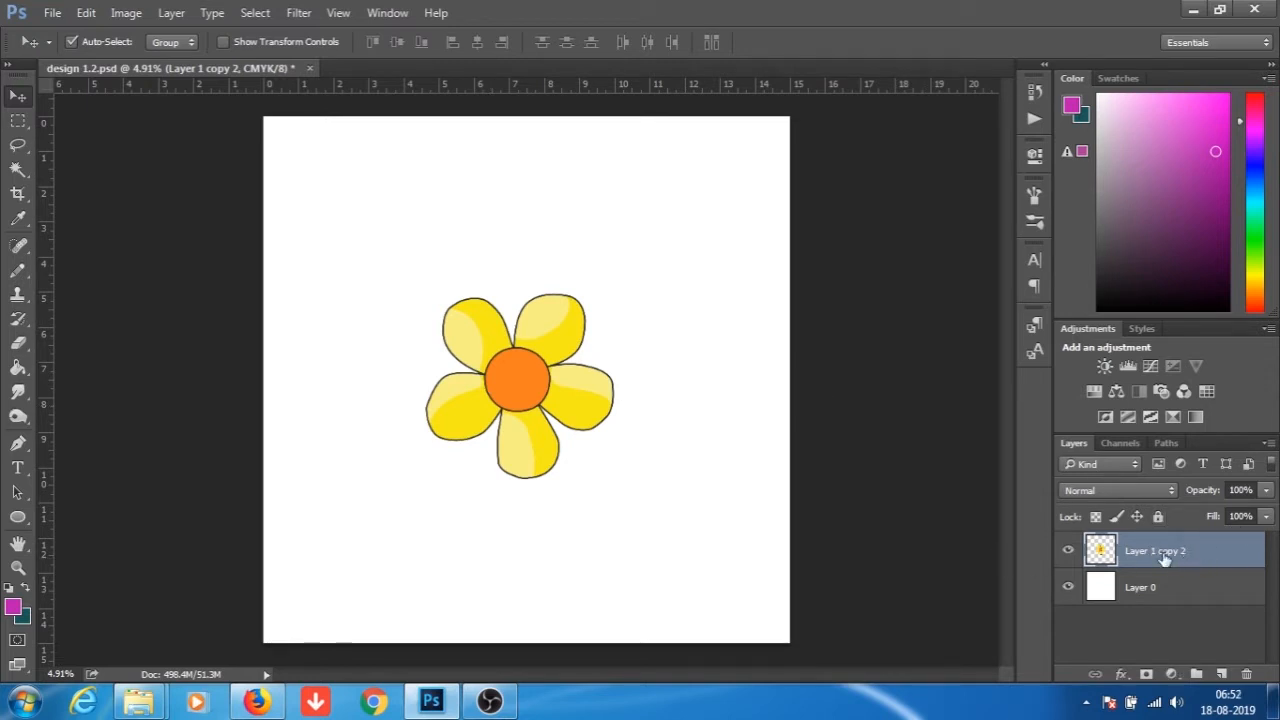
drag(1183, 550, 1221, 674)
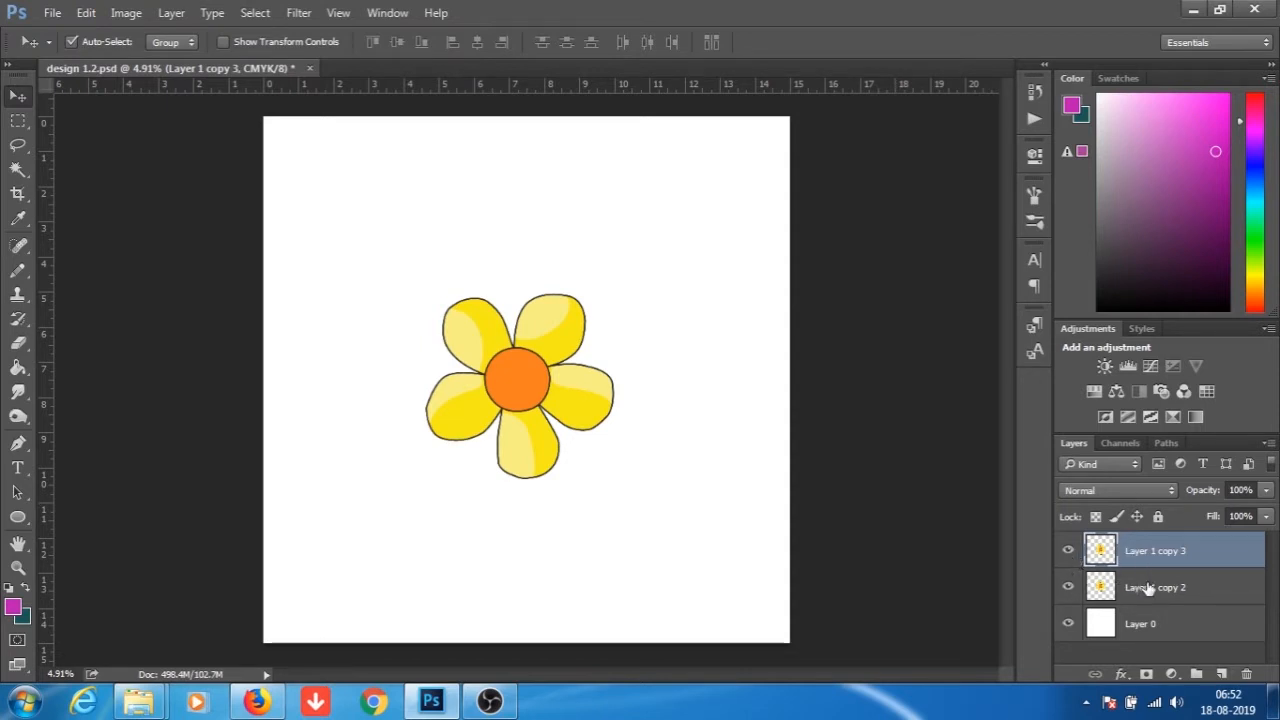
drag(571, 380, 459, 446)
drag(634, 270, 586, 271)
drag(476, 392, 508, 373)
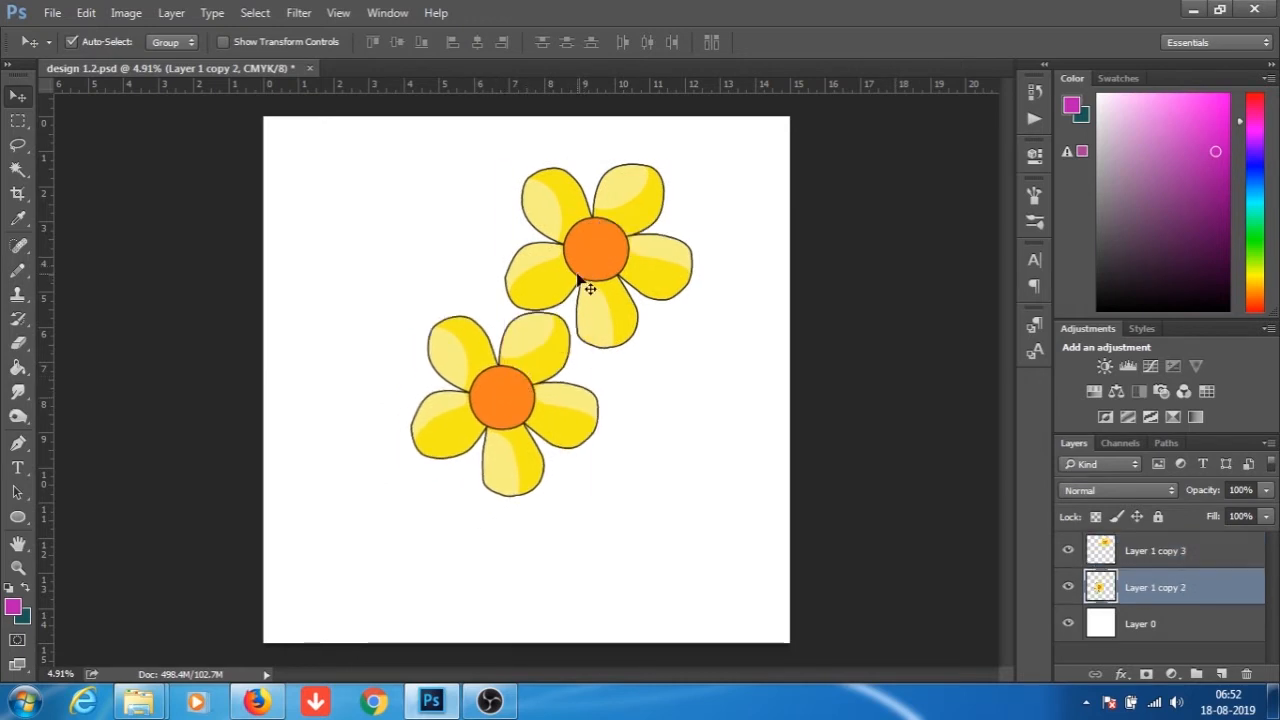
drag(590, 288, 590, 325)
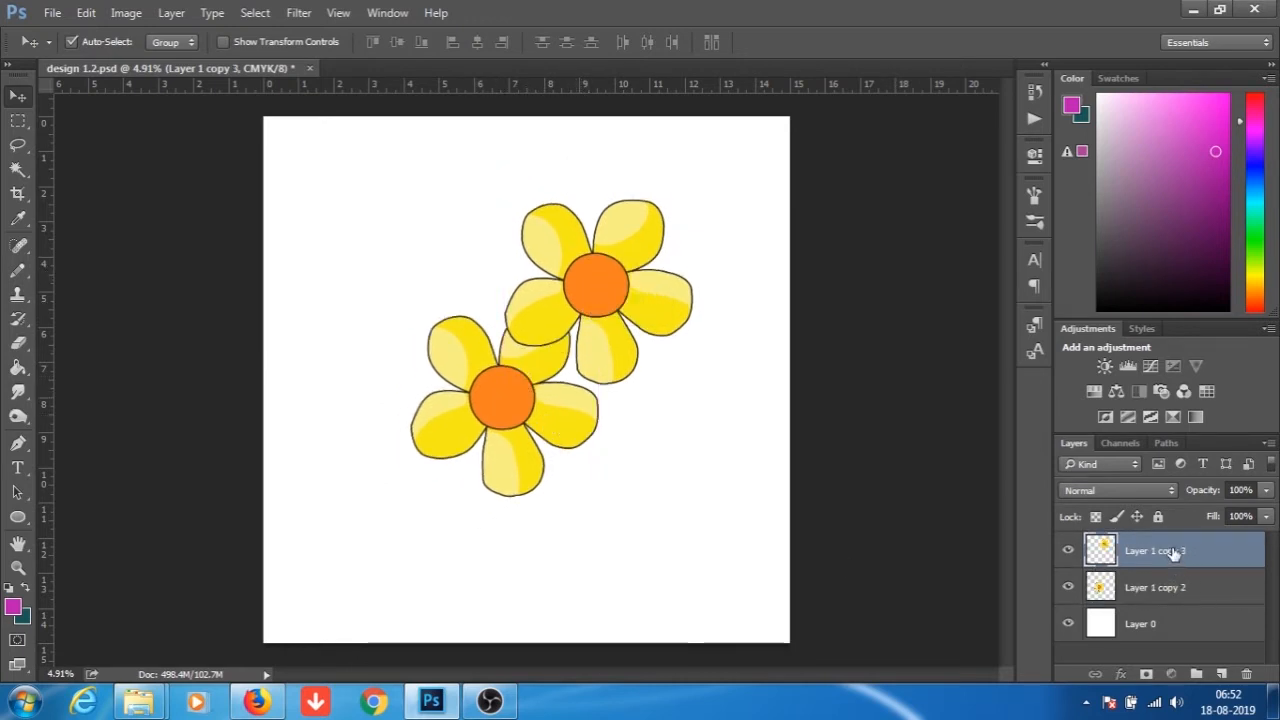
drag(1175, 553, 1246, 674)
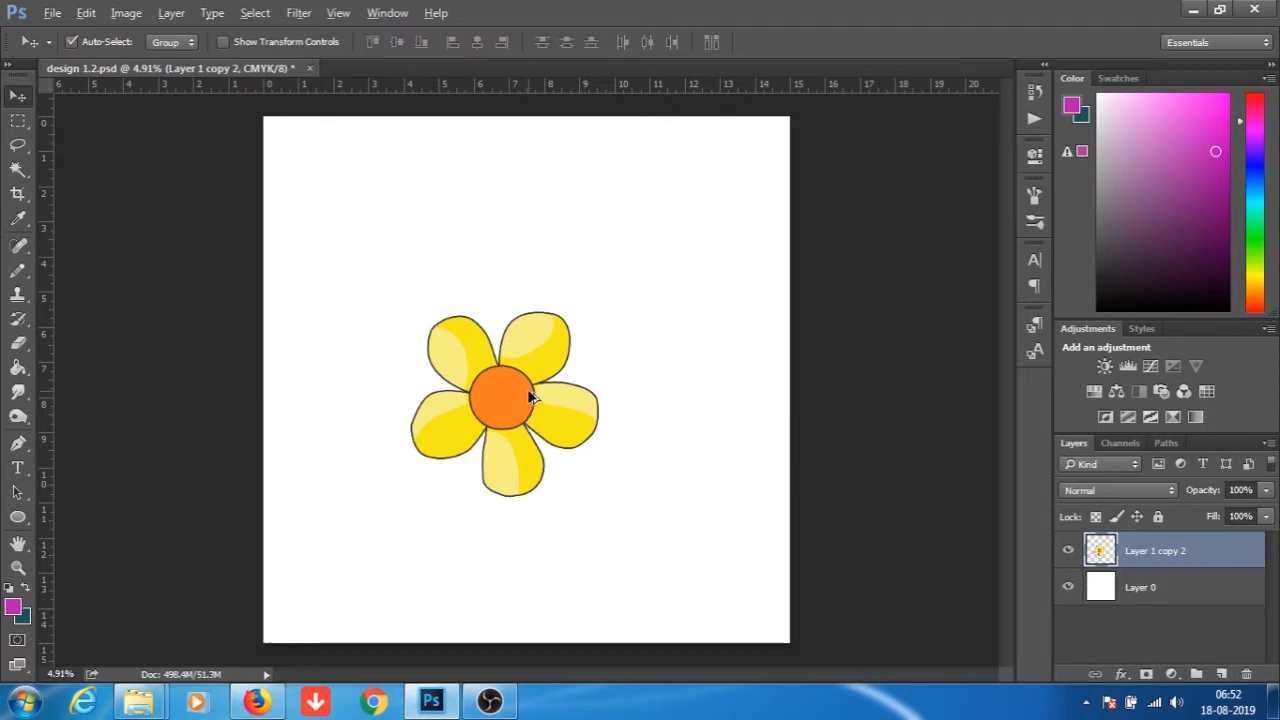
Duplicate the yellow flower toward the canvas's upper-right area and shift the original flower lower and to the left.
drag(525, 400, 617, 268)
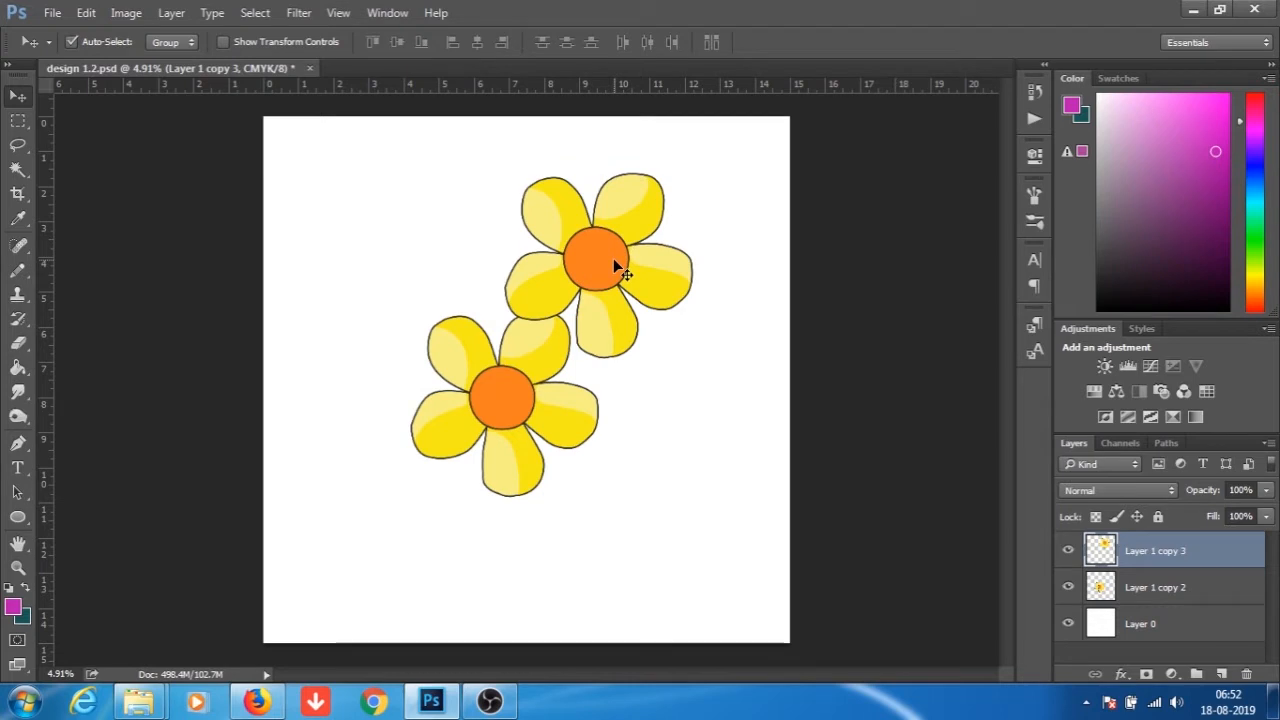
scroll(560, 412, up, 3)
drag(513, 367, 491, 403)
scroll(540, 412, down, 3)
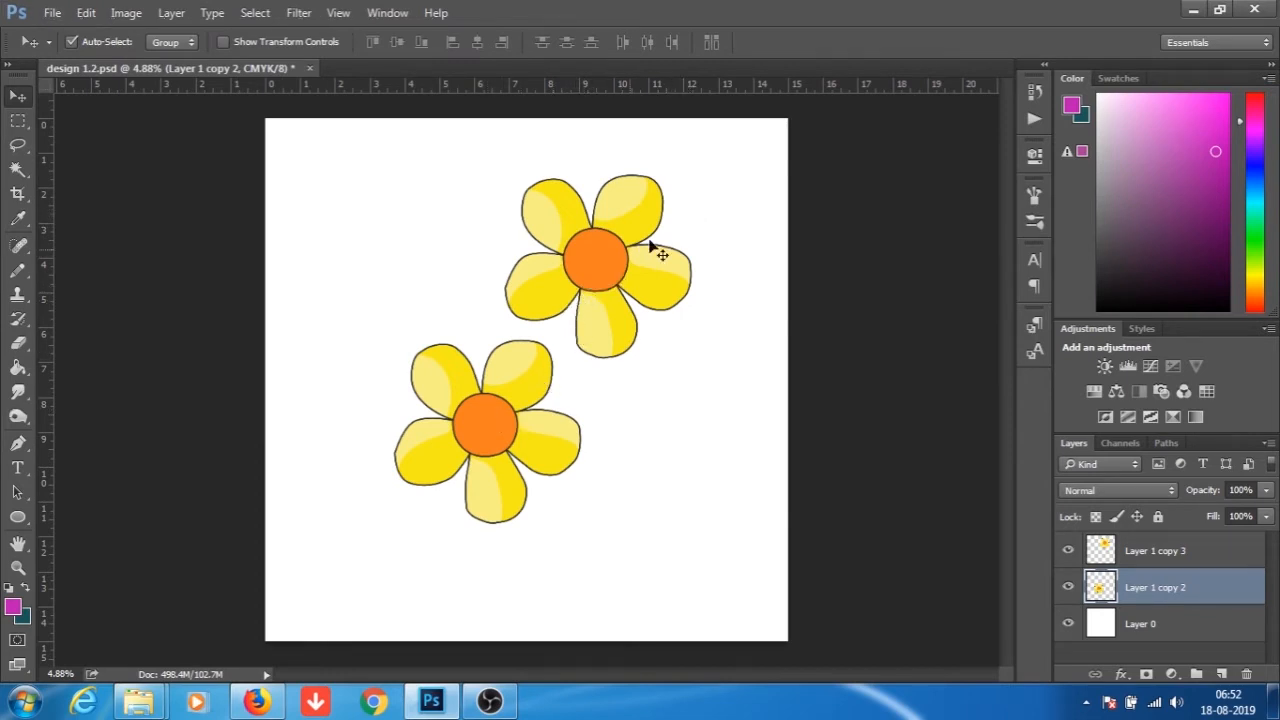
Fill the darker yellow petal areas of the upper flower copy with the current magenta foreground colour using the Paint Bucket tool.
scroll(657, 251, up, 1)
scroll(550, 308, up, 1)
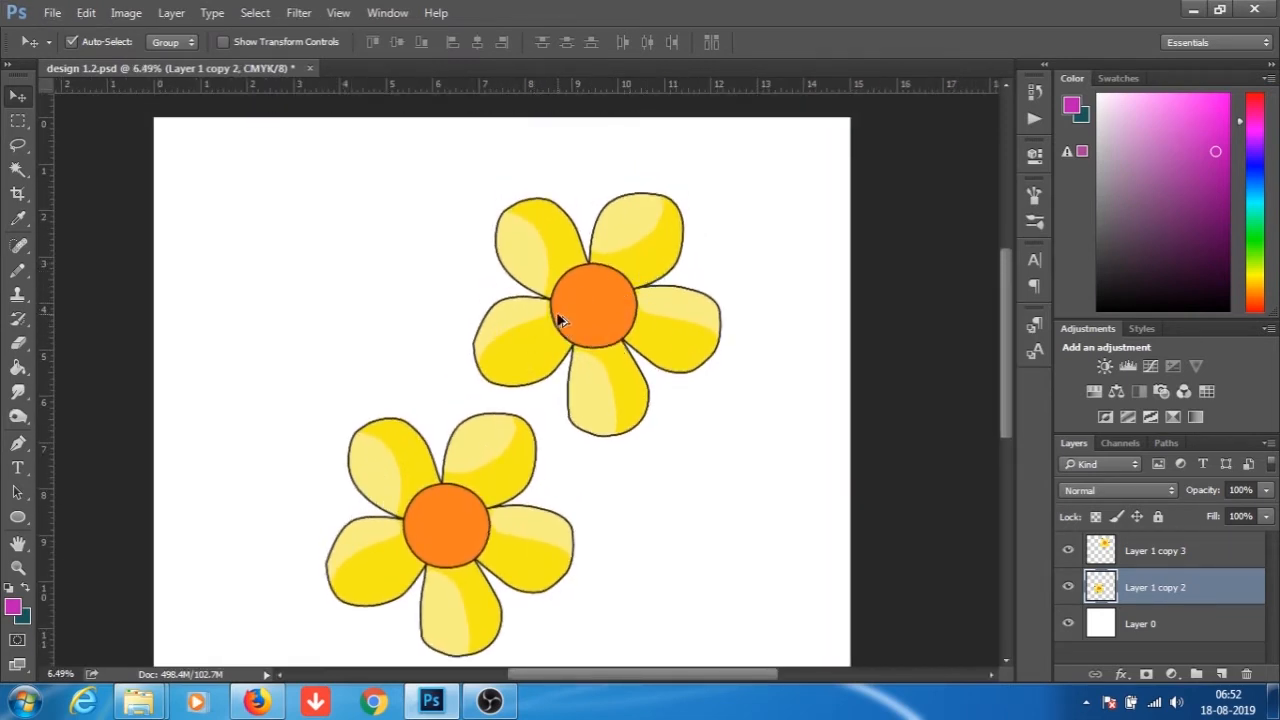
scroll(555, 315, up, 1)
drag(580, 313, 577, 305)
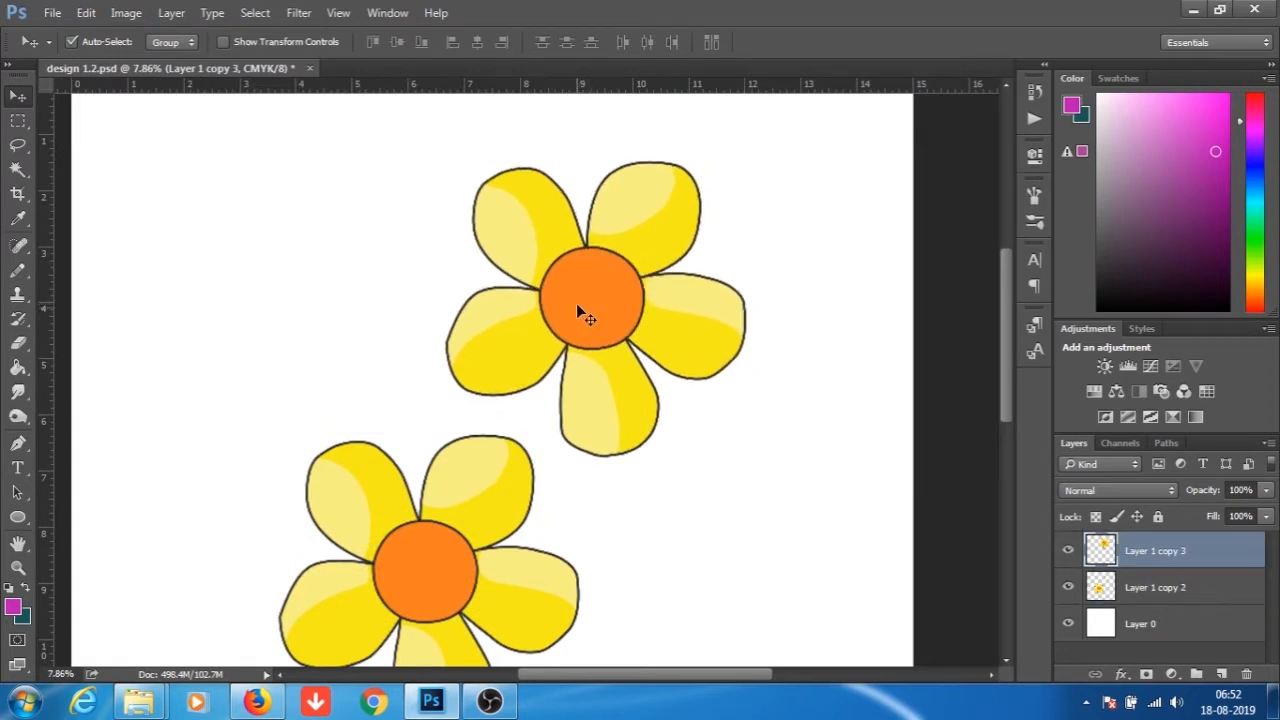
scroll(580, 320, up, 1)
scroll(589, 342, up, 1)
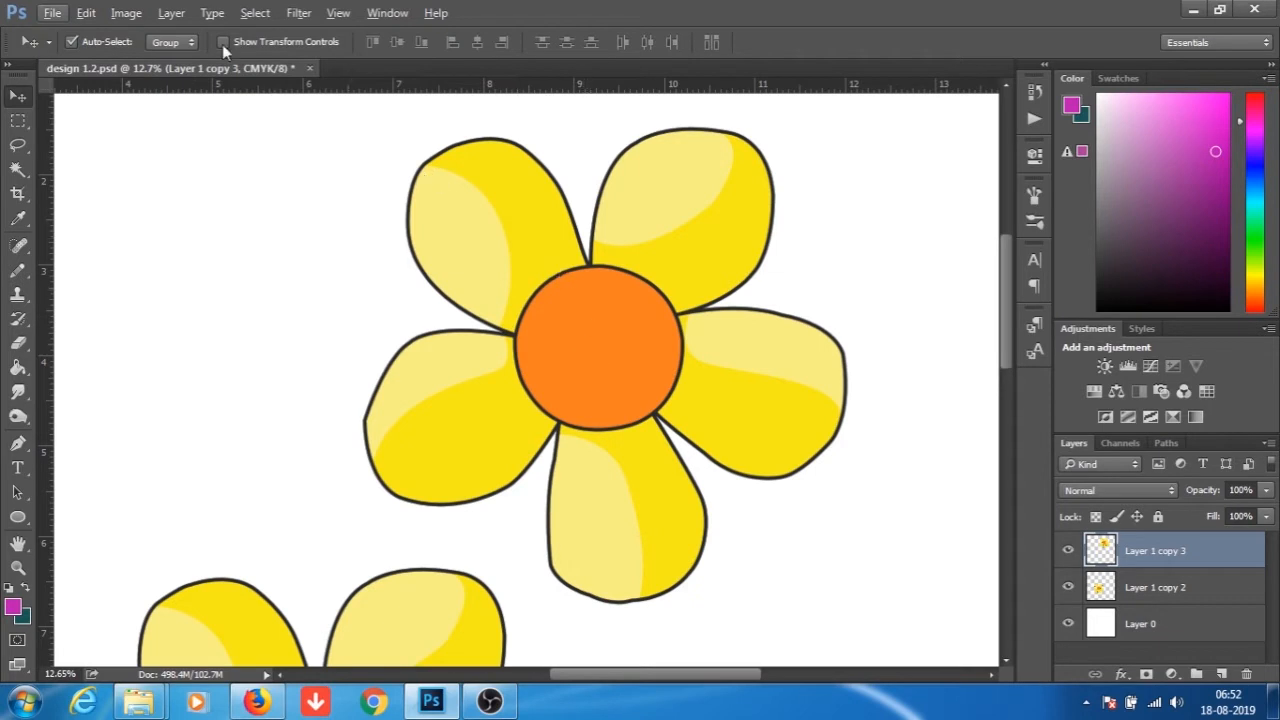
click(126, 13)
mouse_move(171, 13)
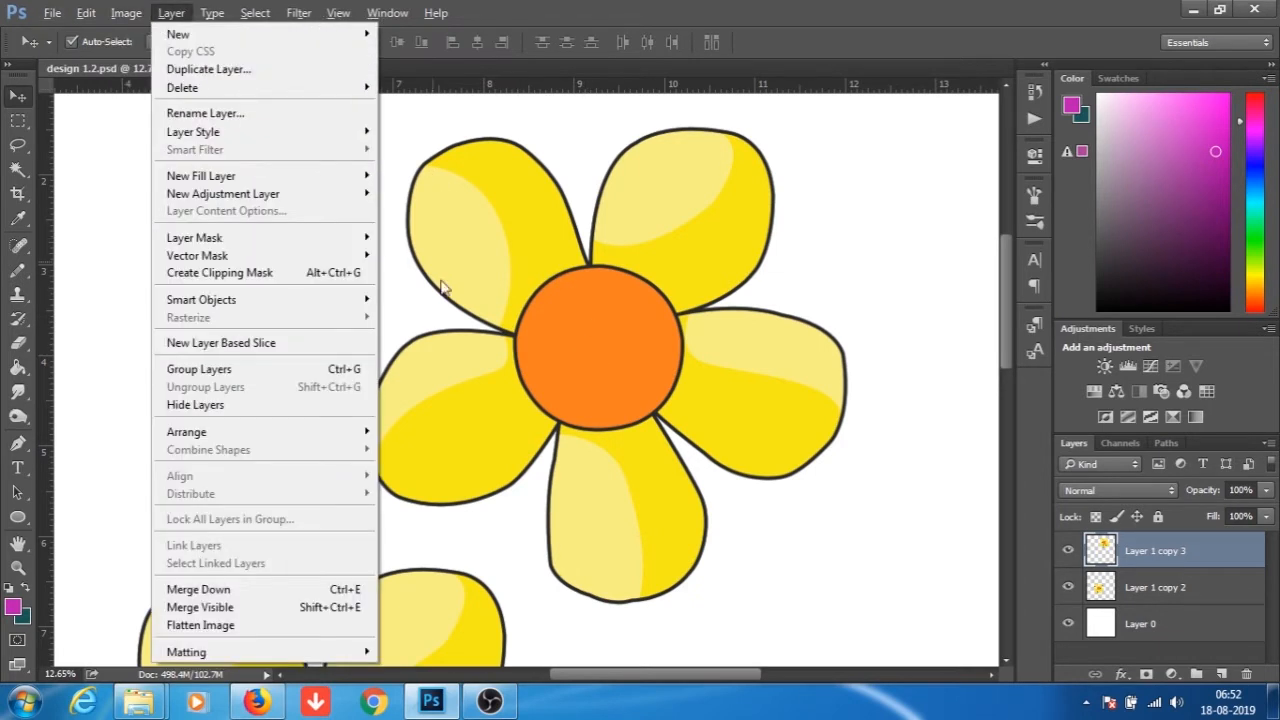
click(589, 369)
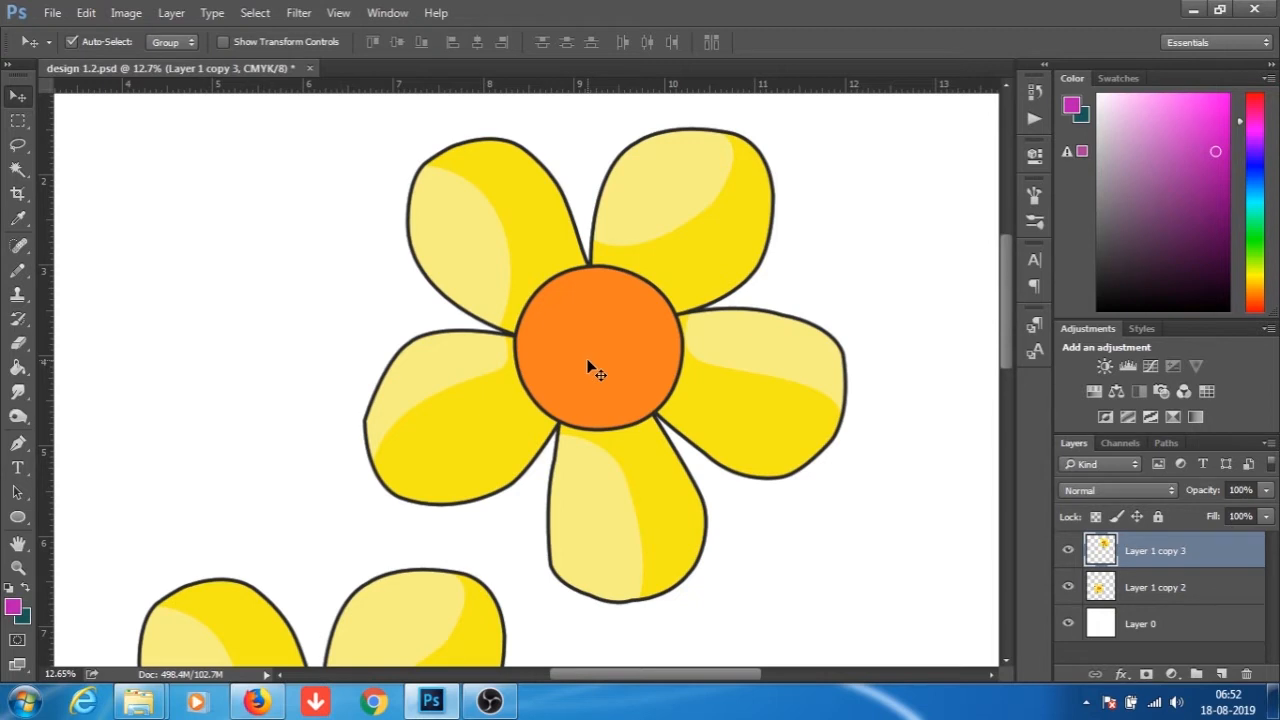
key(g)
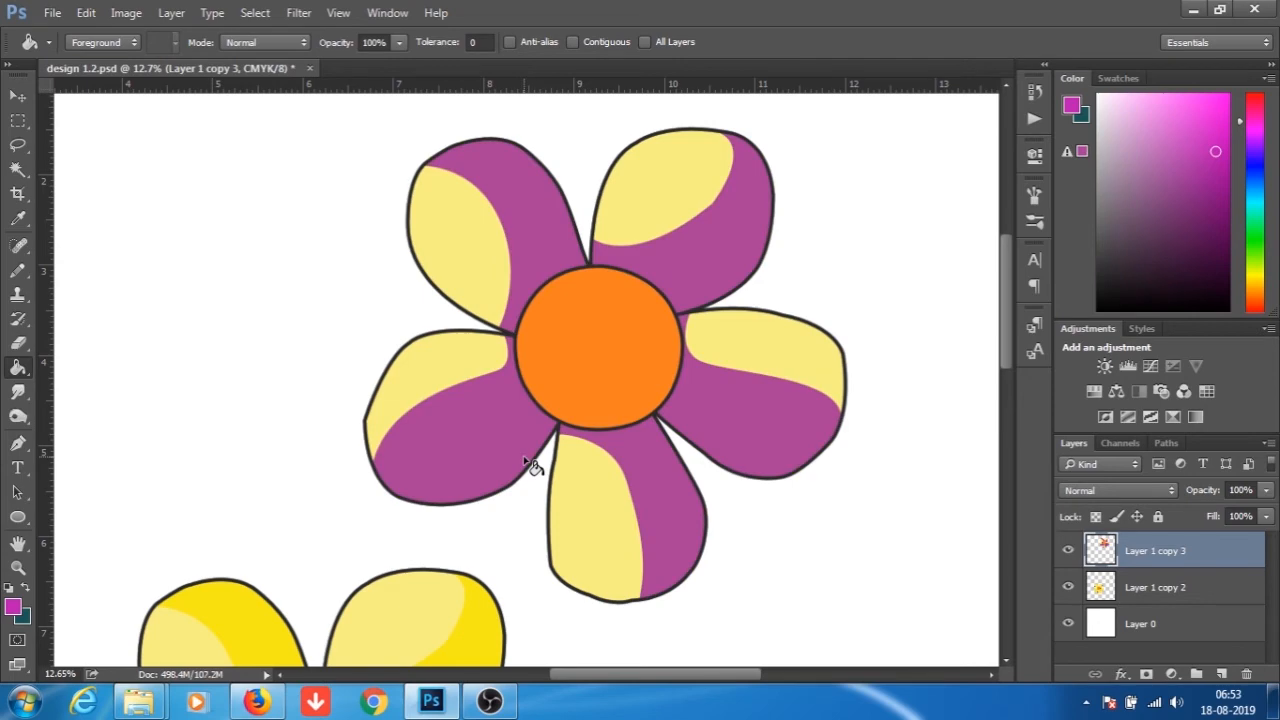
Set the foreground colour to the lighter magenta #df1bd3 and fill the upper flower's pale yellow petal highlights with it.
click(12, 605)
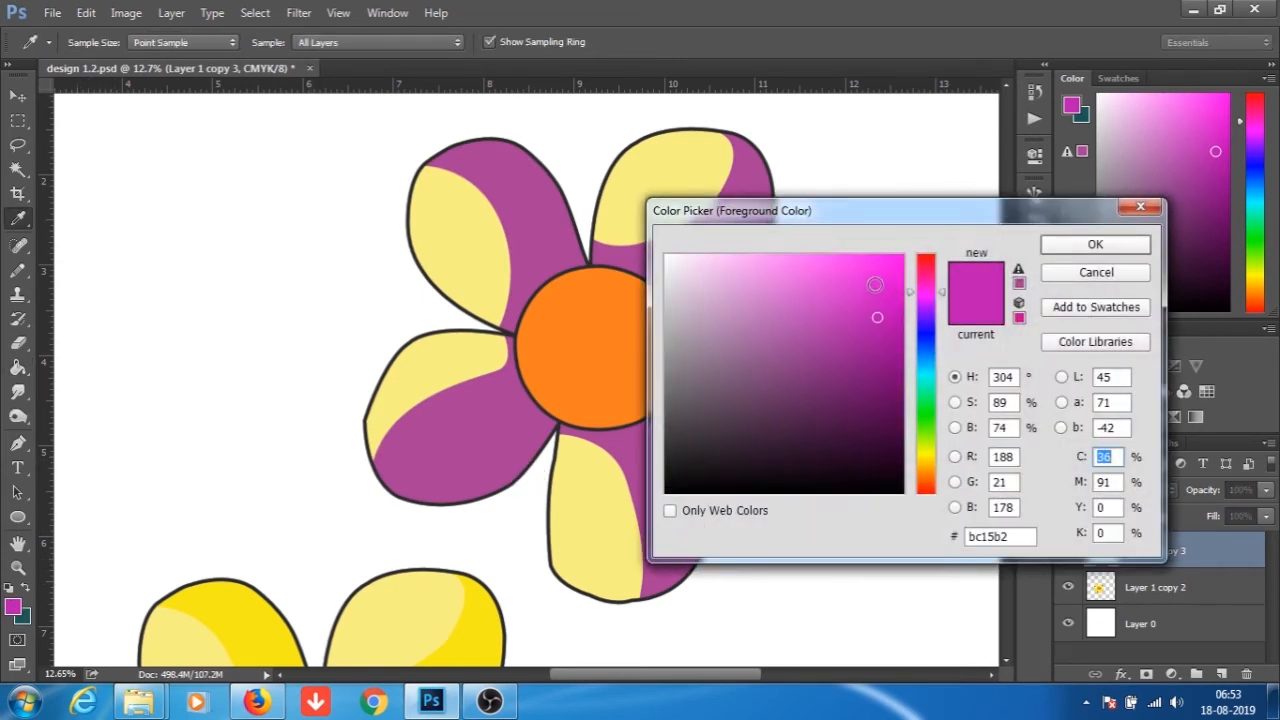
click(875, 285)
click(1126, 241)
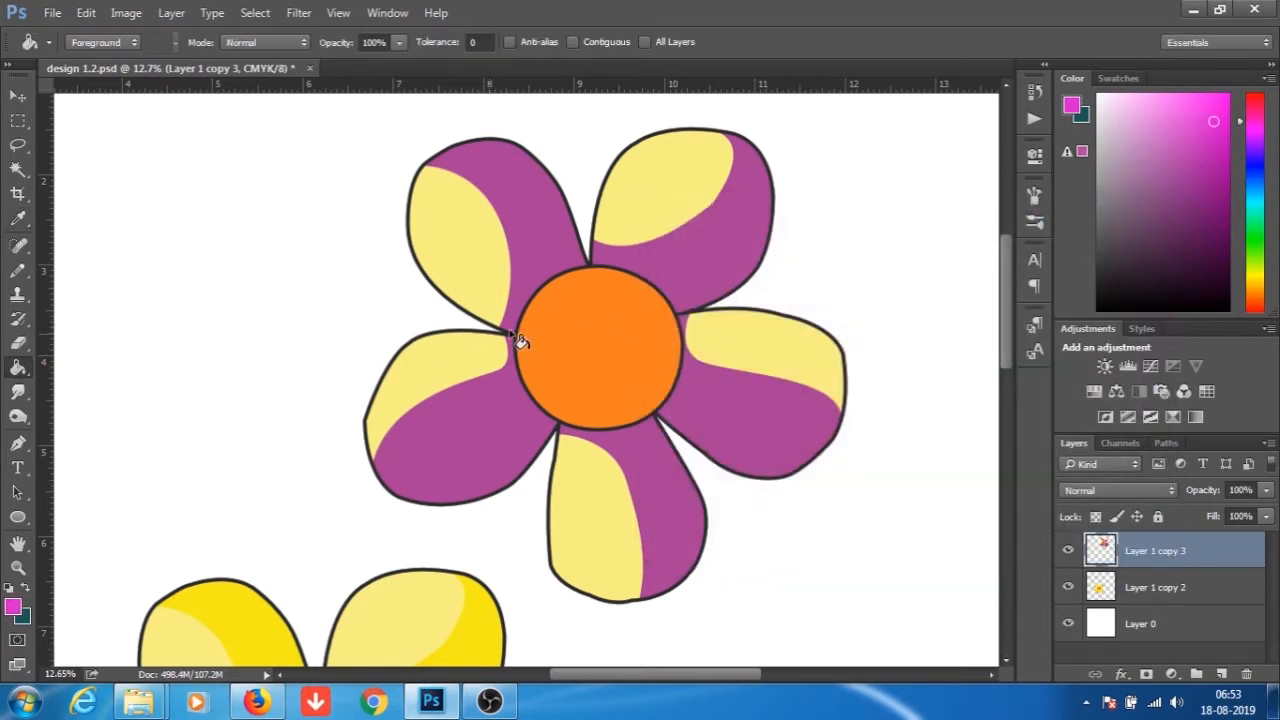
click(455, 366)
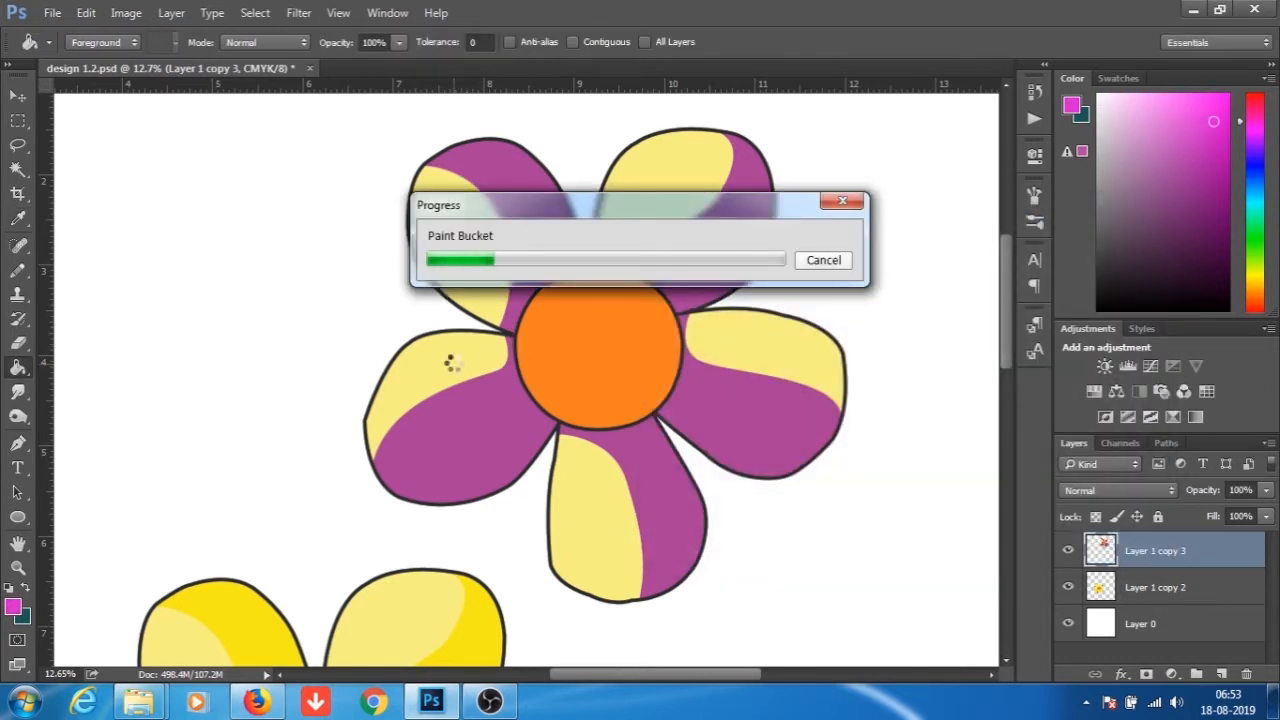
Change the foreground colour to the brighter pink #f038e5 and refill the upper flower's petal highlights.
click(15, 606)
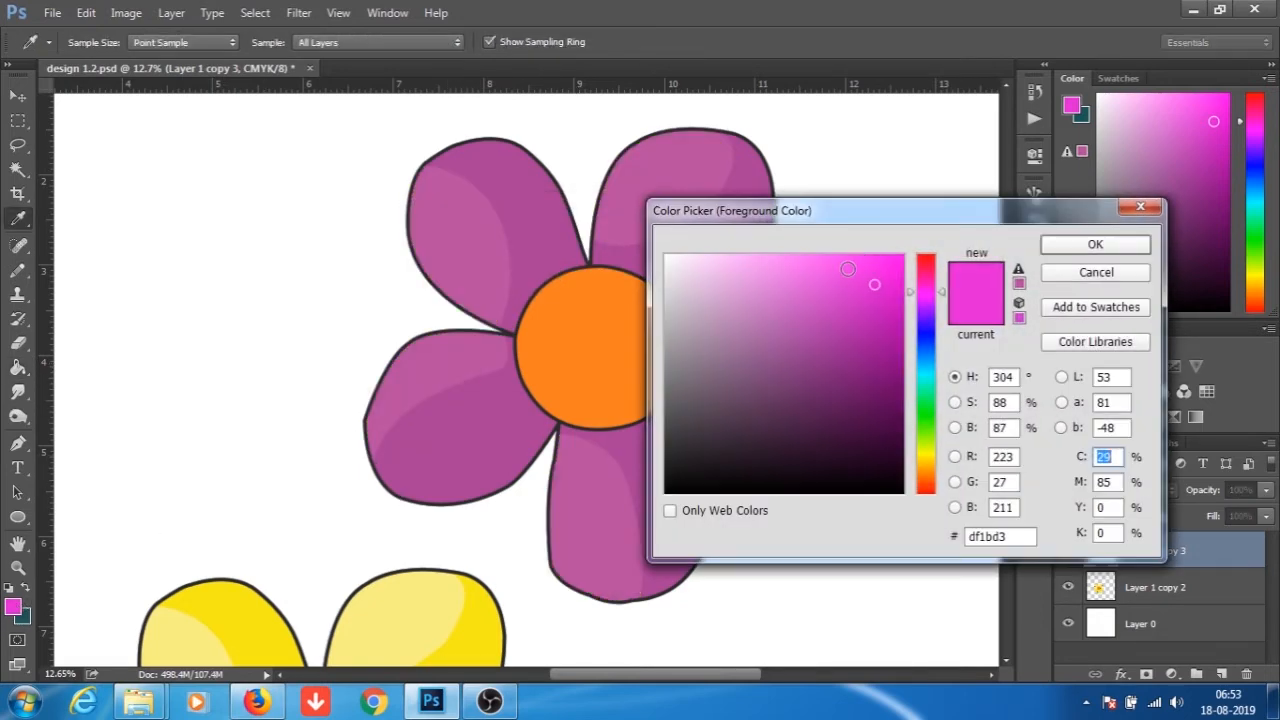
text(25)
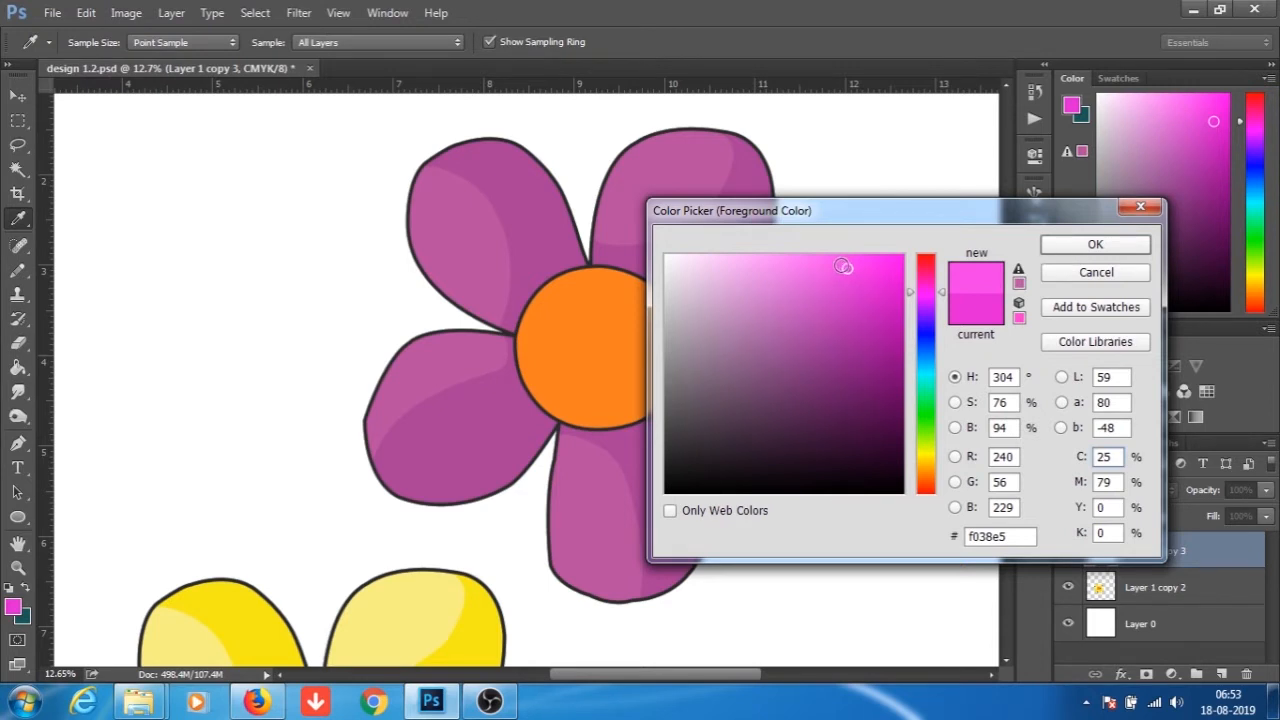
click(1055, 250)
key(g)
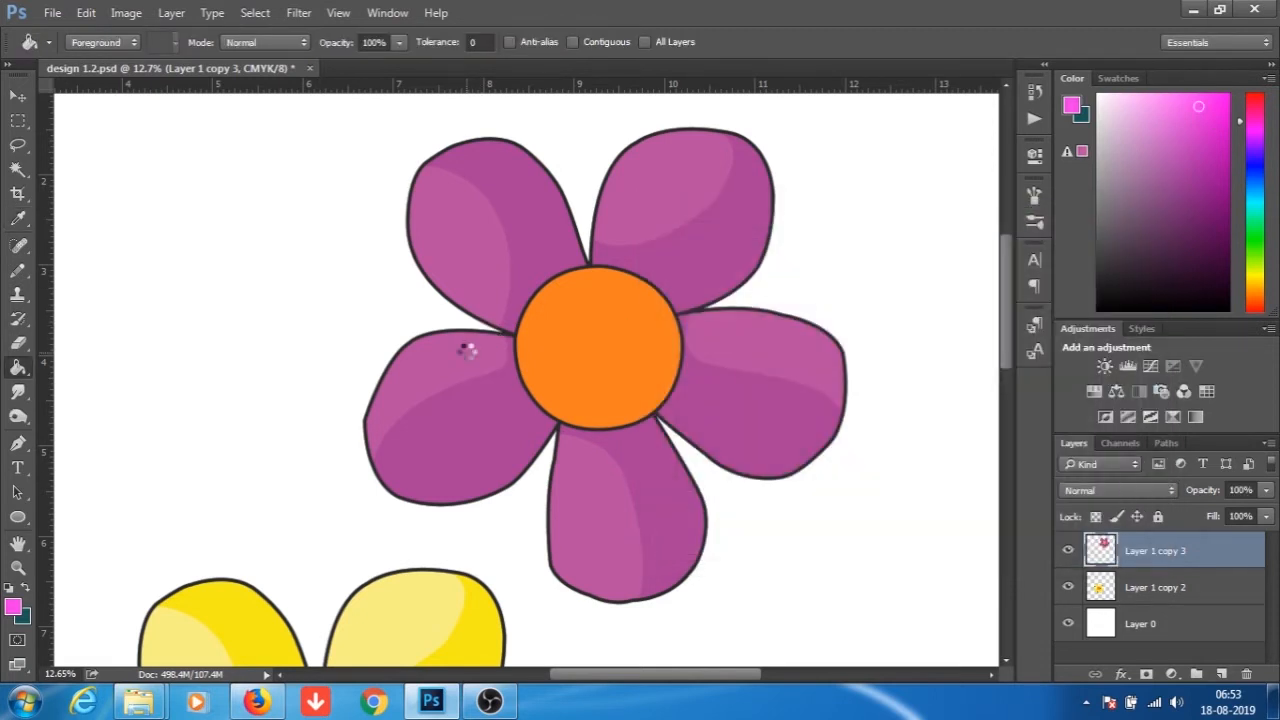
click(465, 354)
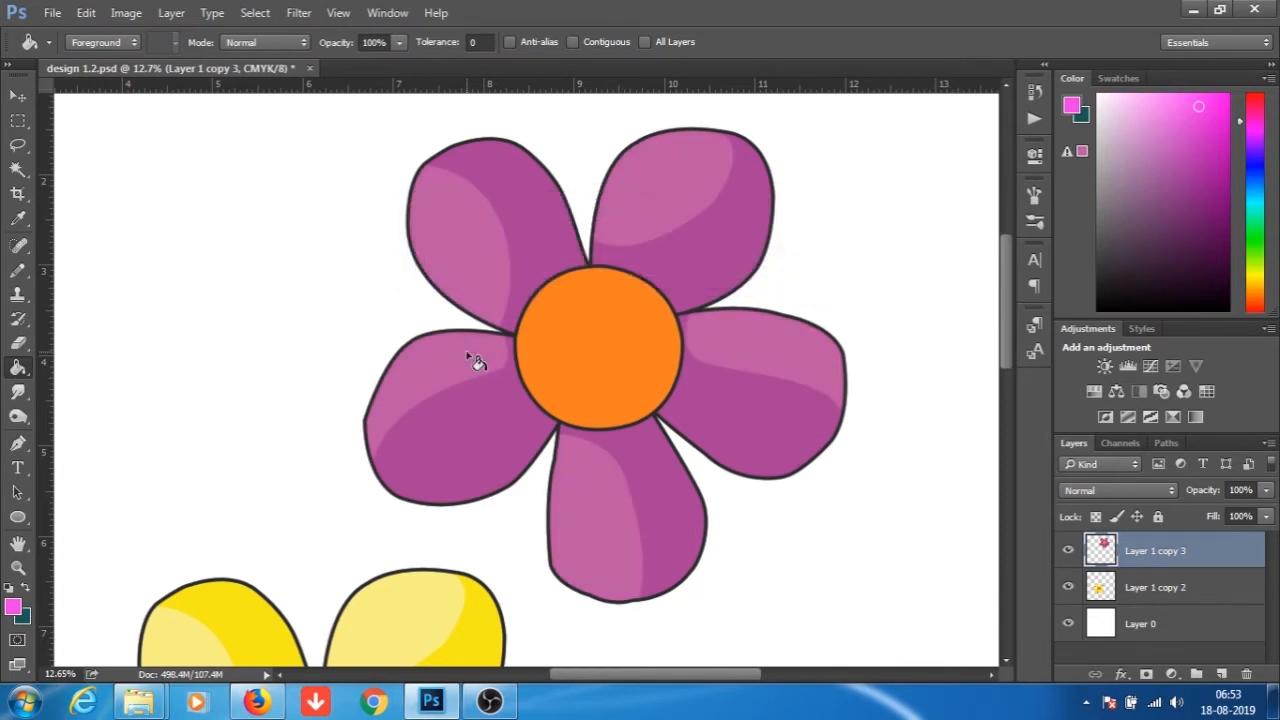
Set the foreground colour to the light pink #fa54f0 and refill the purple flower's petal highlights with it.
scroll(477, 362, down, 5)
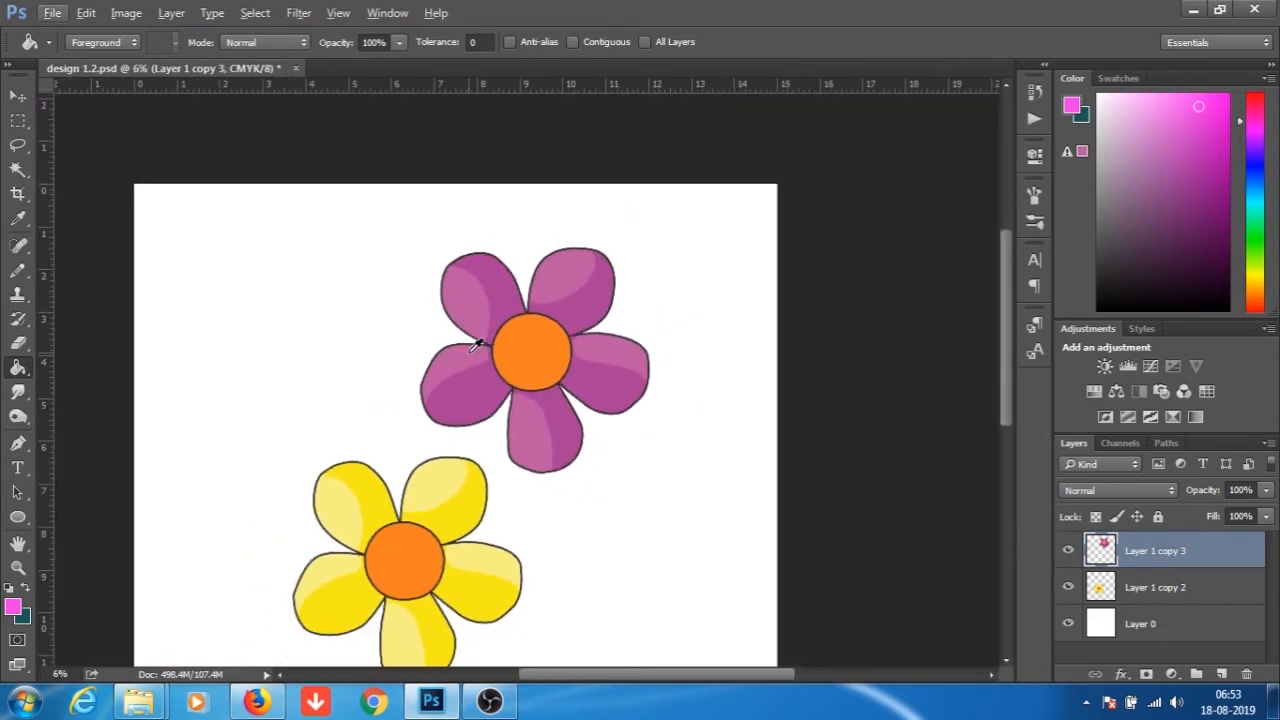
scroll(478, 372, down, 2)
scroll(558, 356, up, 2)
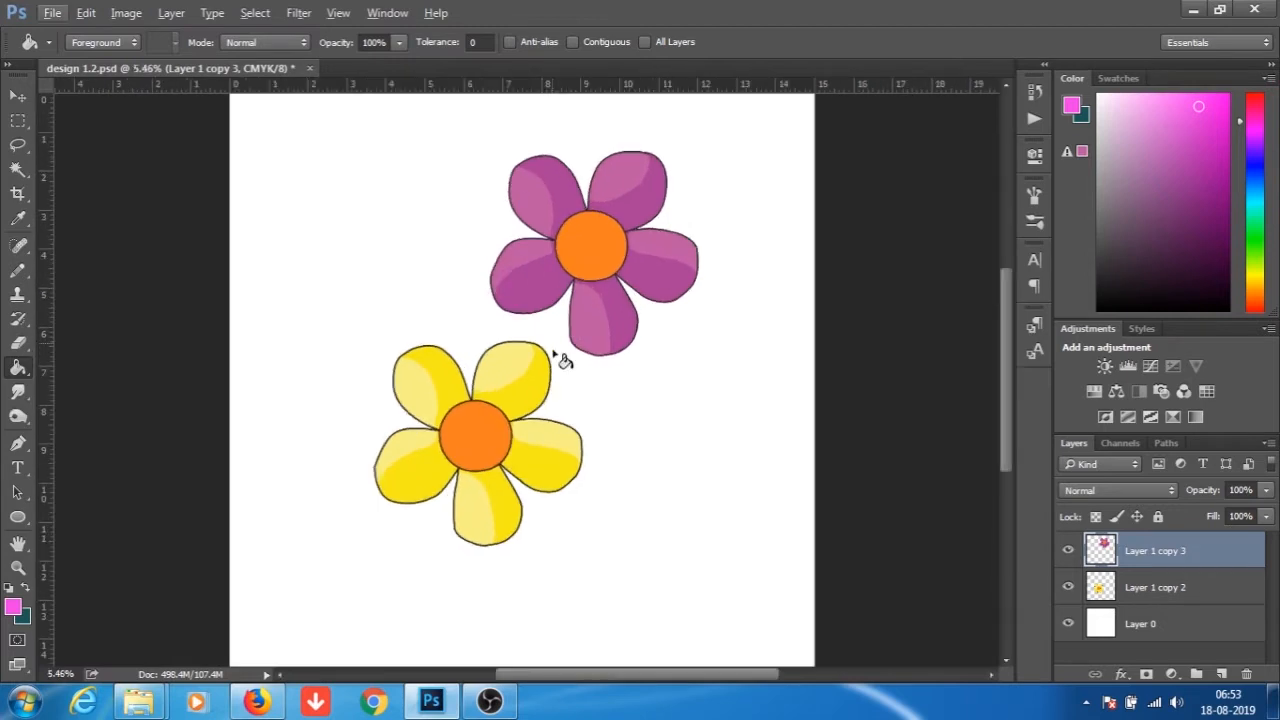
click(13, 607)
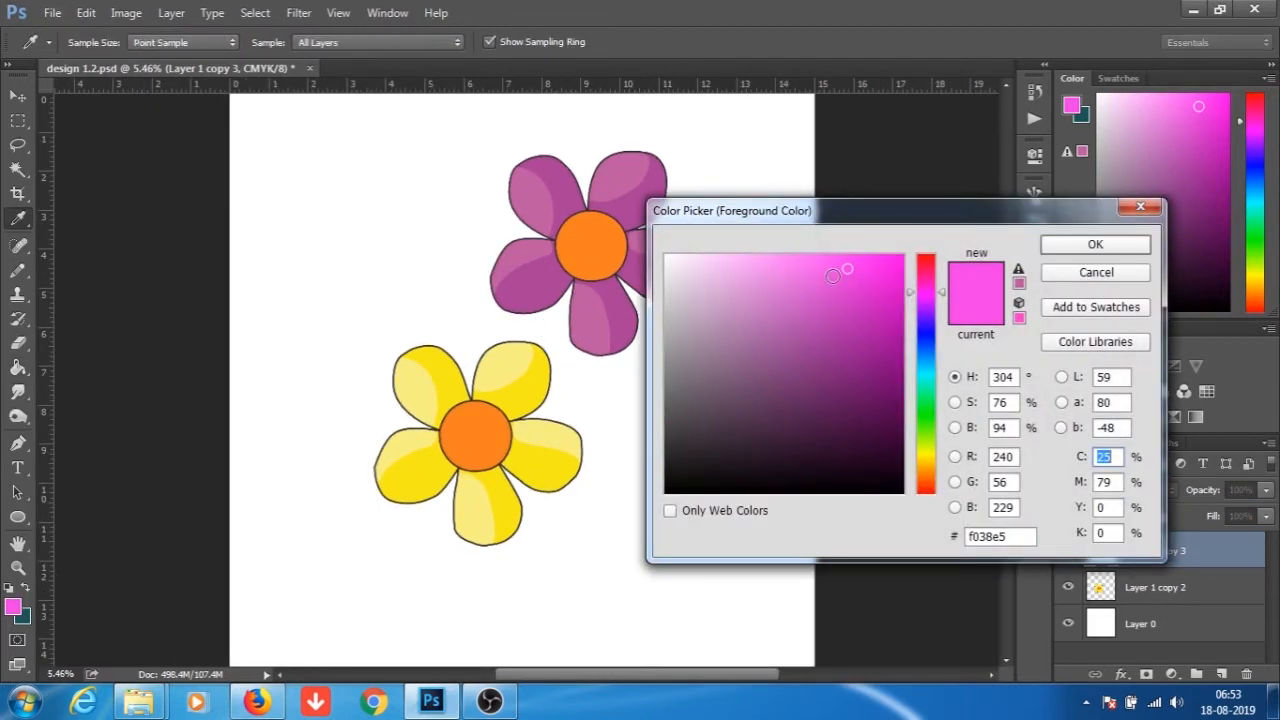
click(823, 260)
click(1063, 248)
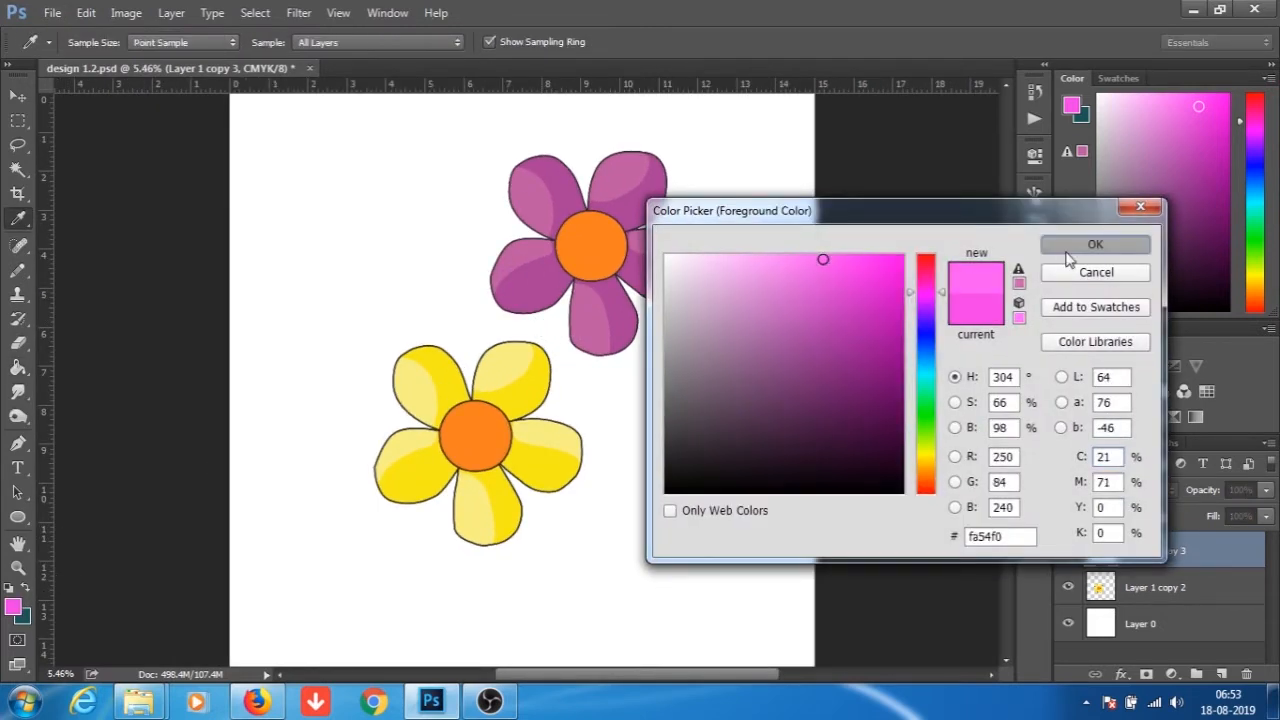
key(g)
click(522, 252)
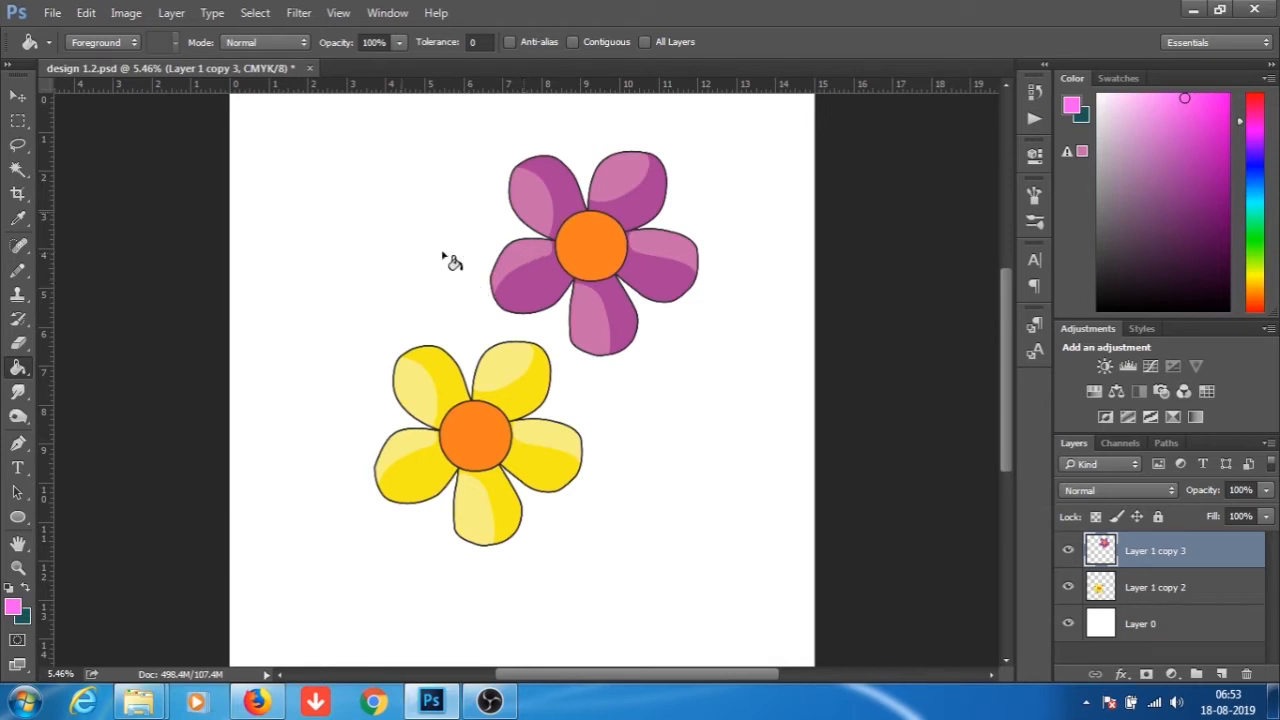
Duplicate the yellow flower into the canvas's upper-left corner and move the original to the lower-left corner.
click(17, 95)
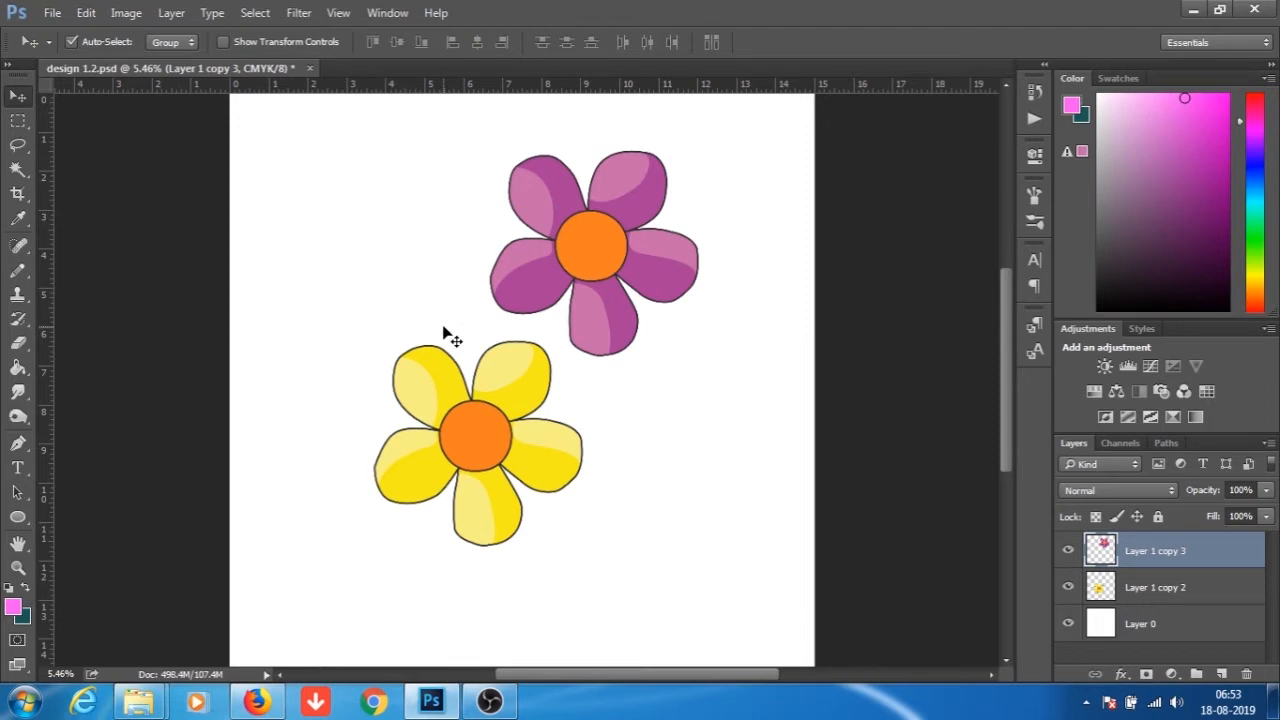
scroll(480, 357, down, 4)
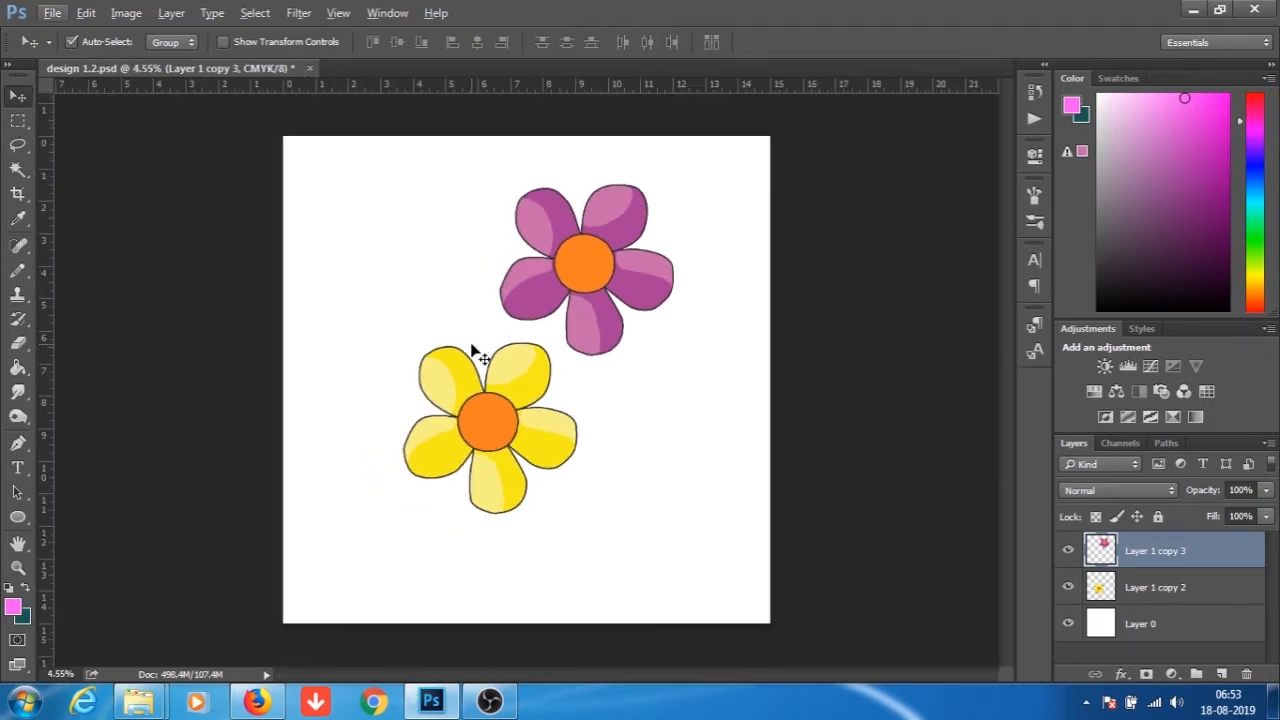
scroll(489, 371, up, 3)
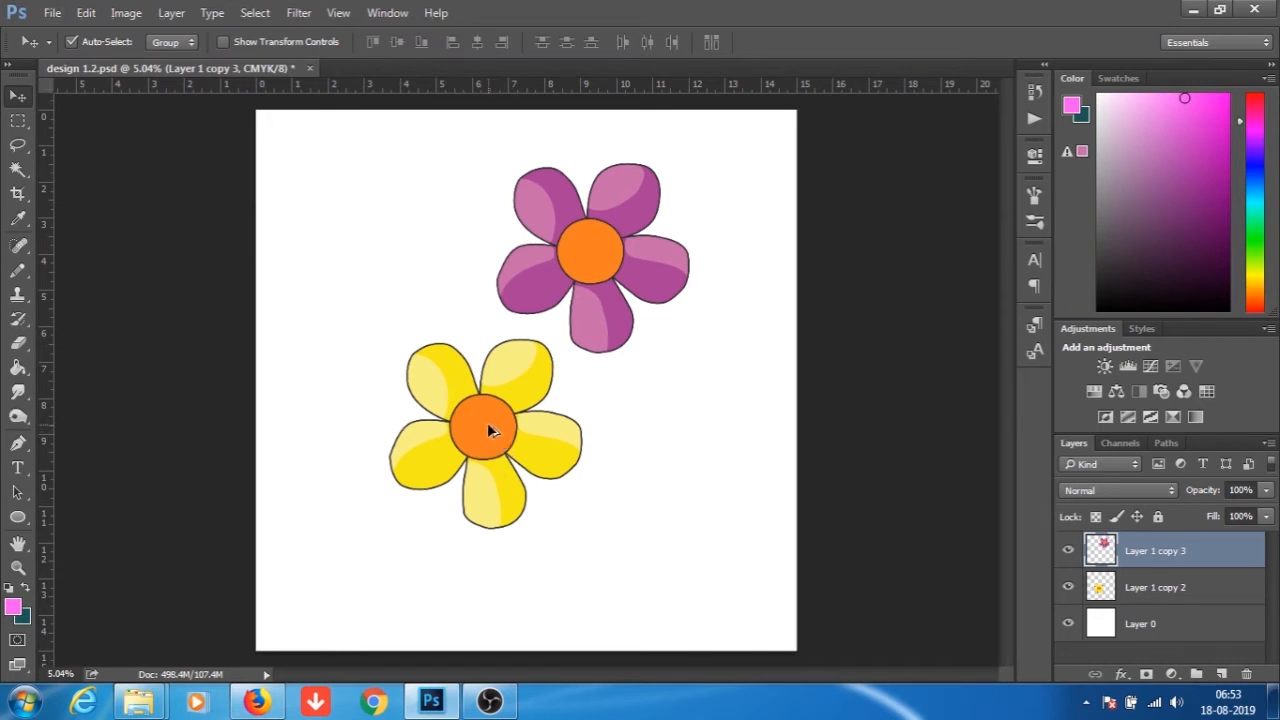
drag(490, 435, 391, 203)
drag(491, 417, 407, 486)
Duplicate the purple flower, placing one near the canvas centre and the other in the lower-right corner.
mouse_move(594, 263)
mouse_down()
mouse_move(606, 500)
mouse_move(589, 266)
mouse_up()
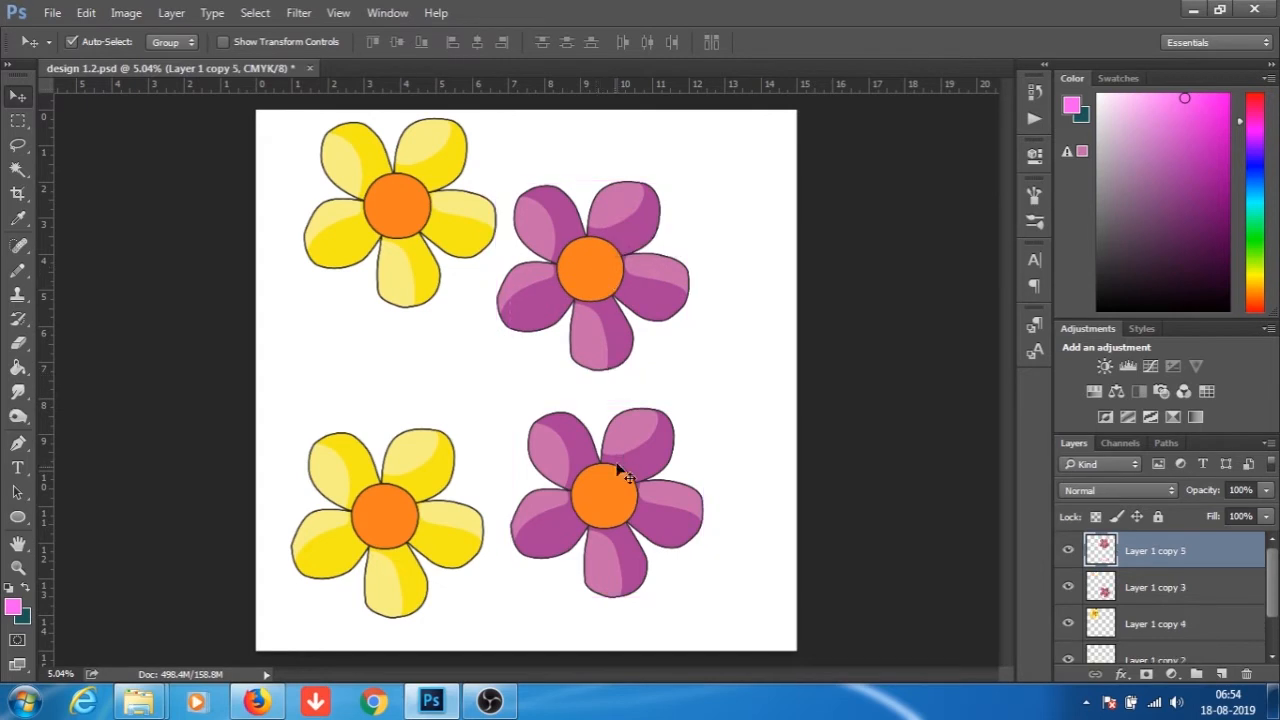
drag(606, 508, 652, 549)
drag(590, 290, 553, 347)
Duplicate the lower-left yellow flower into the canvas's upper-right corner and nudge the two purple flowers to even out the spacing.
scroll(530, 365, down, 2)
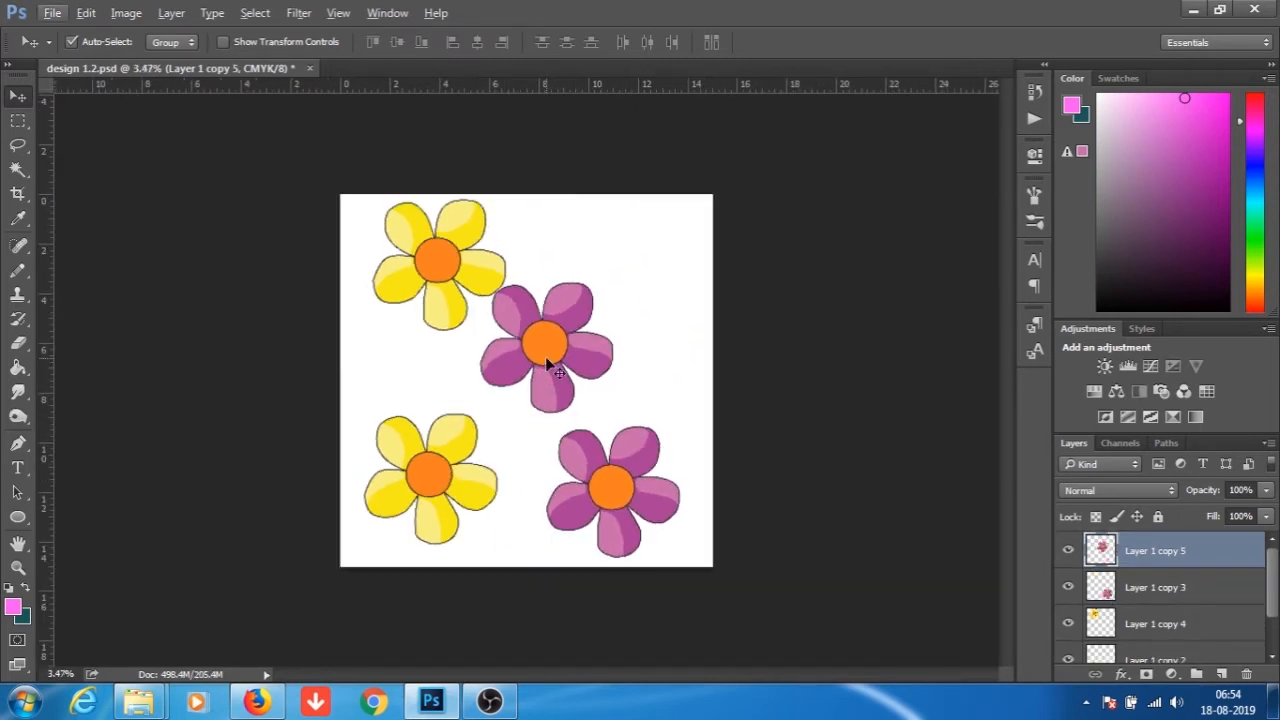
drag(423, 471, 659, 263)
drag(522, 353, 510, 365)
drag(610, 487, 622, 487)
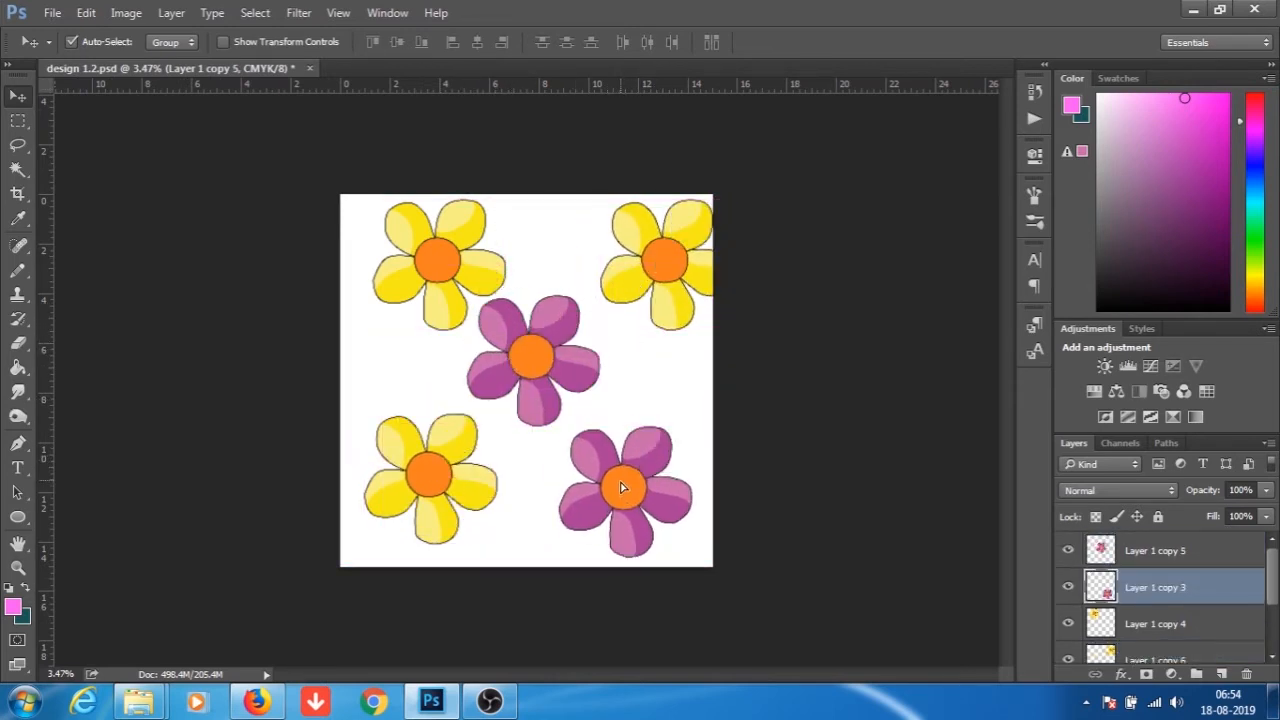
Move the lower-left yellow and lower-right purple flowers closer to their corners and lower the centre purple flower slightly.
drag(458, 432, 445, 454)
mouse_move(522, 355)
mouse_down()
mouse_move(495, 378)
mouse_move(531, 373)
mouse_up()
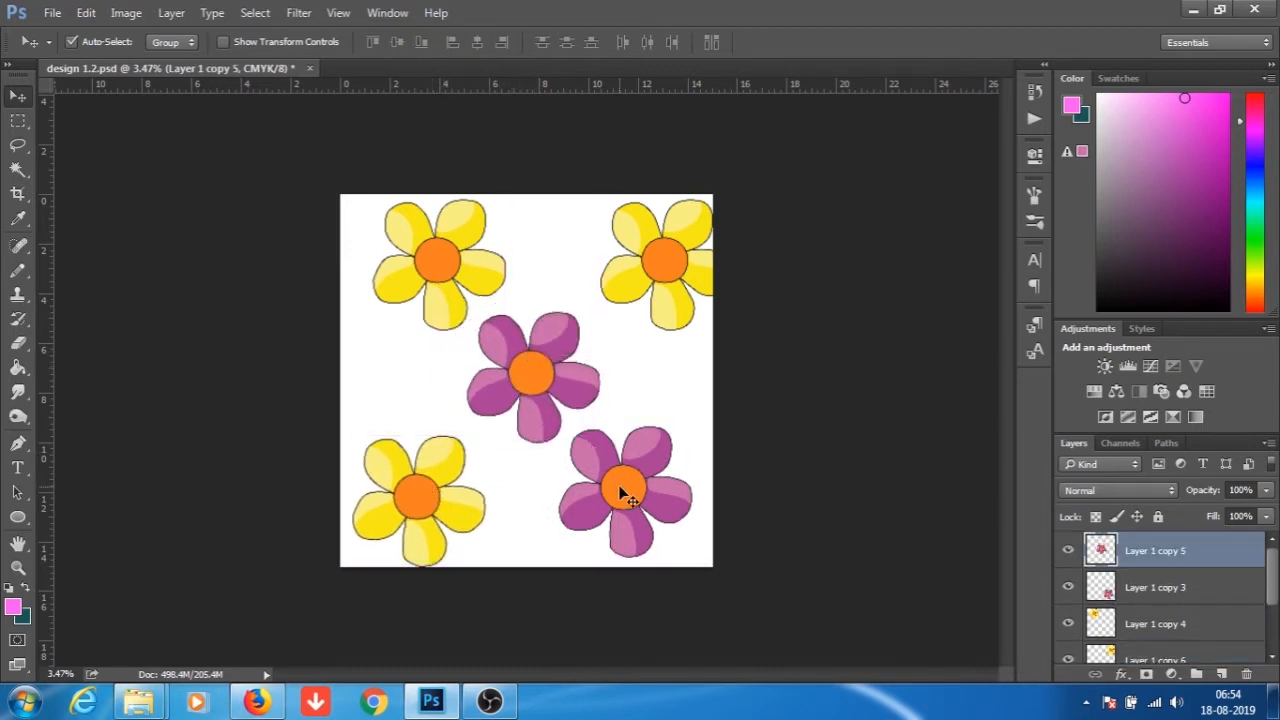
drag(617, 491, 637, 497)
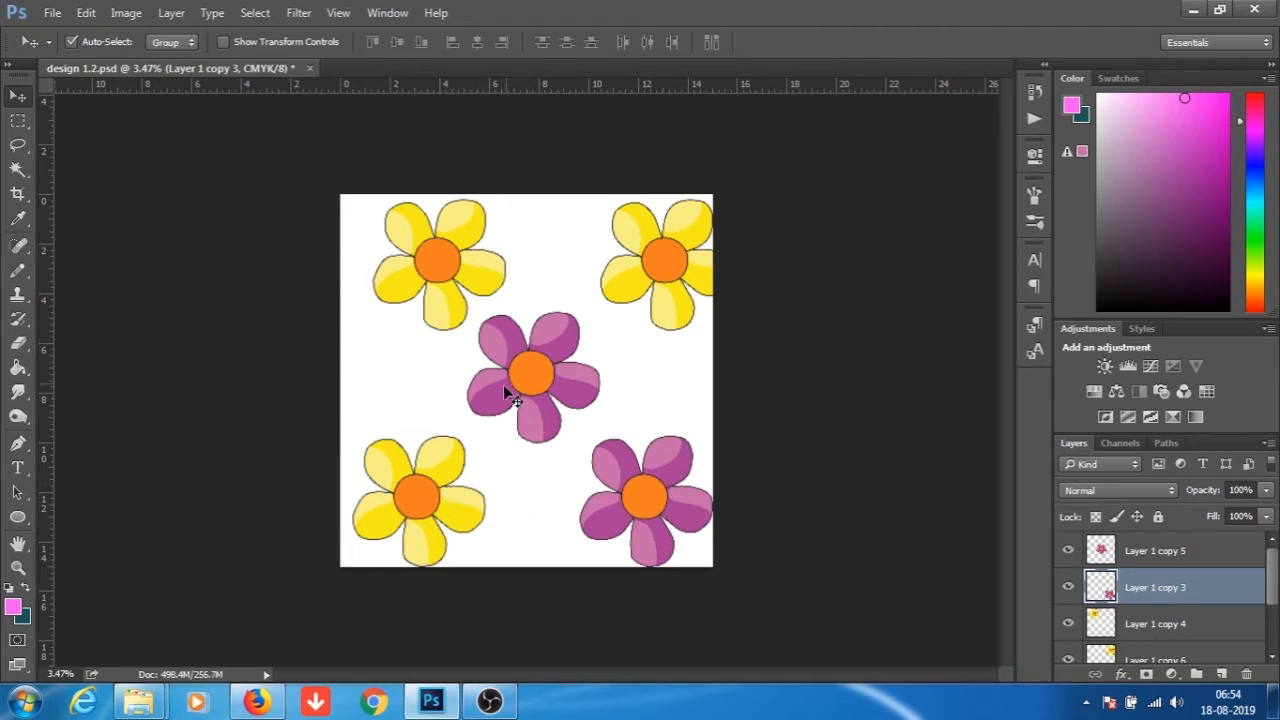
Raise the lower-left yellow flower and the lower-right purple flower slightly off the canvas's bottom edge.
scroll(577, 439, down, 2)
scroll(577, 439, up, 2)
scroll(574, 411, up, 2)
scroll(575, 418, up, 1)
scroll(585, 425, up, 1)
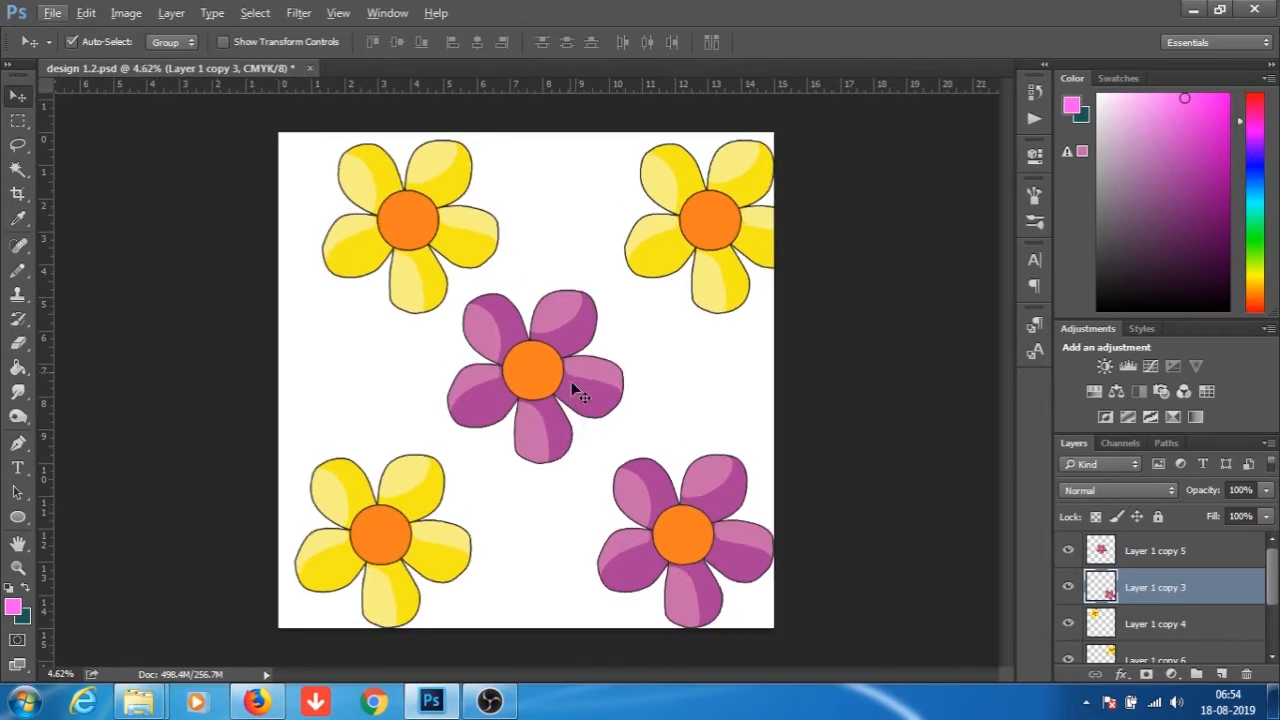
drag(390, 548, 386, 524)
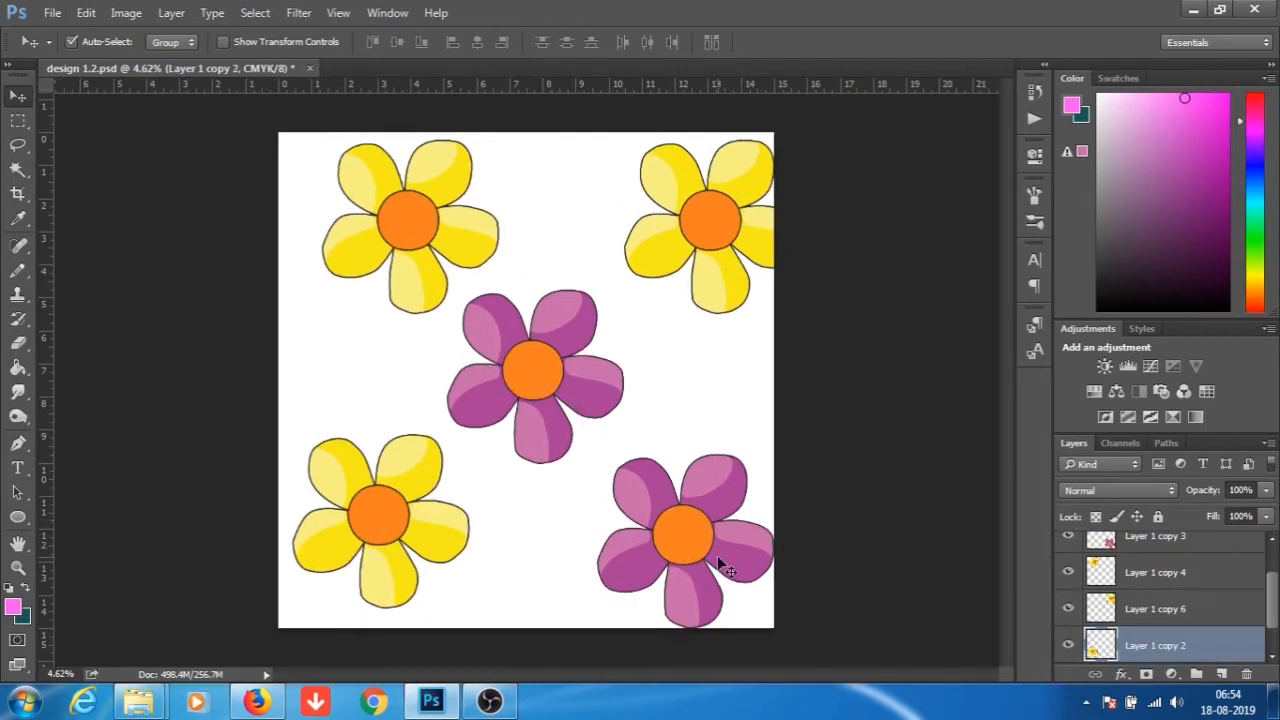
drag(688, 536, 687, 515)
Bring the upper-right yellow flower fully inside the canvas corner and nudge the centre purple flower down and right.
scroll(548, 515, down, 1)
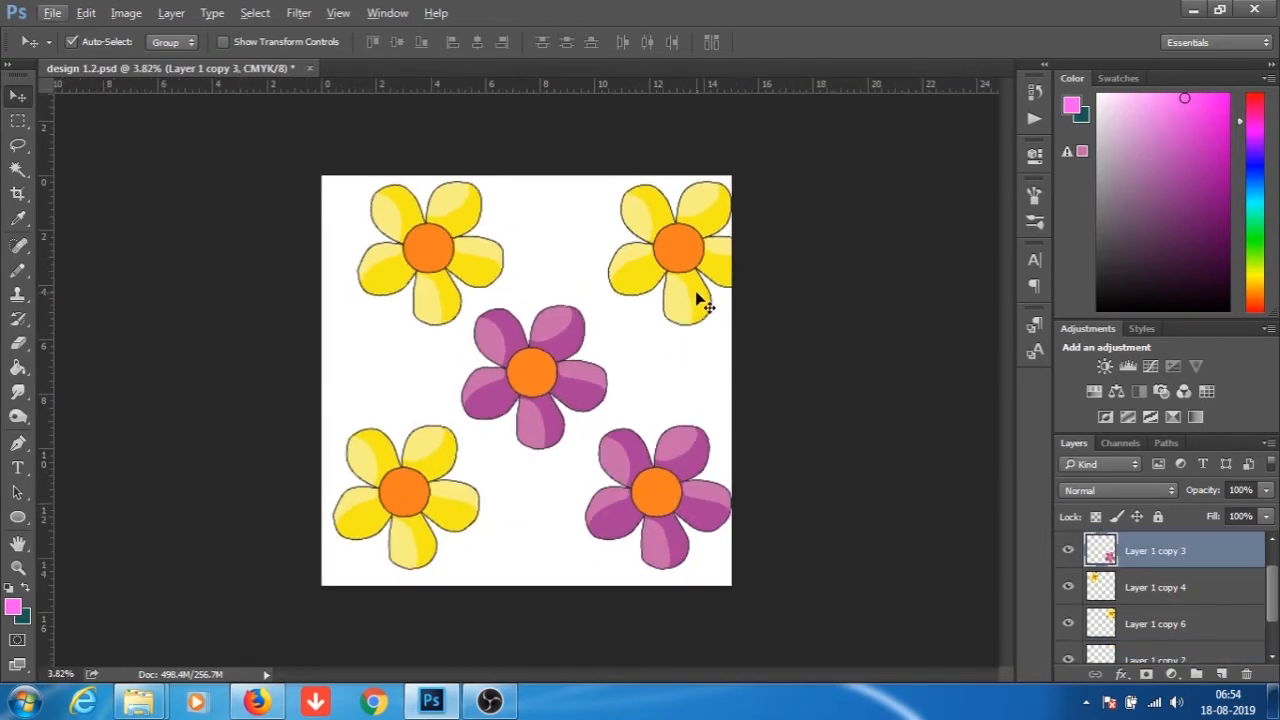
drag(678, 250, 658, 244)
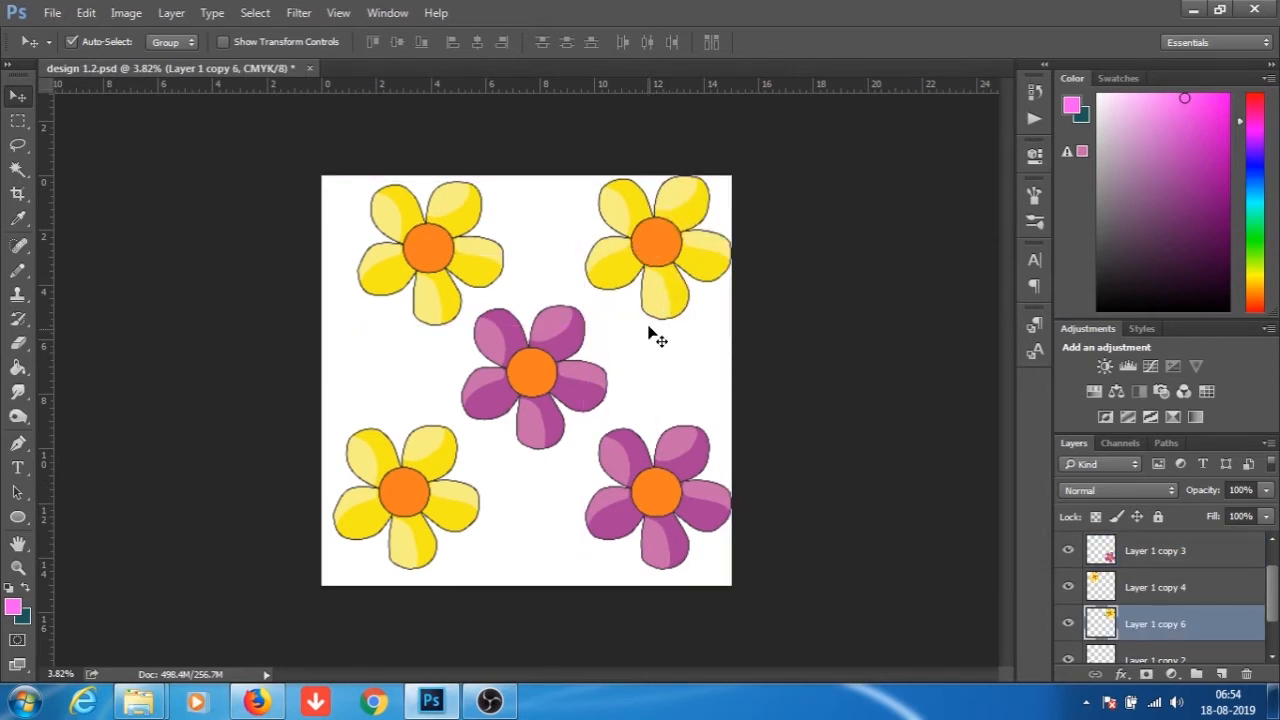
scroll(622, 409, up, 1)
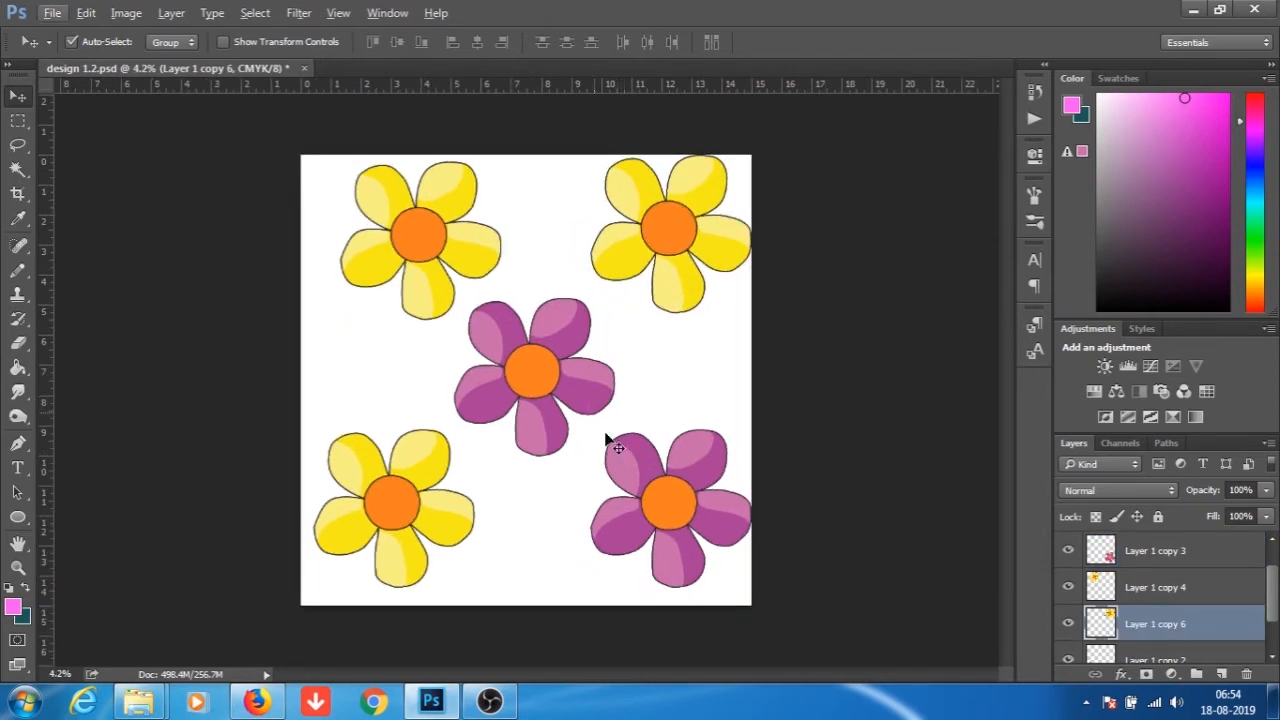
drag(579, 382, 587, 390)
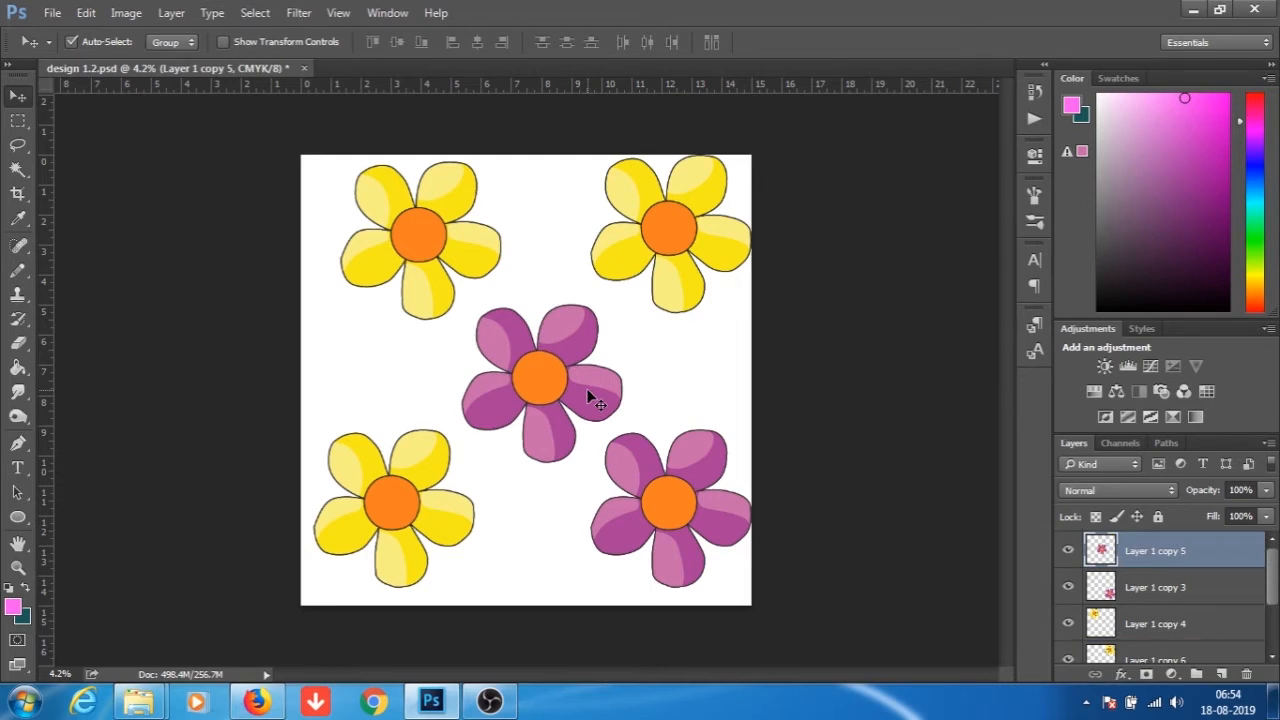
Move the upper-left yellow flower to the canvas's top edge, align the lower-left one beneath it, and shift the lower-right purple flower down and left.
drag(407, 499, 405, 482)
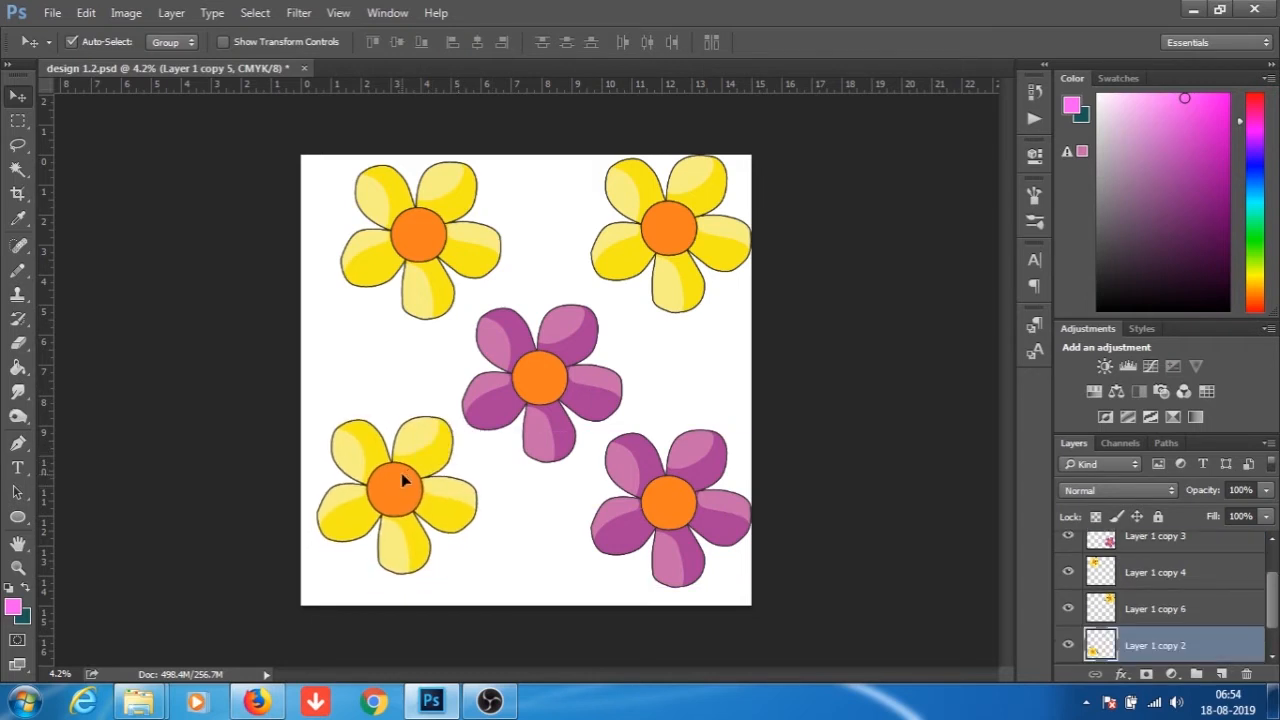
drag(437, 259, 425, 255)
drag(667, 503, 656, 512)
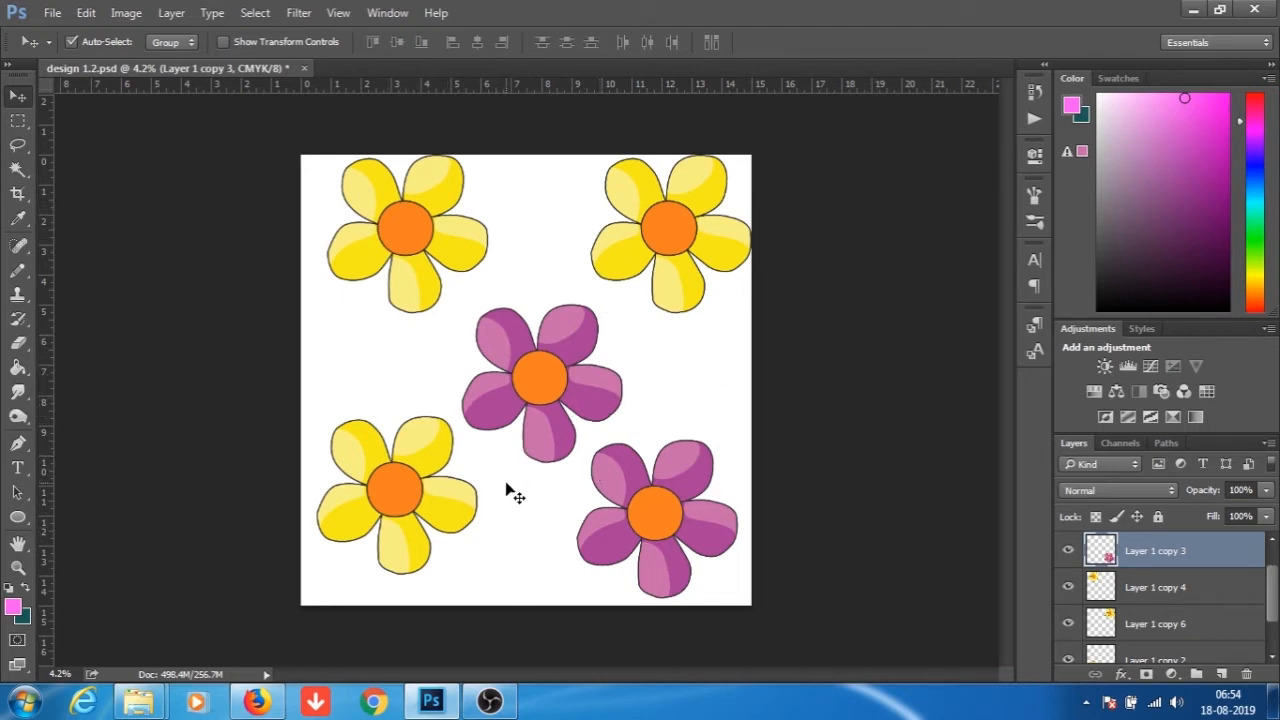
drag(409, 491, 409, 501)
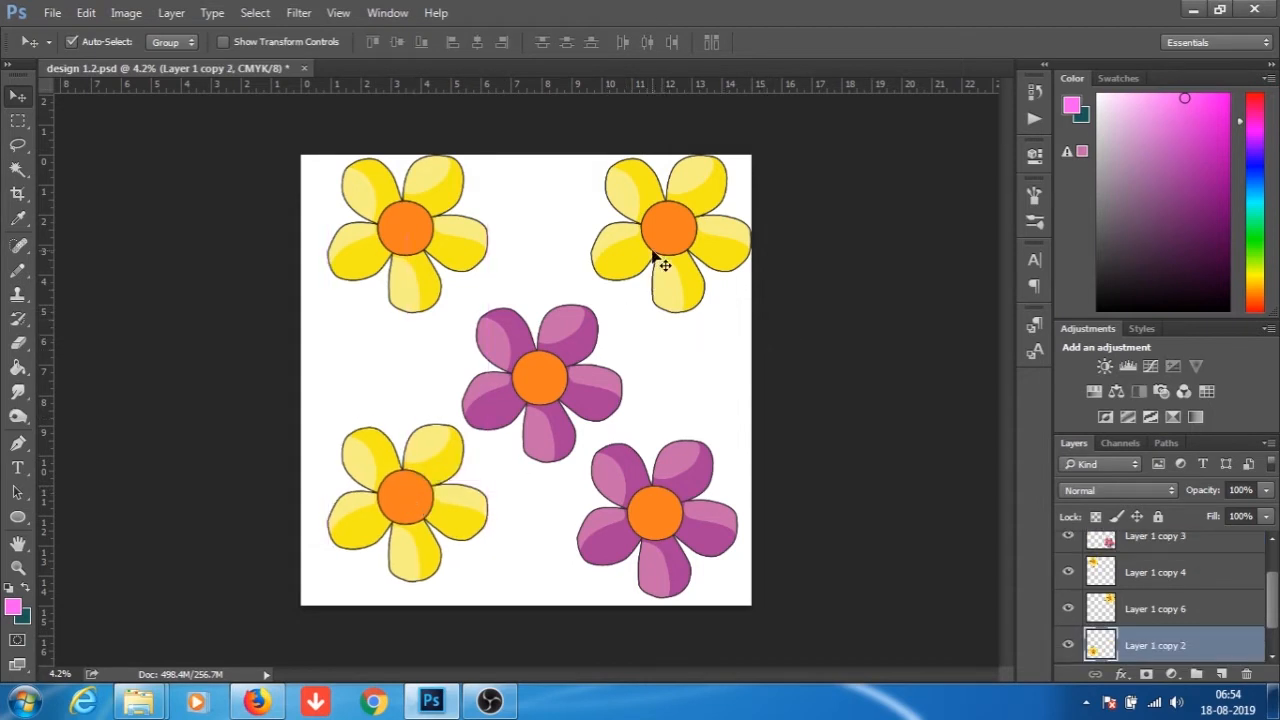
scroll(474, 277, down, 5)
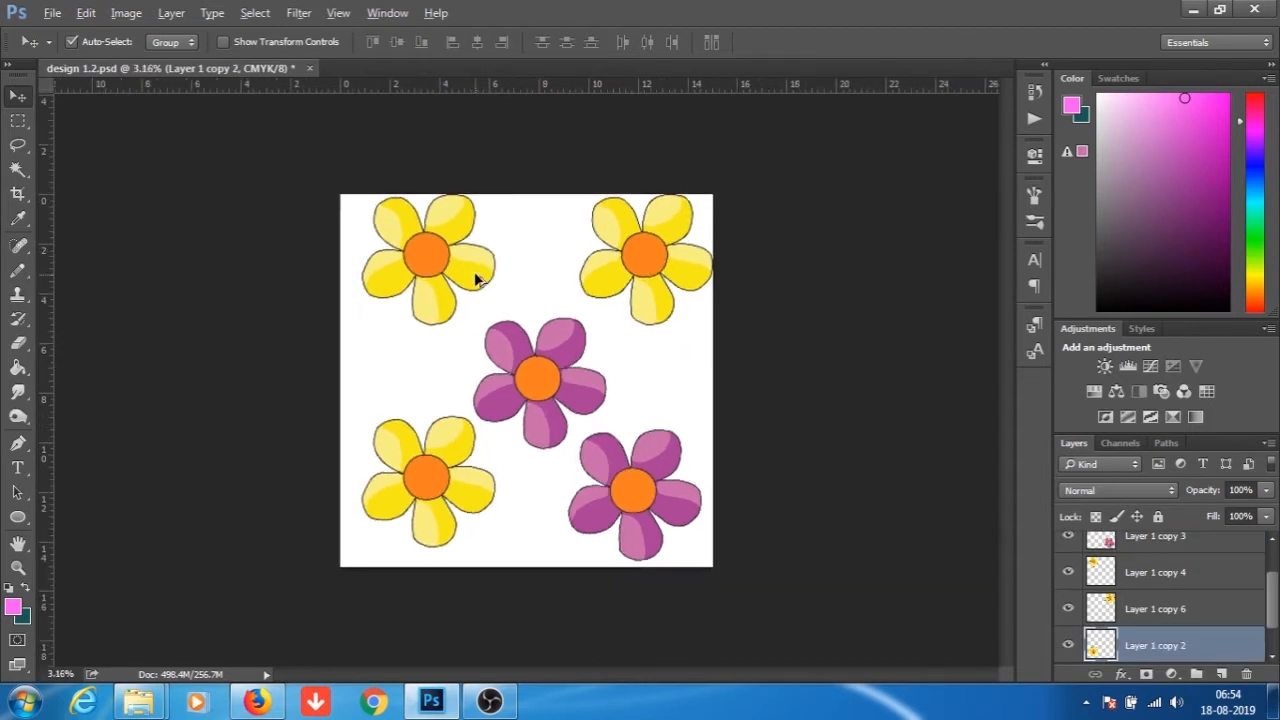
scroll(651, 449, up, 5)
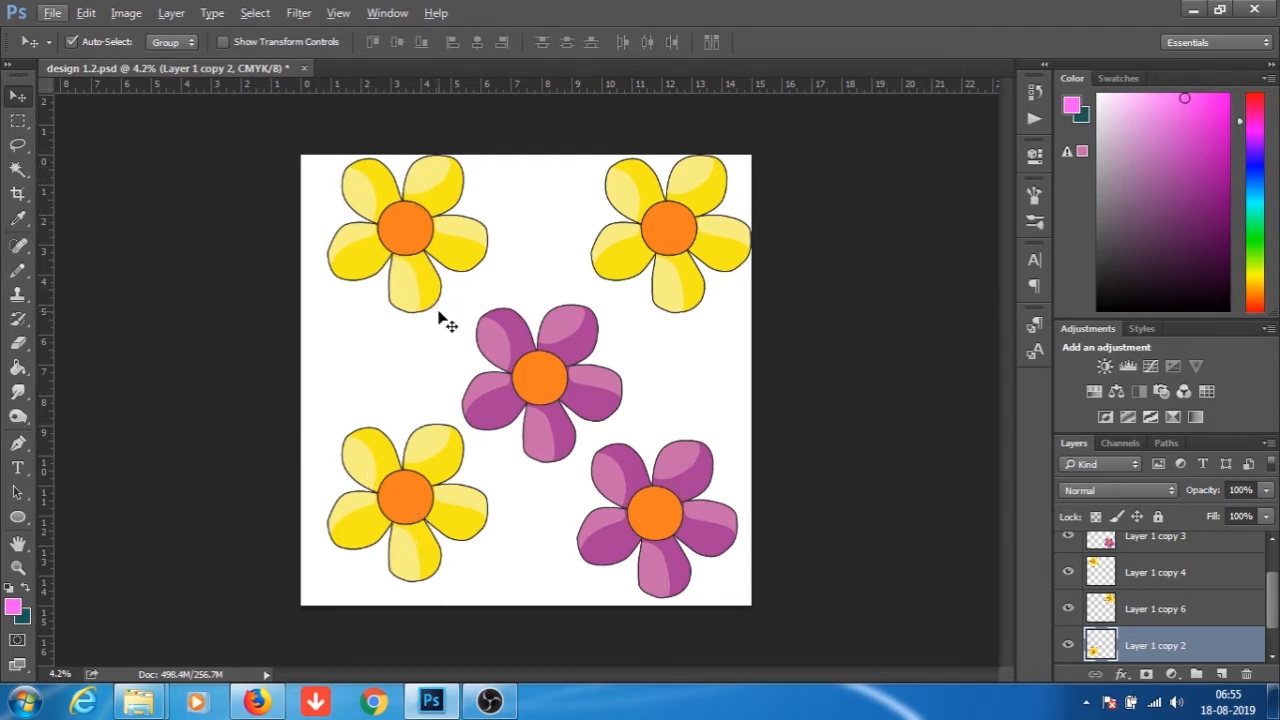
Offset the lower-left yellow flower to the canvas's left edge, shift the upper-left one right, and nudge the centre purple flower left.
drag(463, 535, 436, 533)
drag(408, 247, 424, 248)
drag(390, 487, 398, 493)
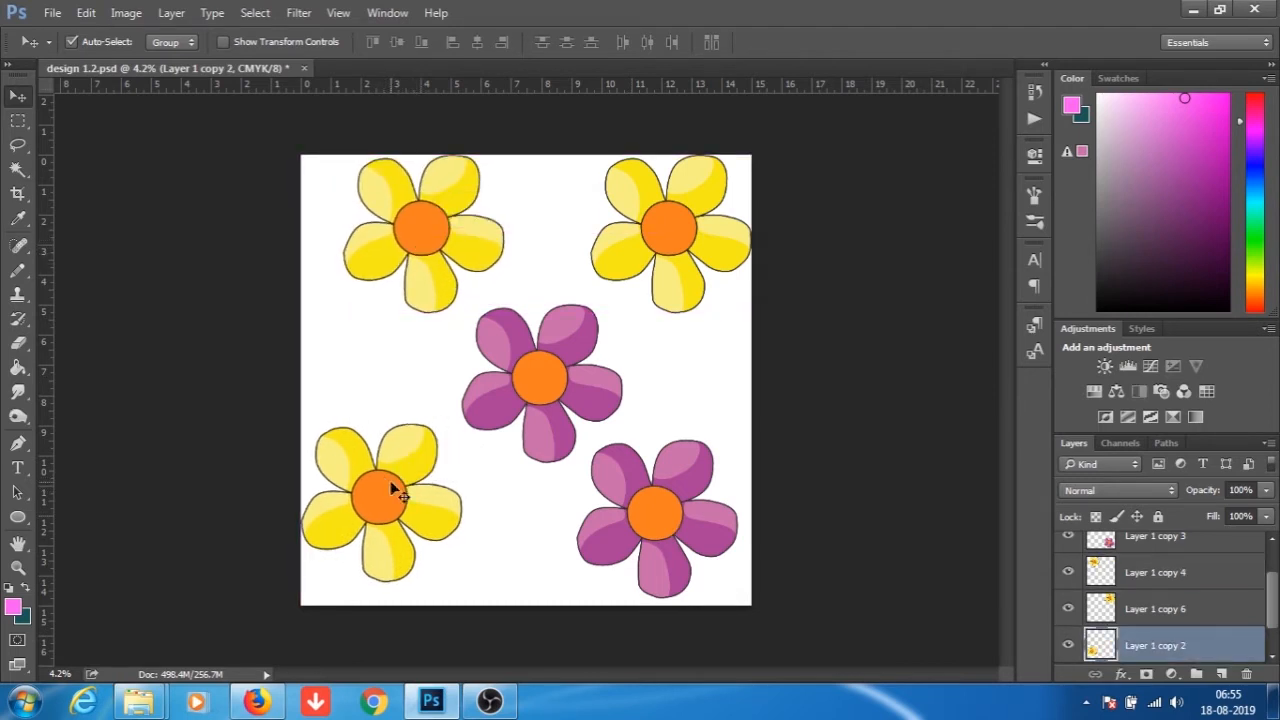
drag(540, 385, 532, 378)
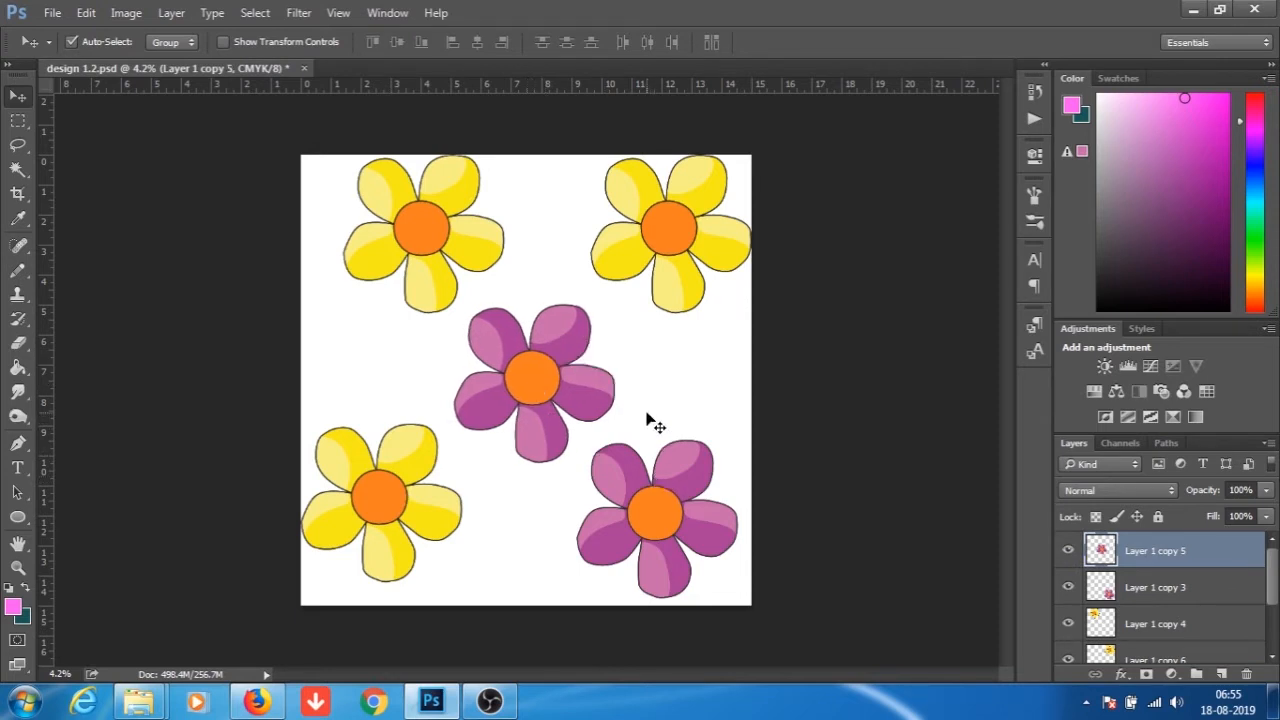
Merge all five flower layers, from Layer 1 copy 2 to Layer 1 copy 5, into one layer above the white background.
scroll(606, 409, down, 3)
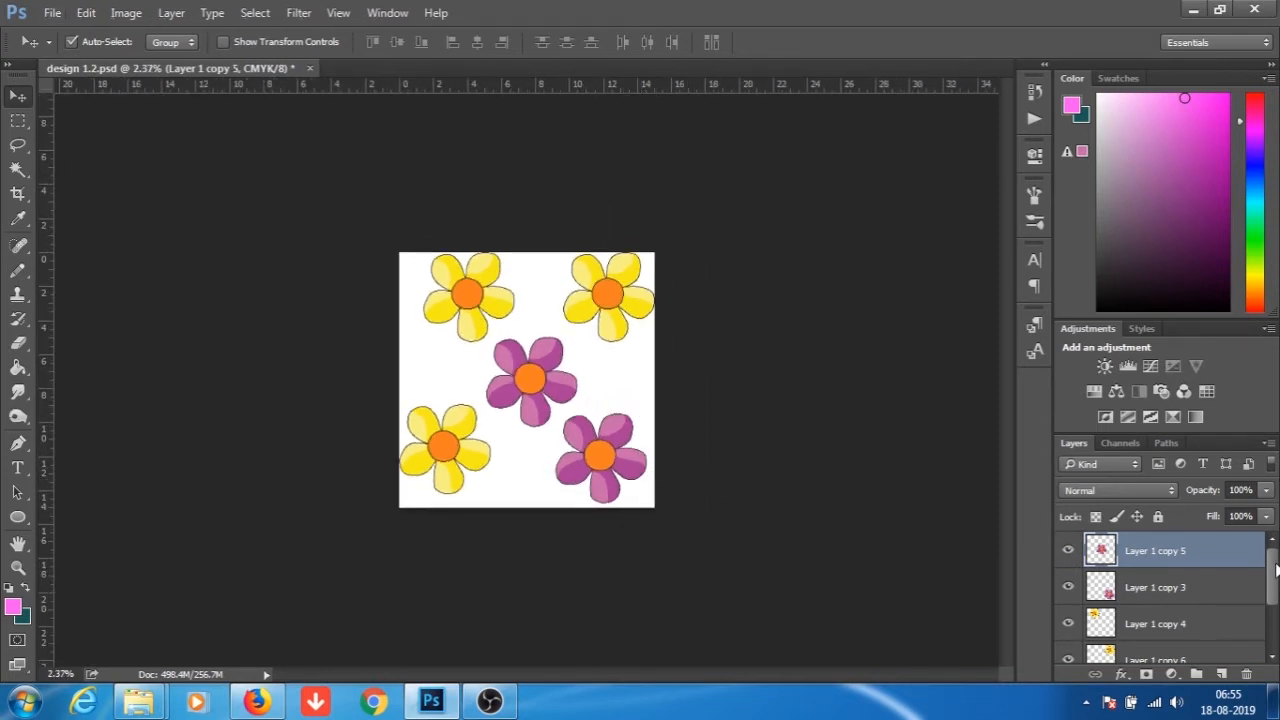
scroll(1228, 630, down, 3)
click(1192, 648)
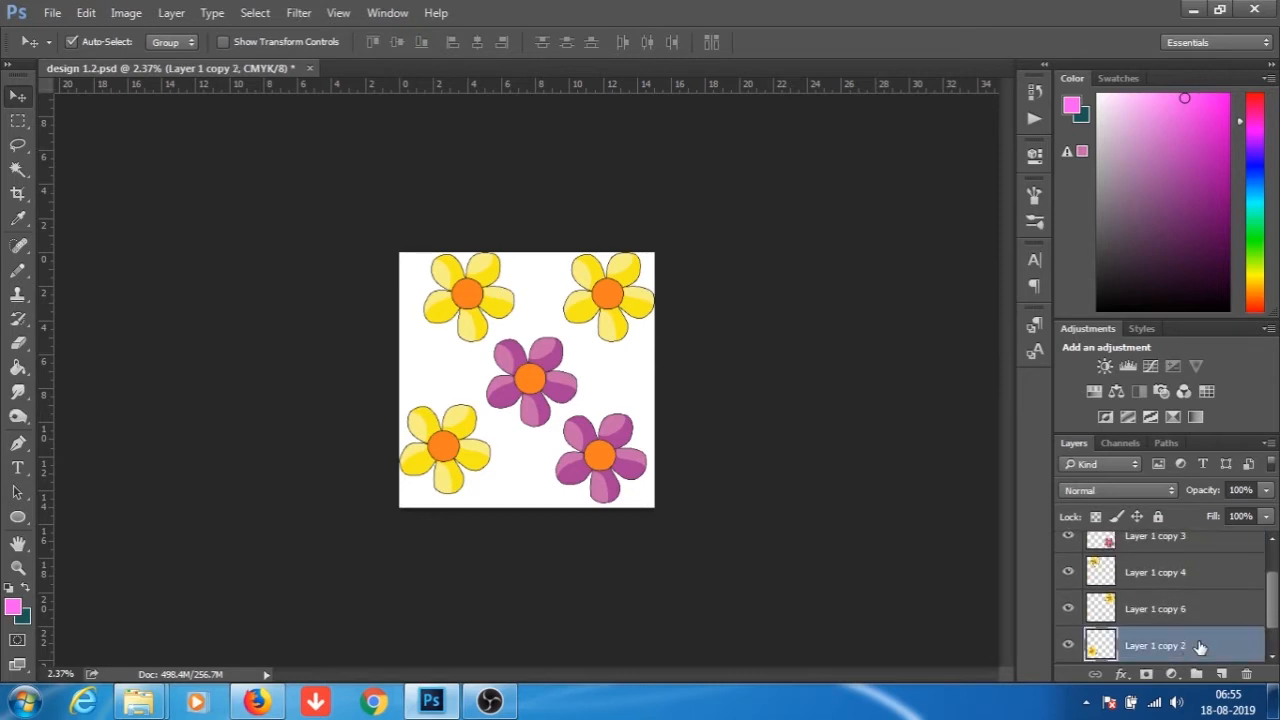
mouse_move(1276, 611)
mouse_down()
mouse_move(1276, 588)
mouse_move(1276, 625)
mouse_move(1276, 577)
mouse_move(1274, 625)
mouse_move(1273, 566)
mouse_move(1274, 613)
mouse_up()
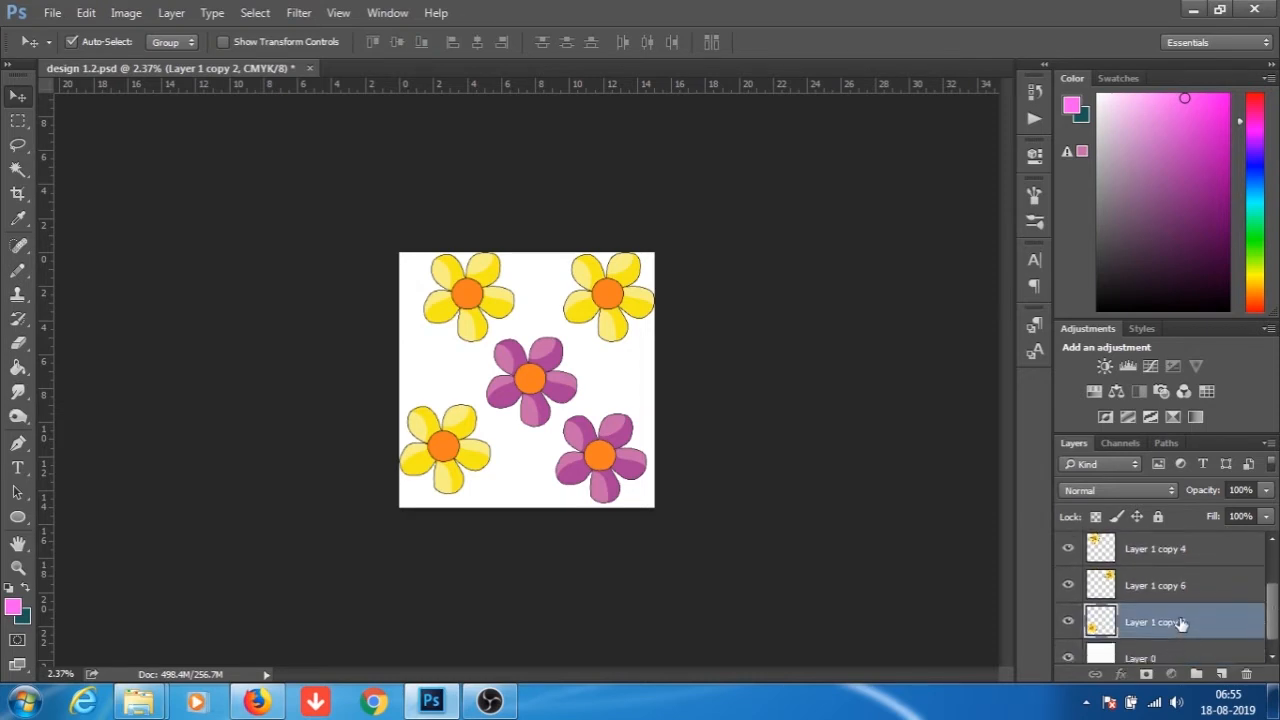
drag(1276, 622, 1274, 568)
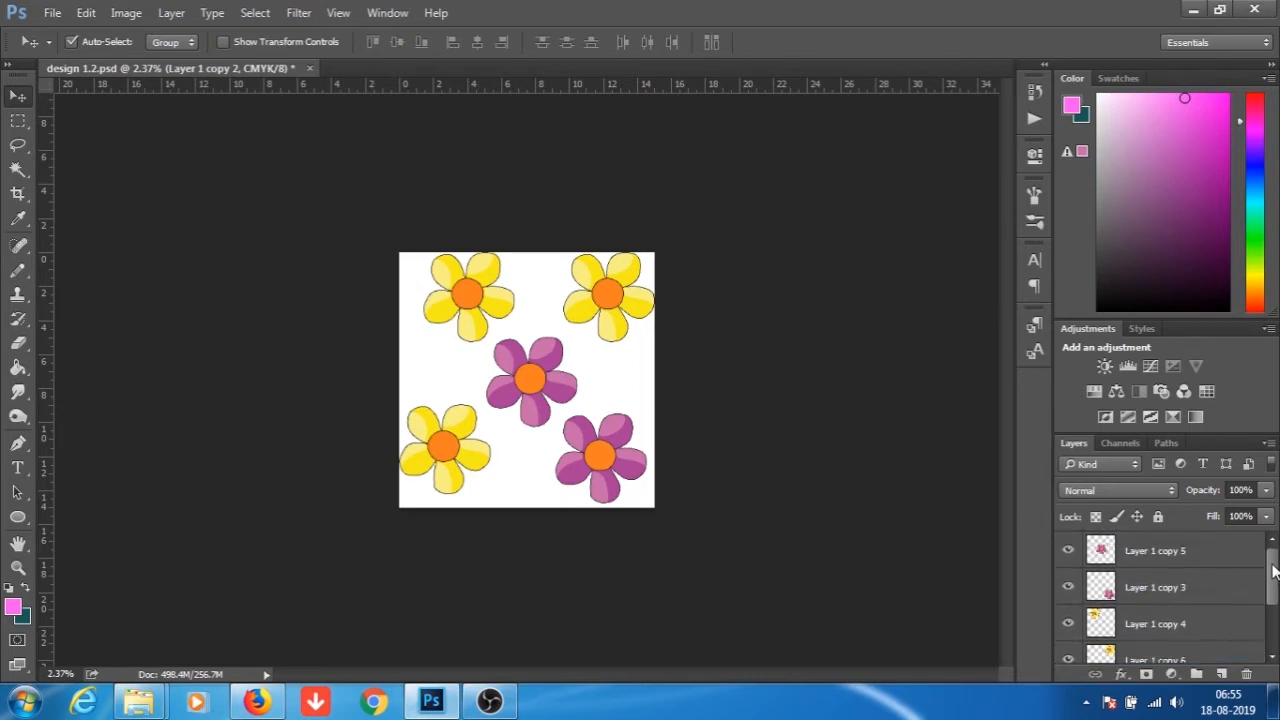
shift+click(1203, 554)
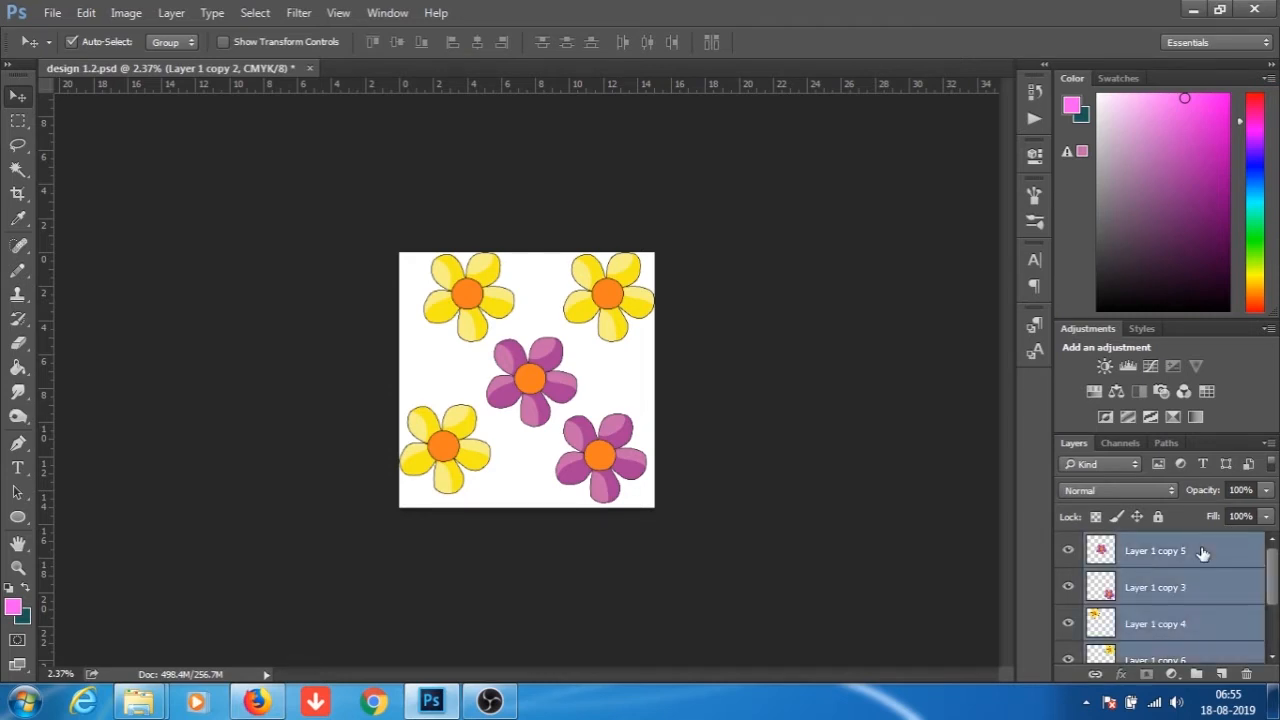
right_click(1143, 577)
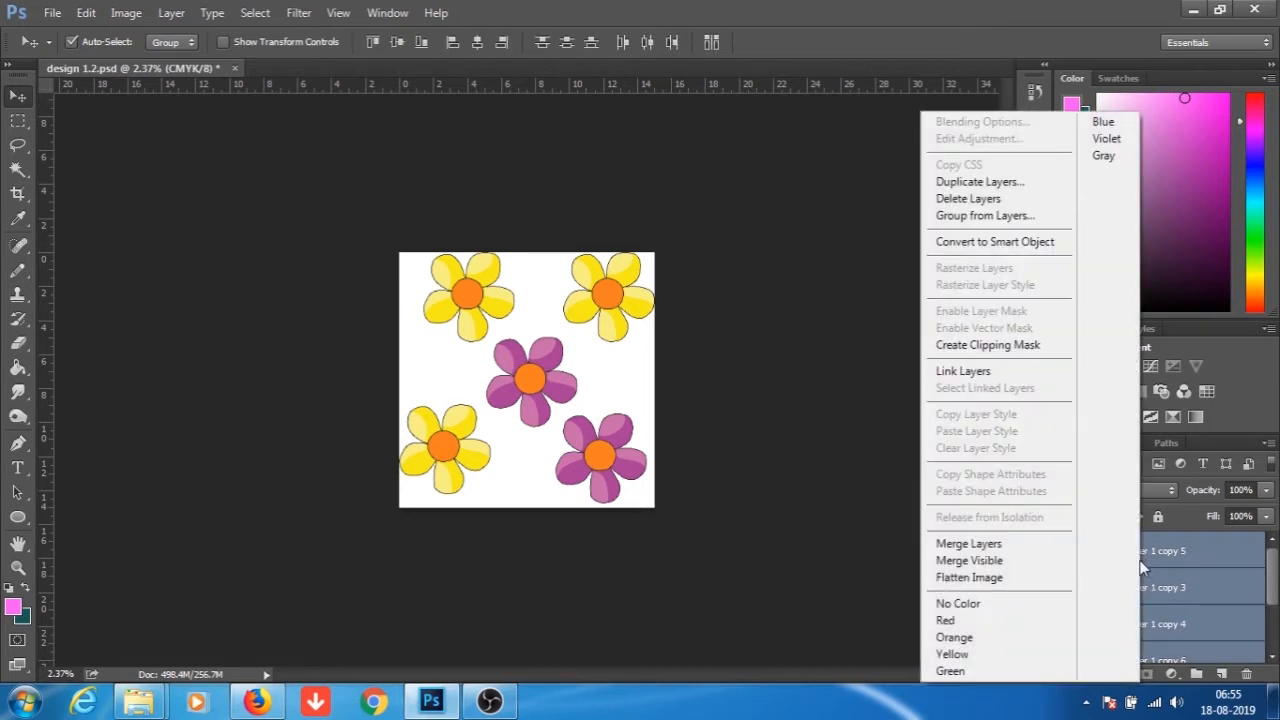
click(992, 544)
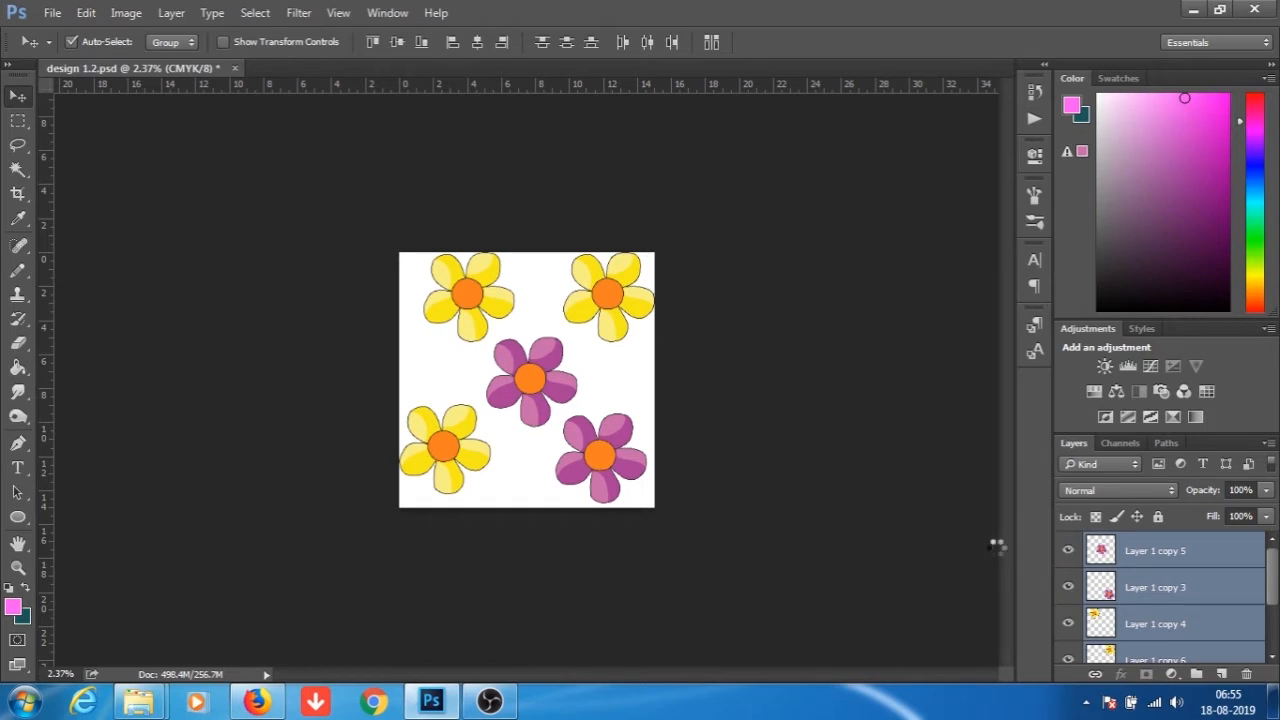
scroll(526, 451, up, 3)
scroll(525, 449, down, 4)
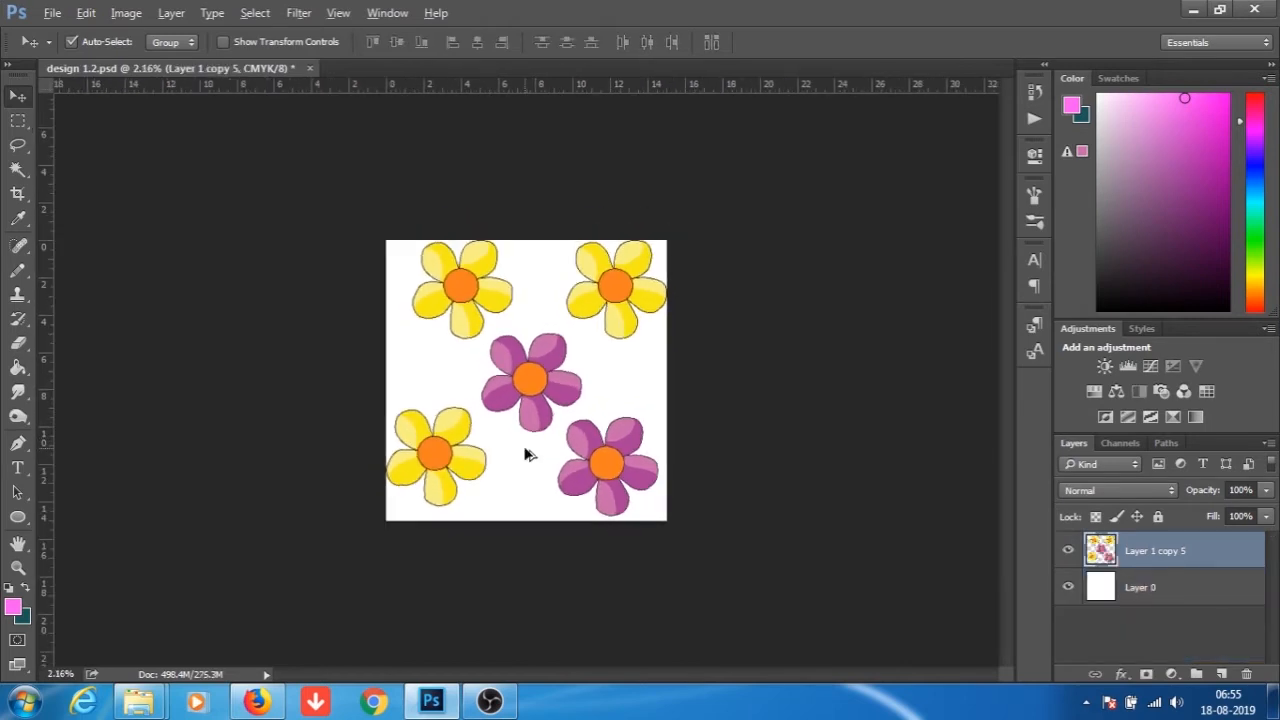
Open the Offset filter for the merged flower layer.
scroll(530, 455, up, 3)
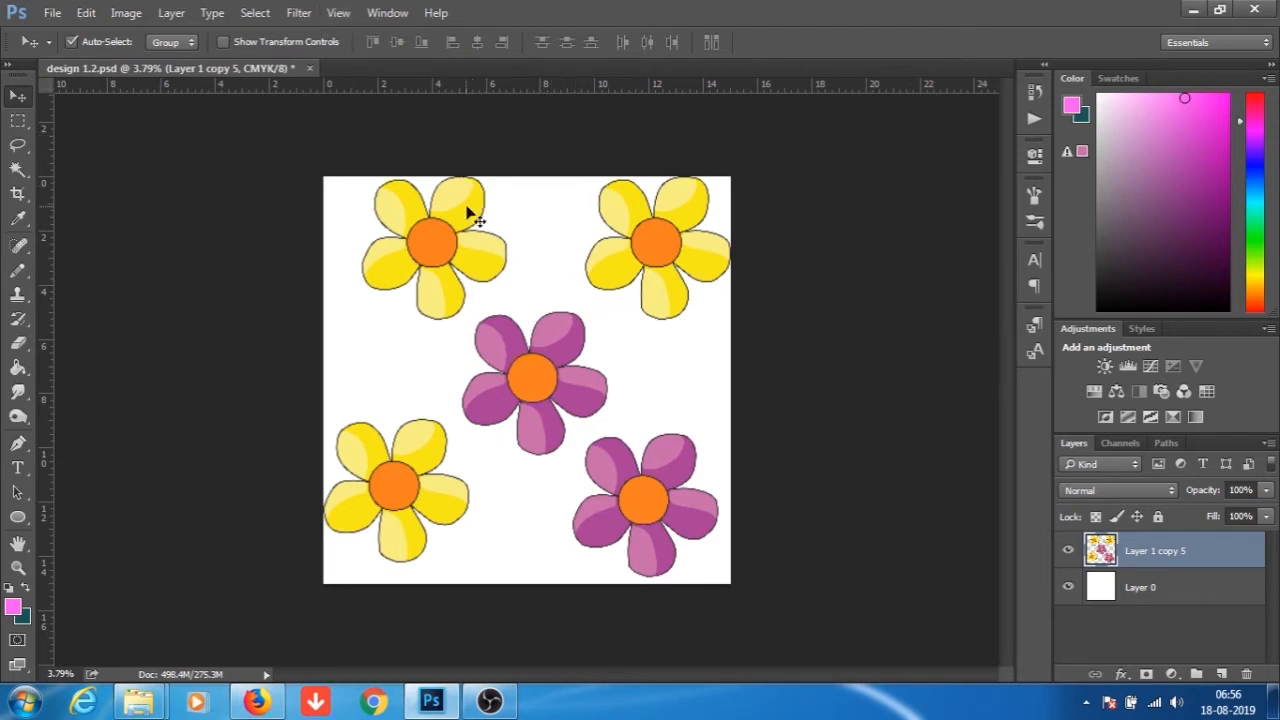
scroll(467, 214, up, 1)
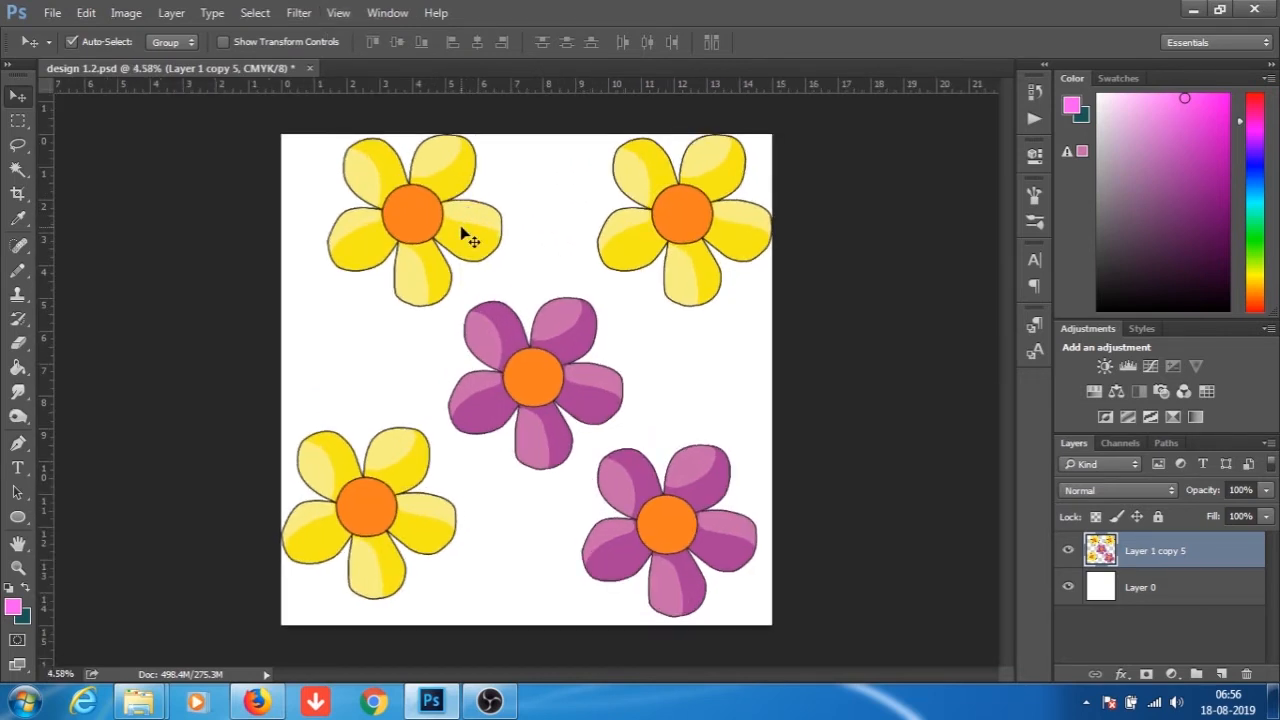
scroll(464, 234, down, 1)
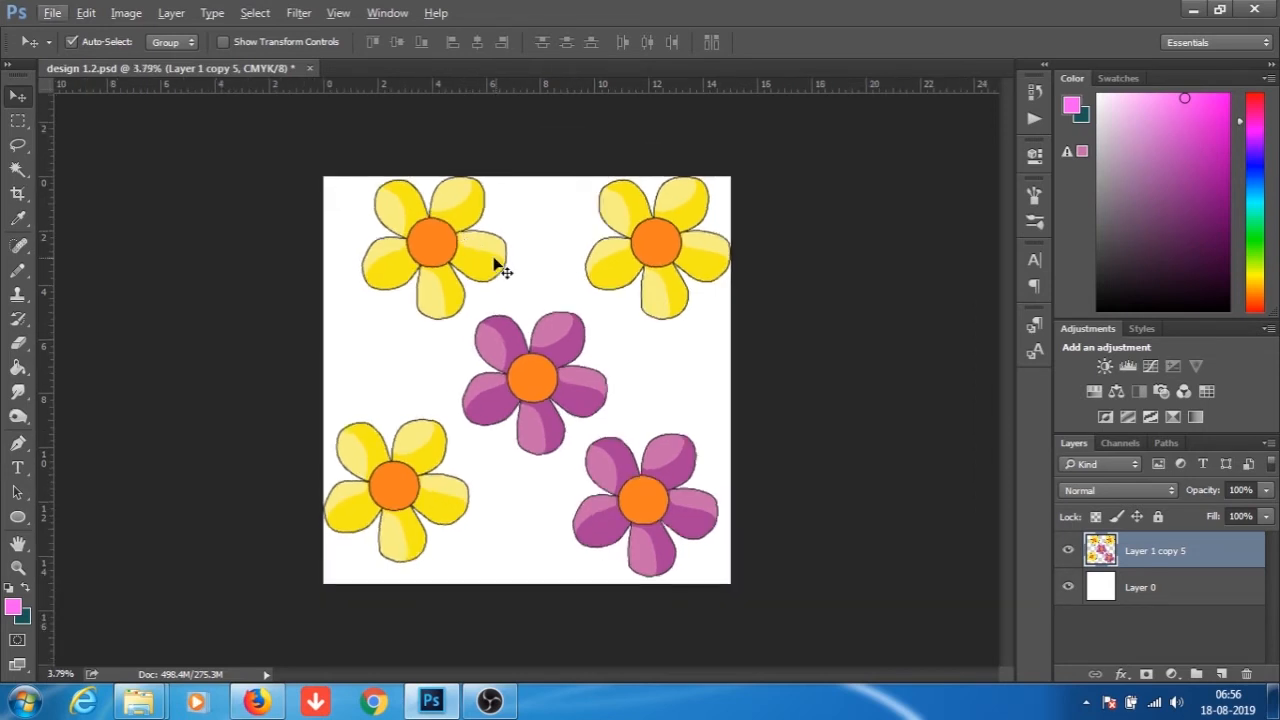
key(ctrl+plus)
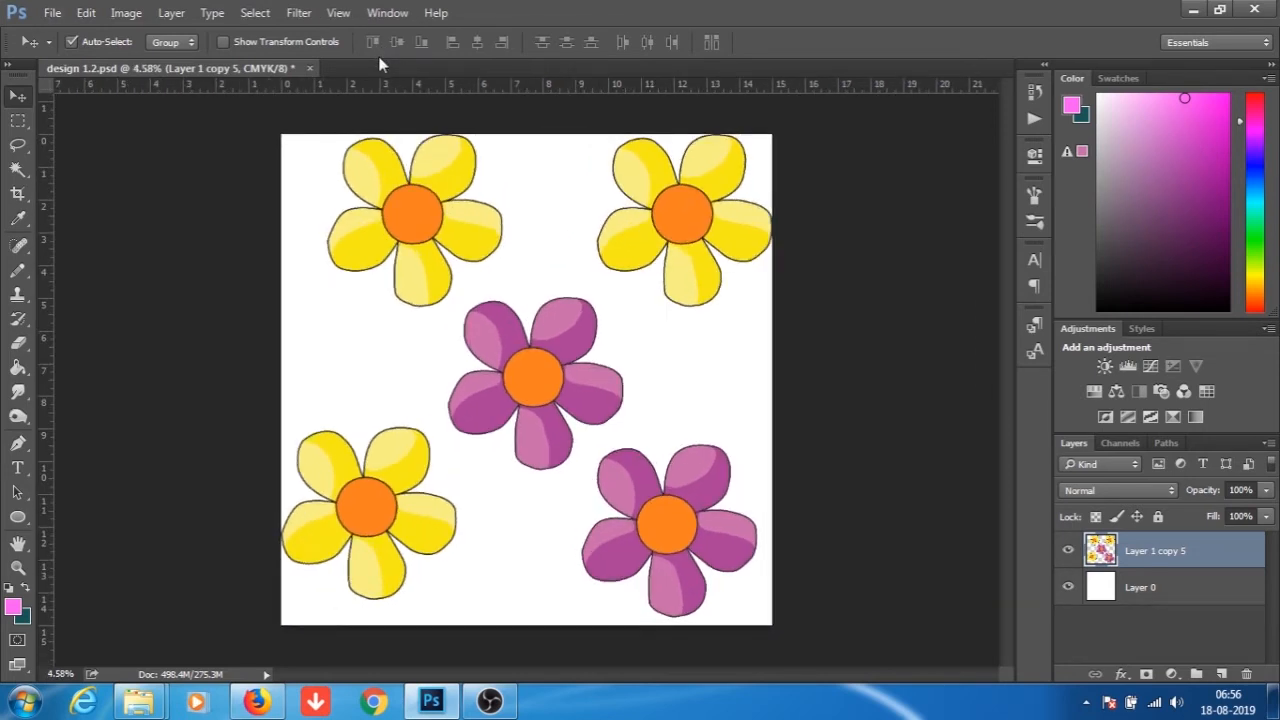
click(300, 13)
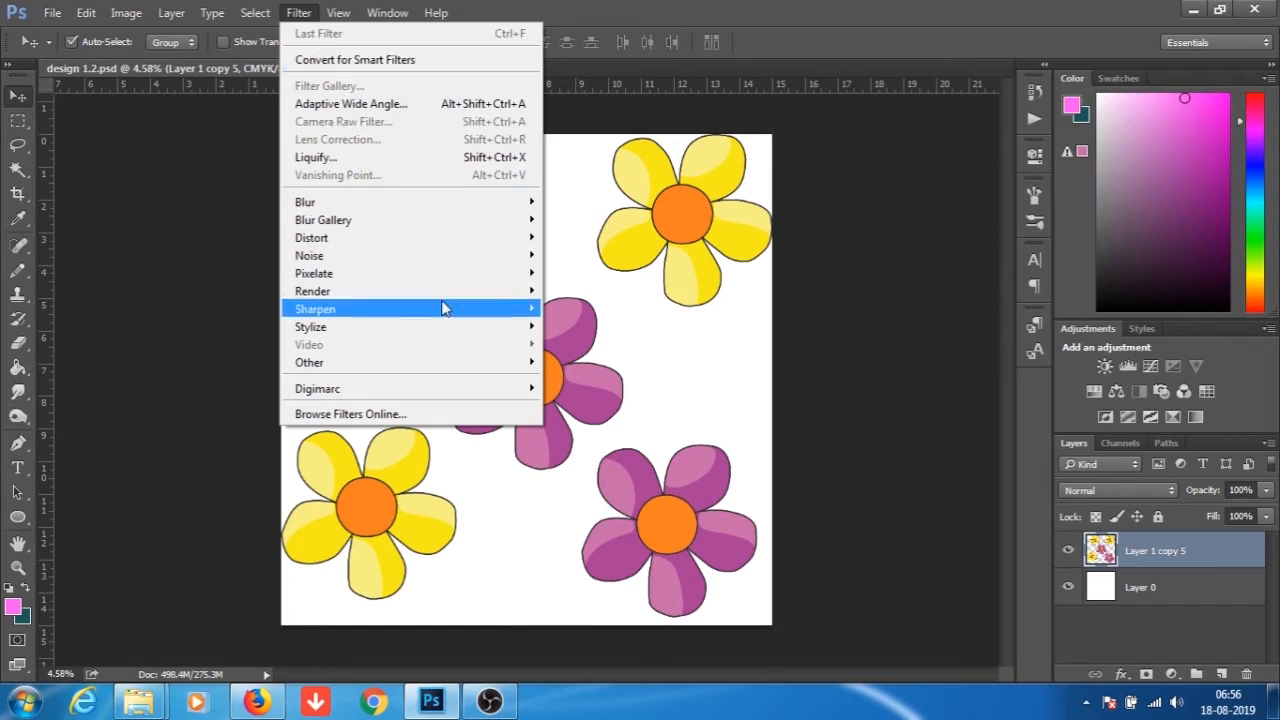
mouse_move(458, 378)
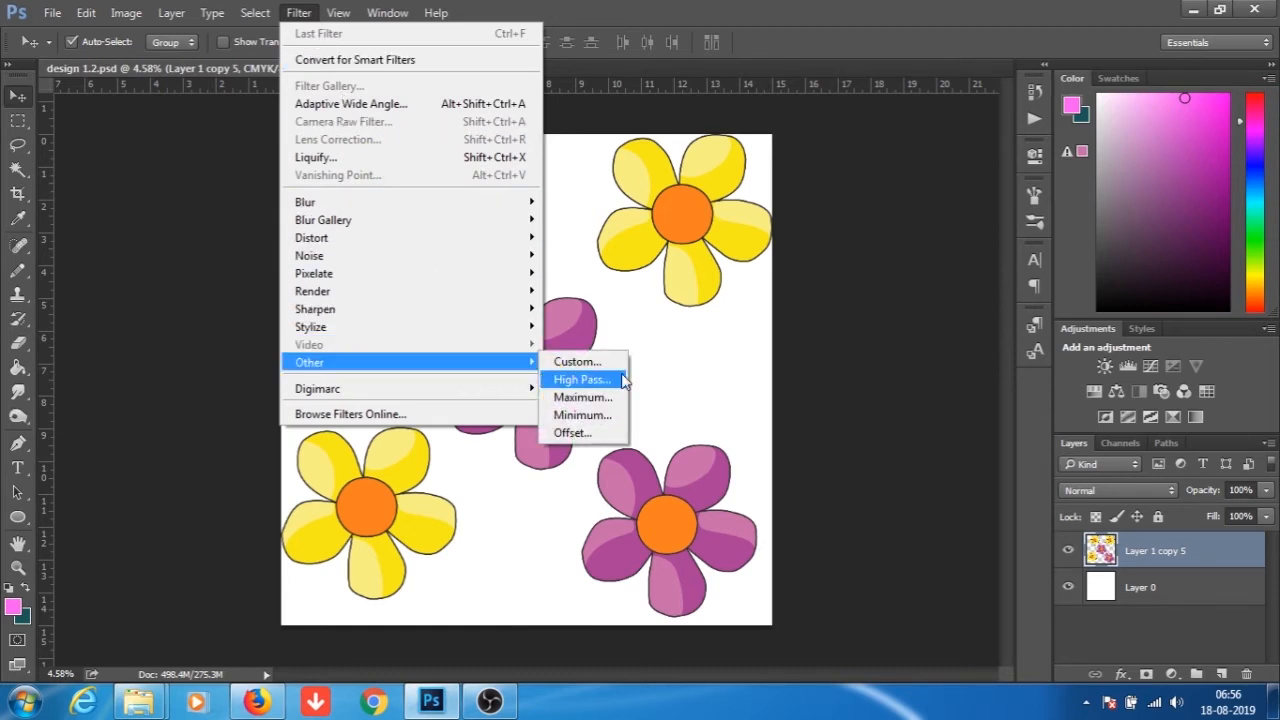
click(586, 438)
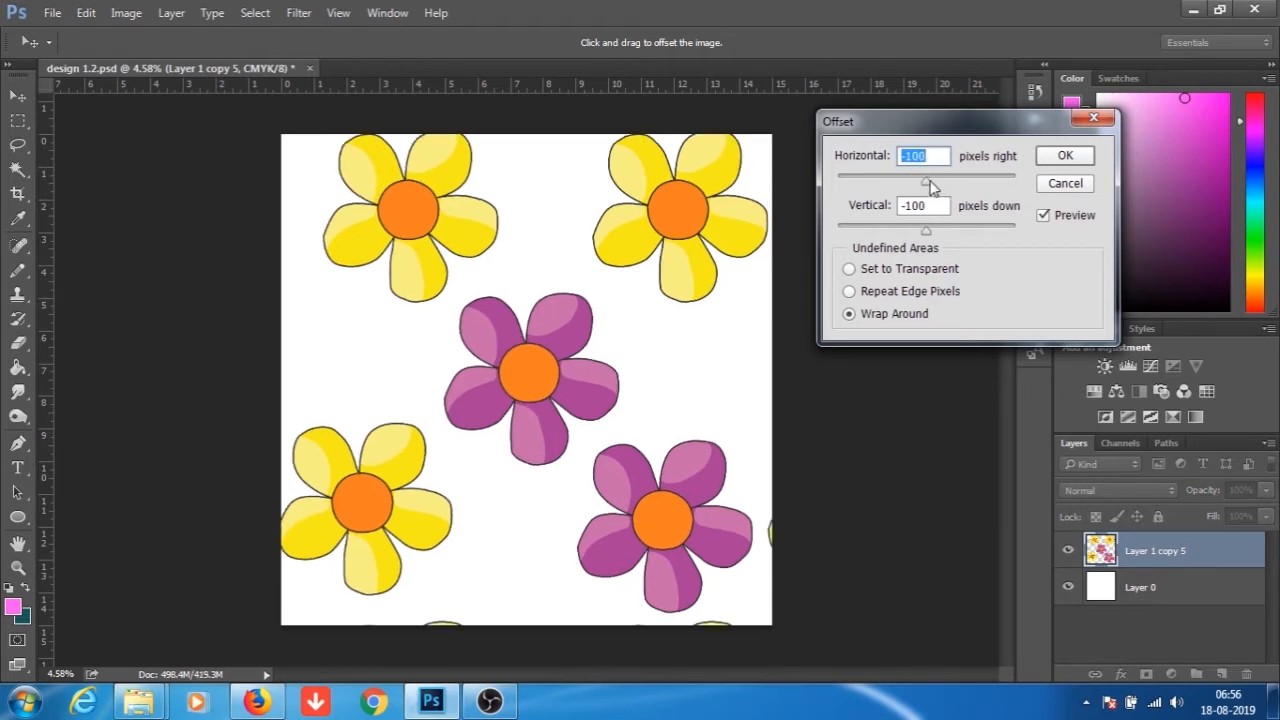
Set the horizontal and vertical offsets to 500 pixels each, with the undefined areas wrapping around.
drag(928, 185, 940, 190)
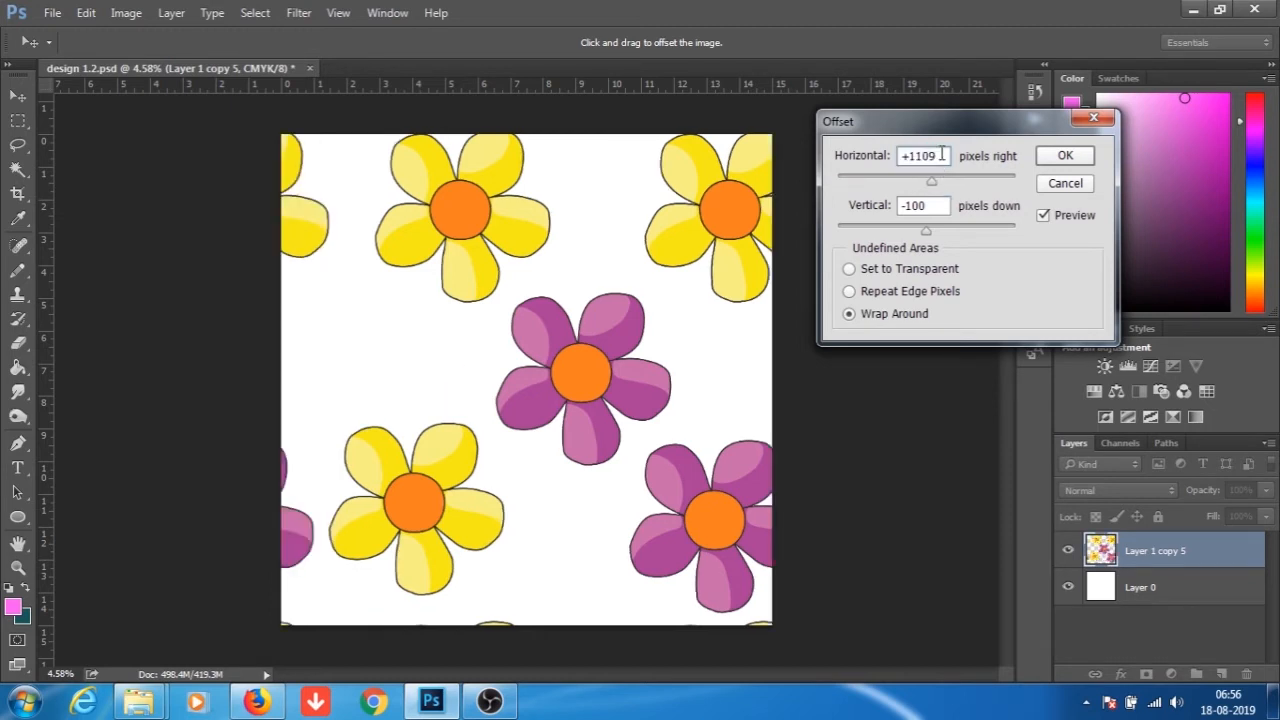
text(500)
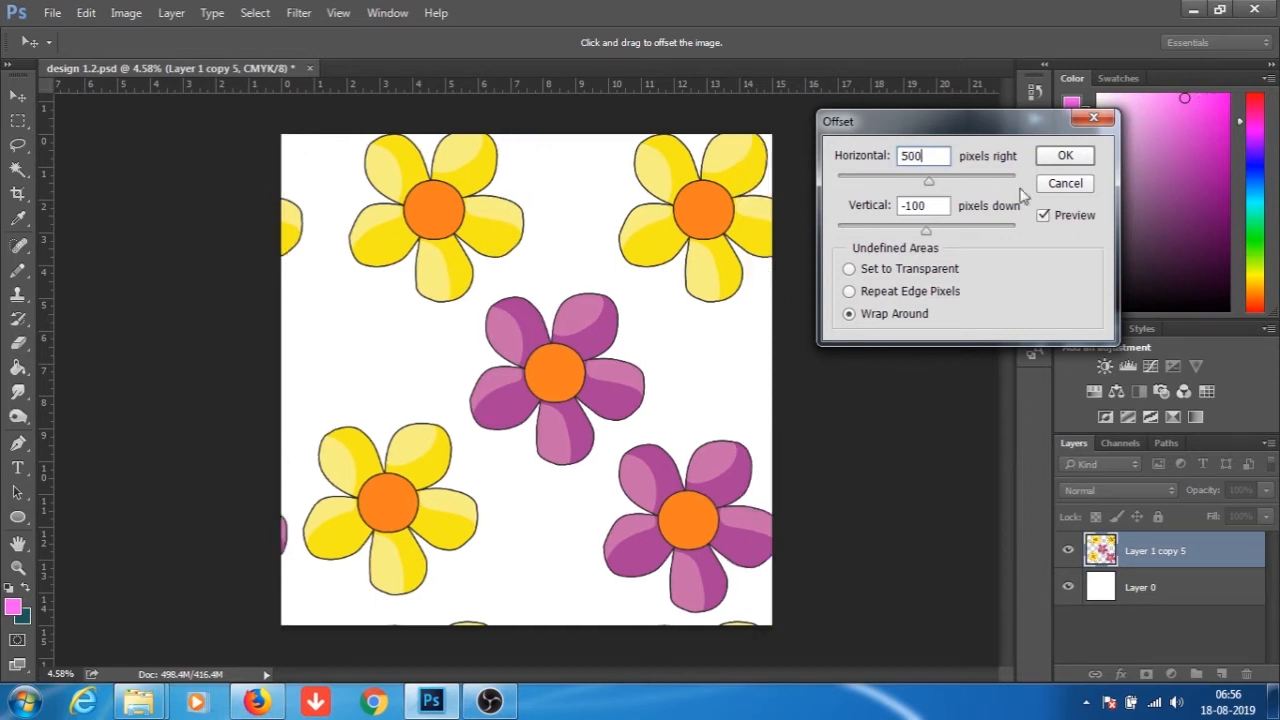
drag(934, 205, 829, 213)
text(500)
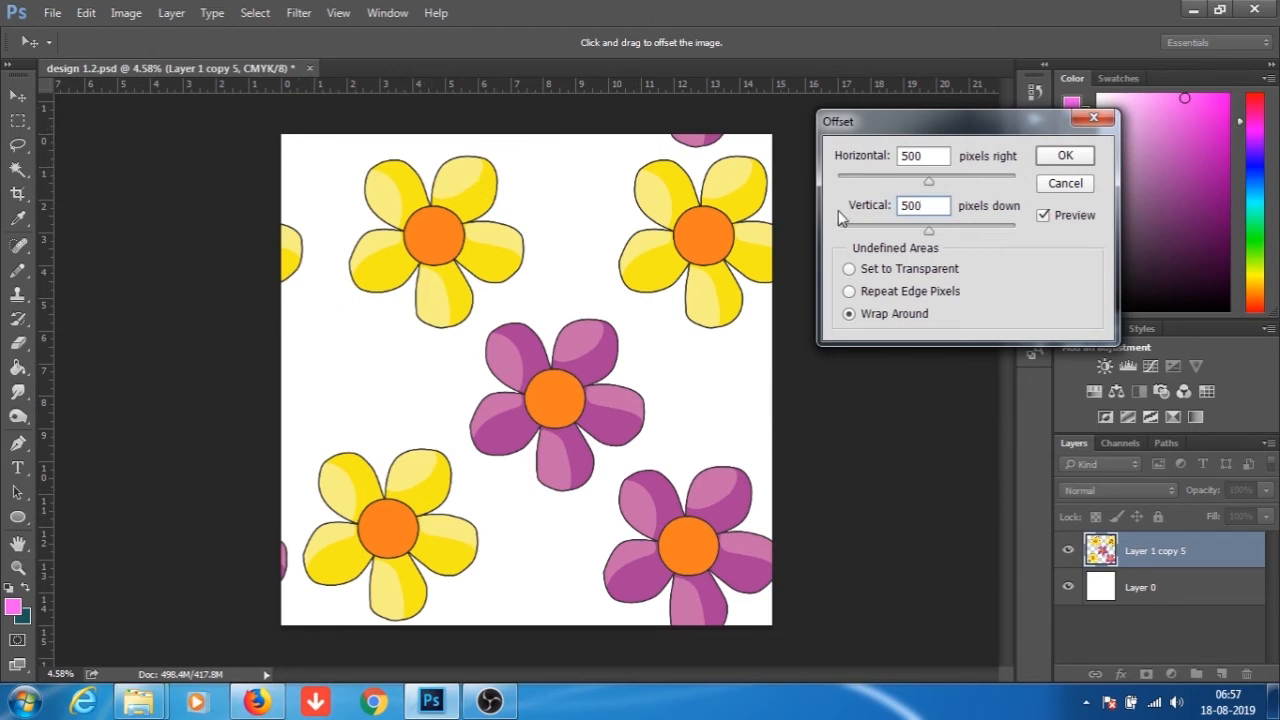
Set the horizontal and vertical offsets to 1200 pixels each and apply the Offset filter with wrap-around.
double_click(918, 206)
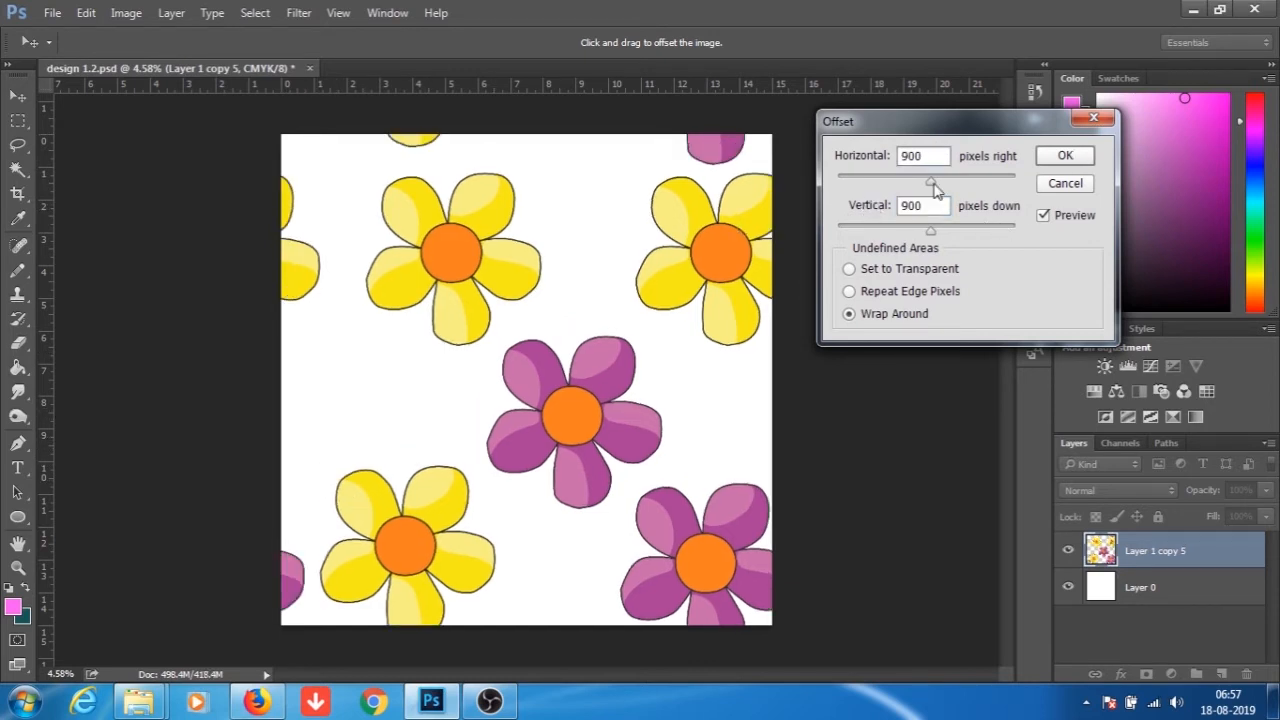
double_click(933, 155)
text(1200)
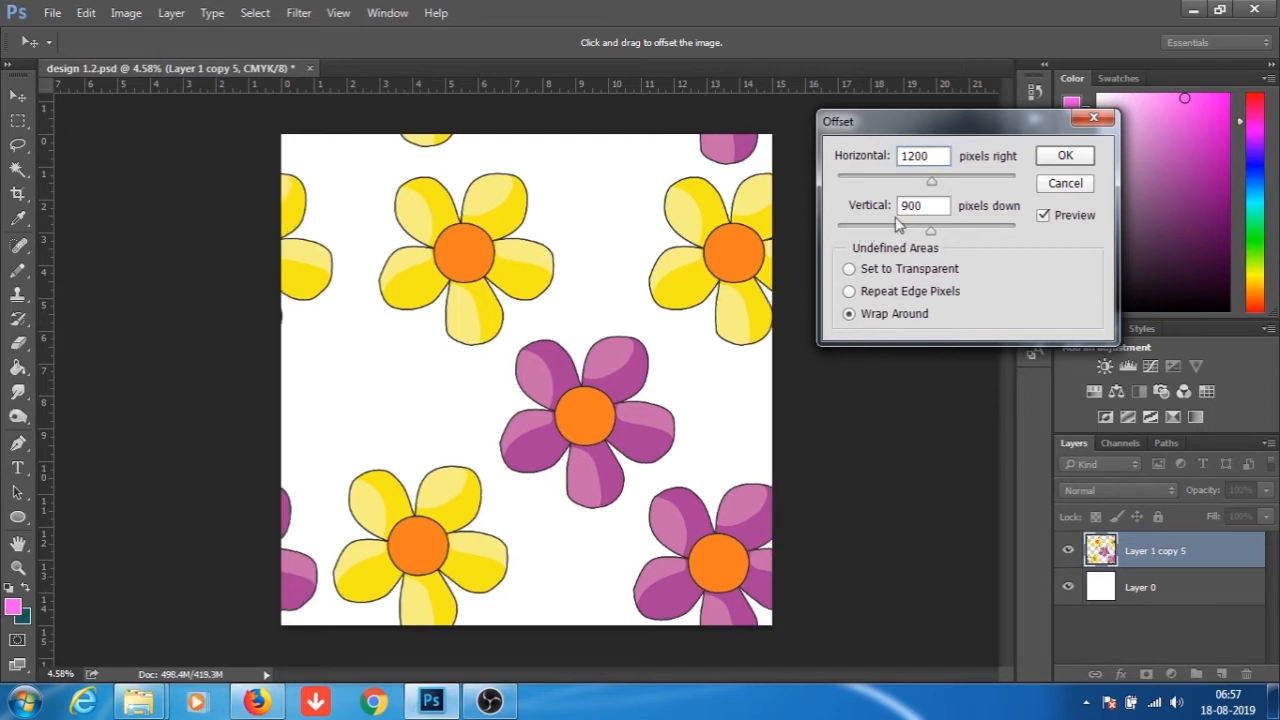
drag(928, 206, 882, 224)
text(1200)
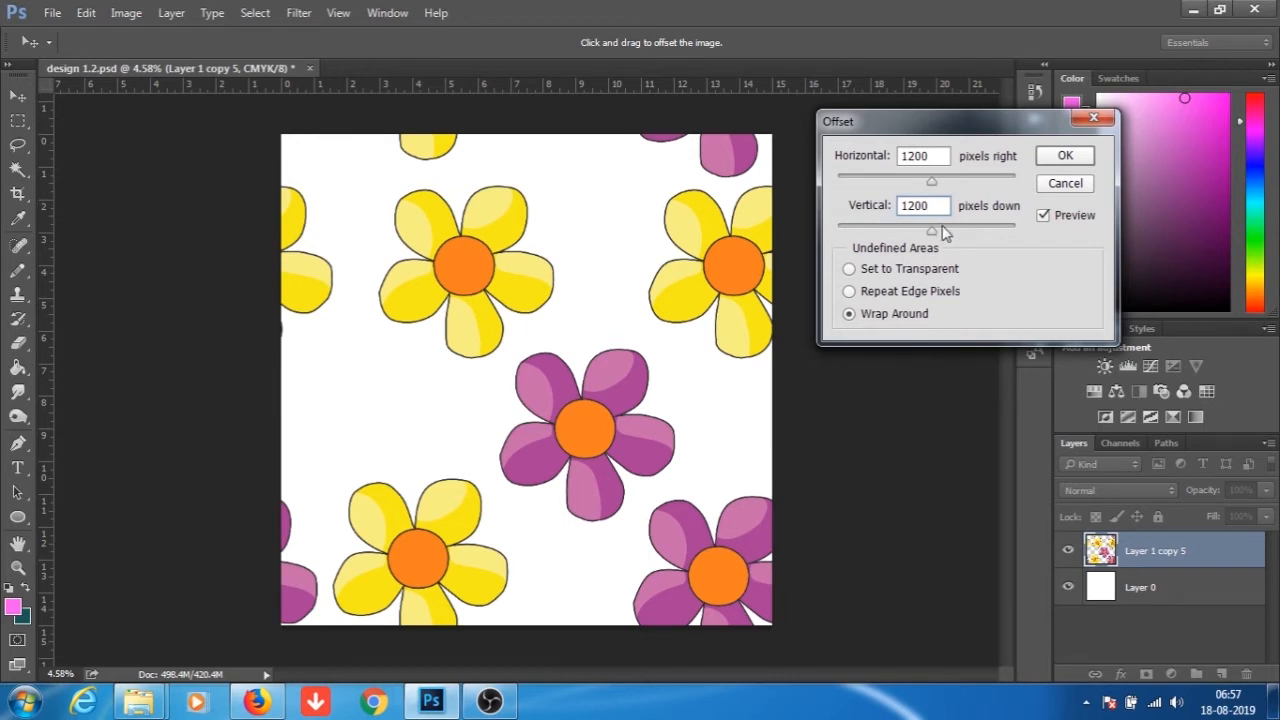
click(1060, 160)
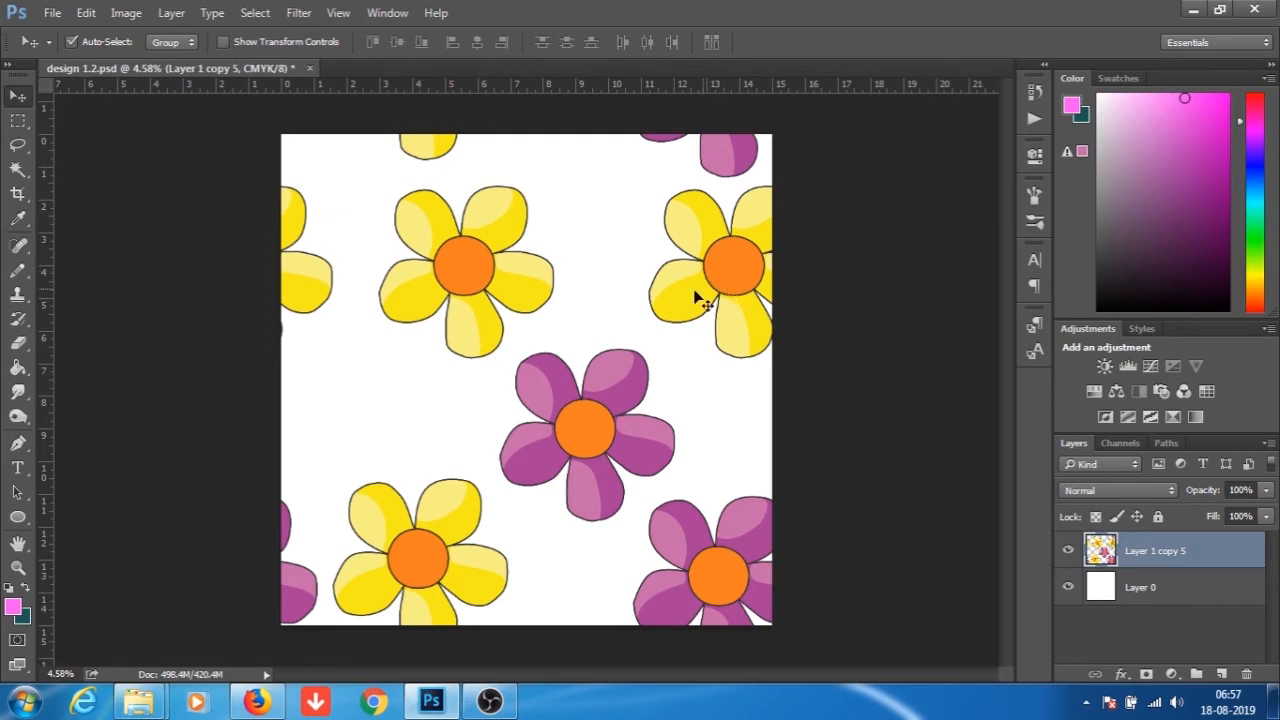
Lasso the upper-left whole yellow flower, move it slightly down and left to even out the spacing, and deselect it.
key(alt)
scroll(500, 357, up, 2)
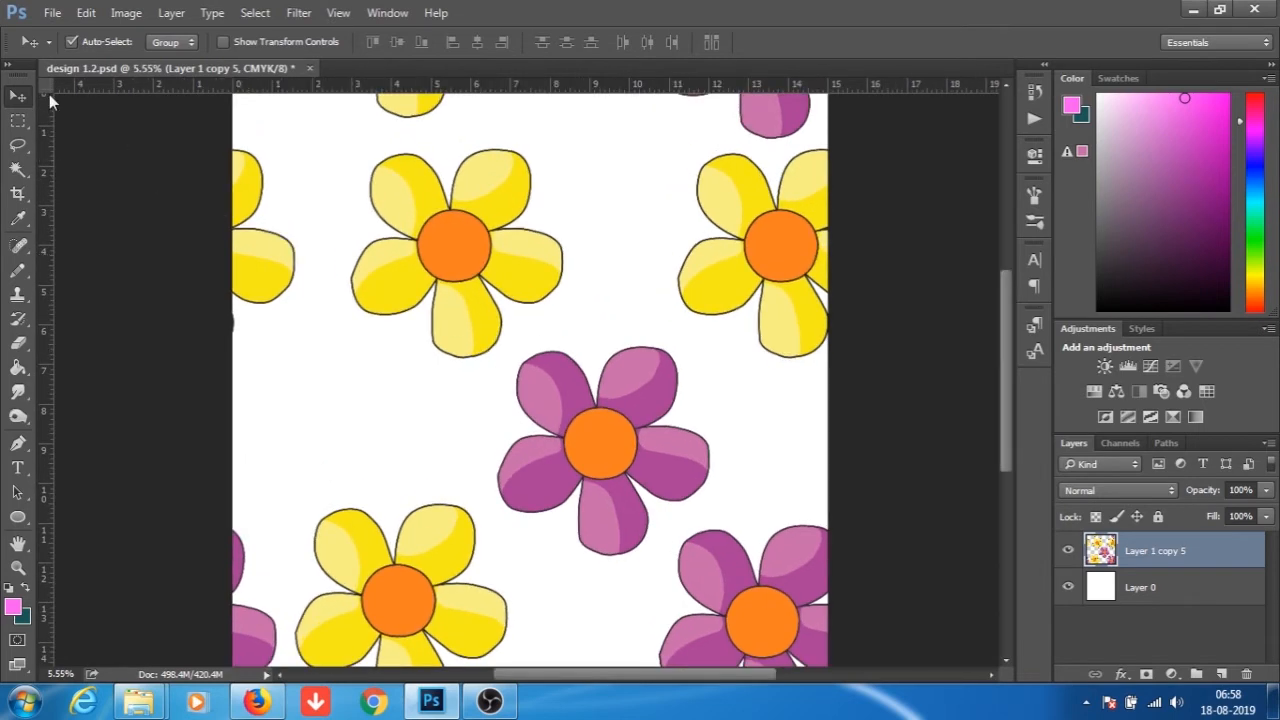
click(22, 150)
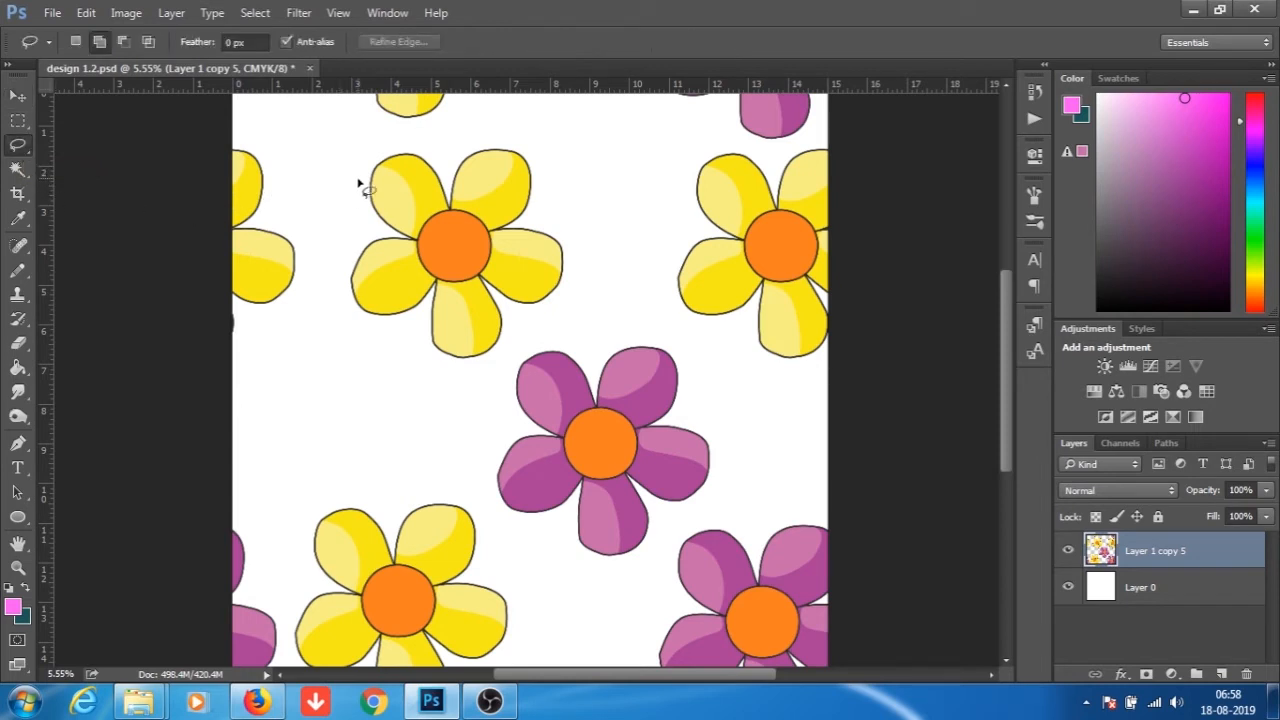
mouse_move(390, 135)
mouse_down()
mouse_move(335, 178)
mouse_move(322, 273)
mouse_move(328, 330)
mouse_move(361, 390)
mouse_move(465, 385)
mouse_move(574, 312)
mouse_move(600, 260)
mouse_move(595, 193)
mouse_move(573, 147)
mouse_move(513, 122)
mouse_move(467, 123)
mouse_move(402, 131)
mouse_move(392, 158)
mouse_move(381, 112)
mouse_up()
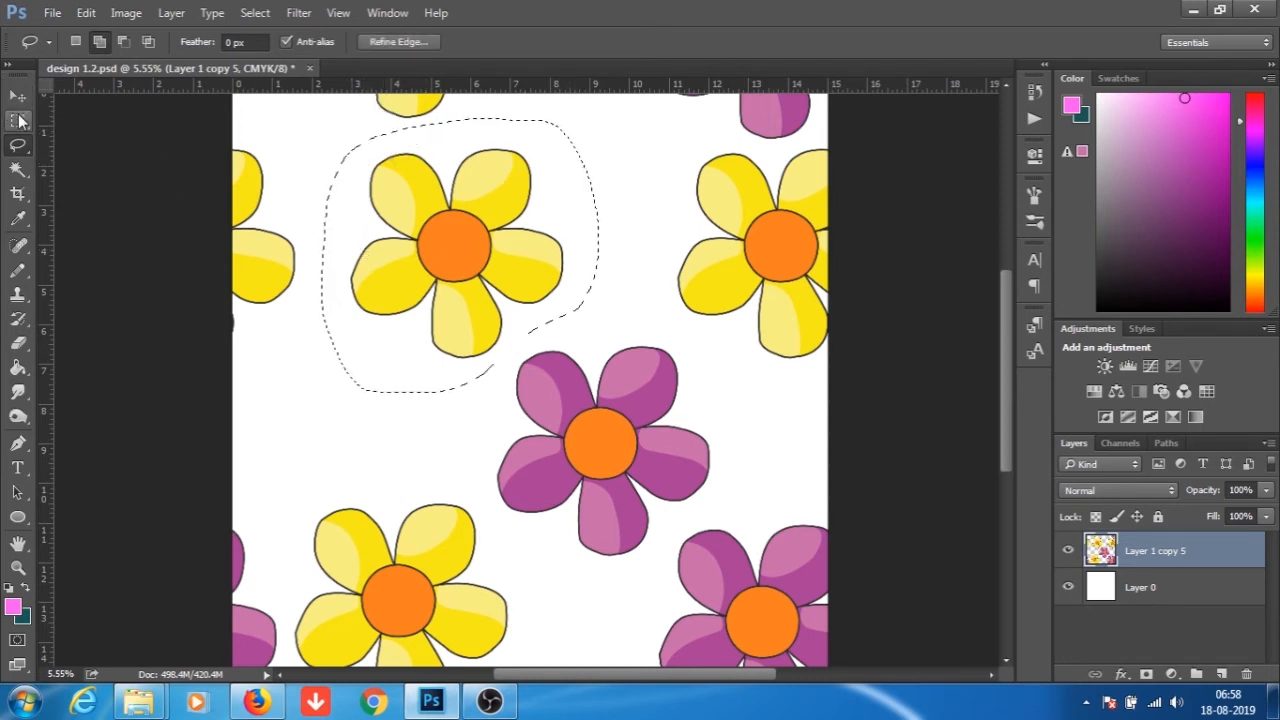
click(20, 98)
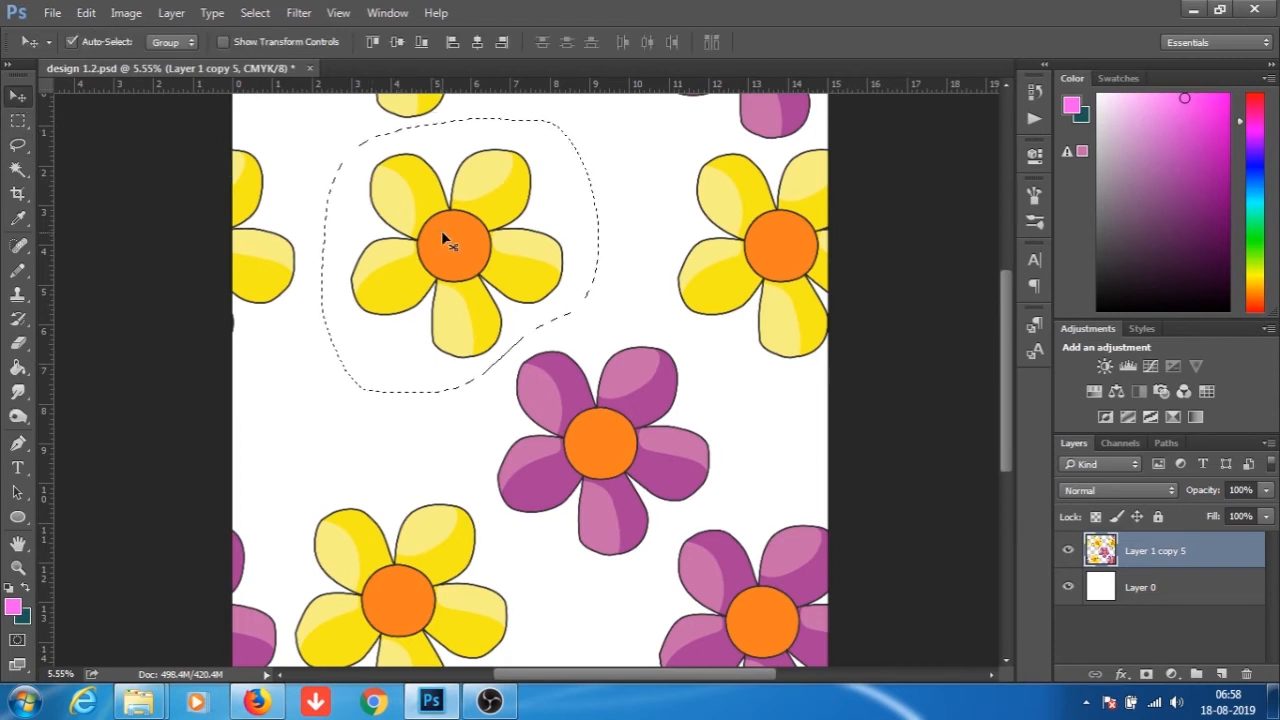
mouse_move(465, 249)
mouse_down()
mouse_move(447, 253)
mouse_move(446, 274)
mouse_up()
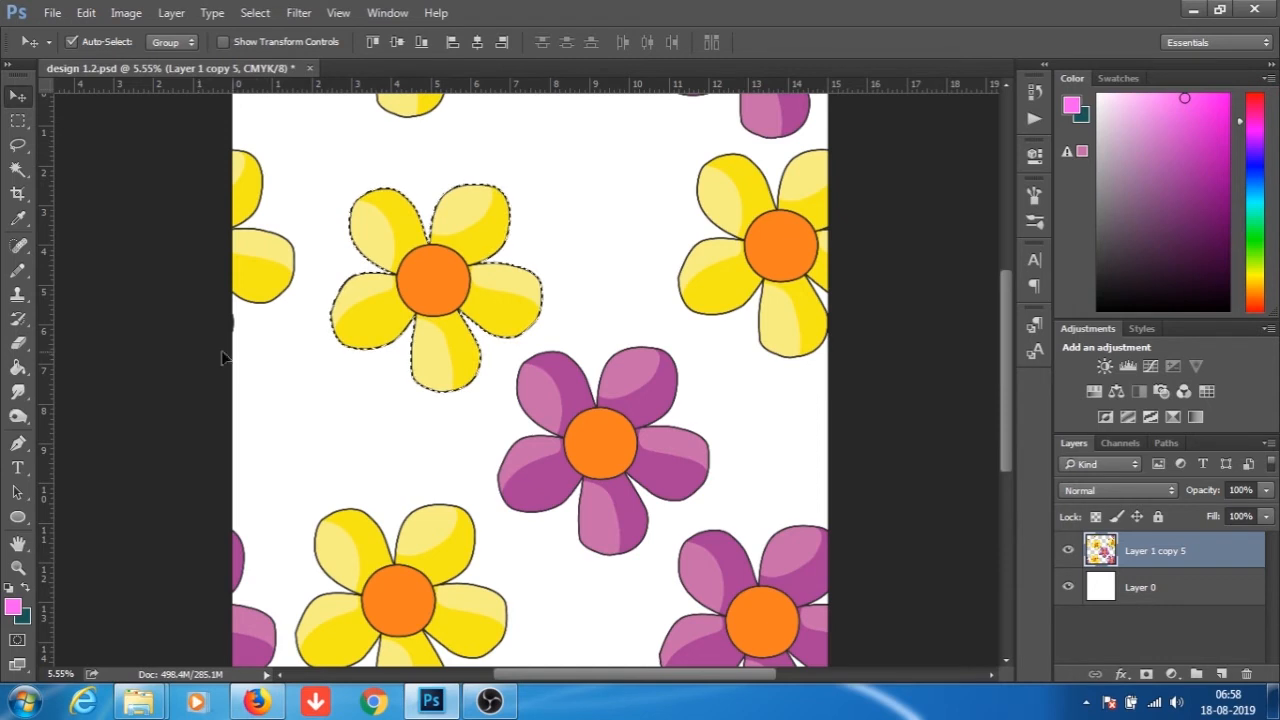
mouse_move(436, 292)
mouse_down()
mouse_move(446, 295)
mouse_move(426, 293)
mouse_move(421, 308)
mouse_move(441, 298)
mouse_up()
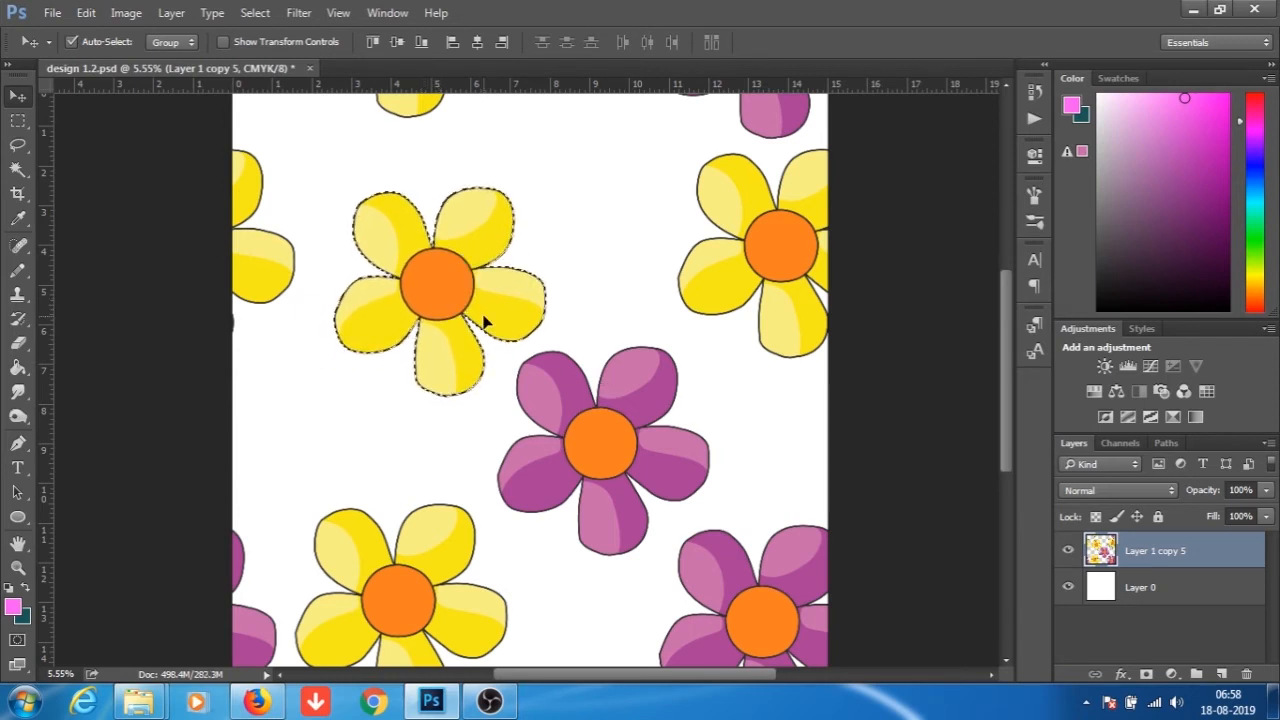
key(ctrl+d)
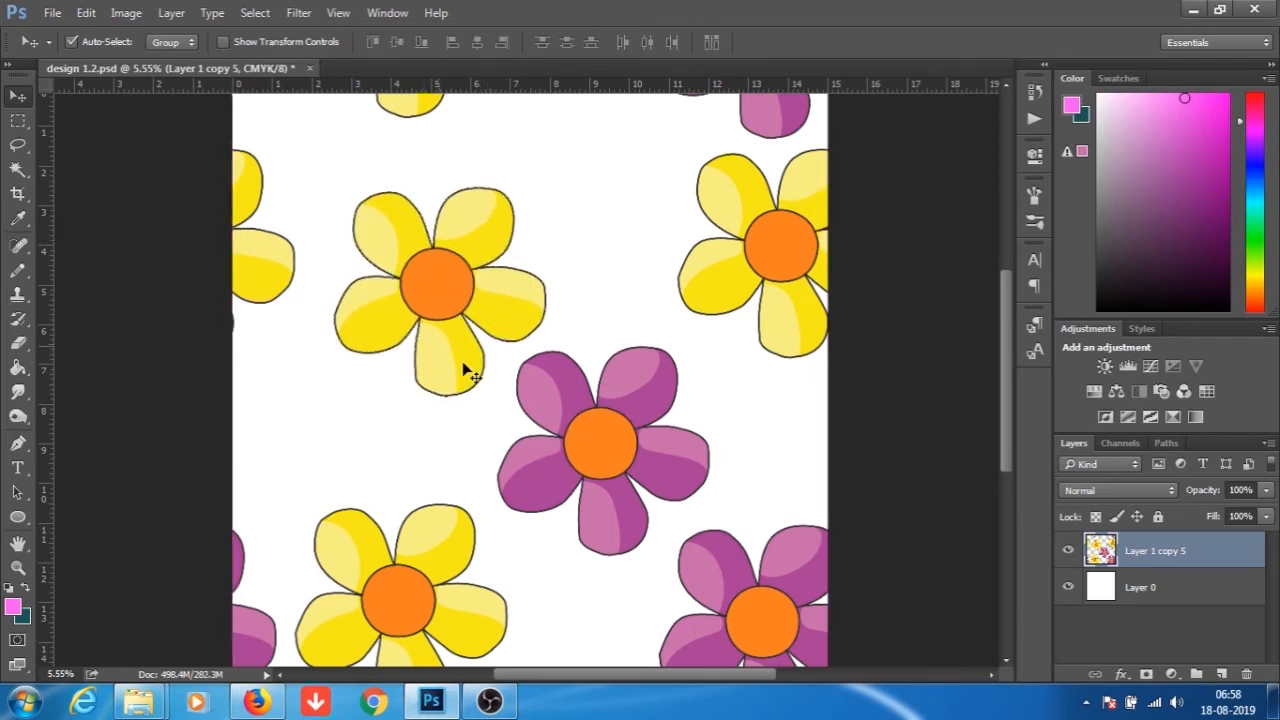
Lasso the centre purple flower, move it slightly up and right, and deselect it.
click(18, 145)
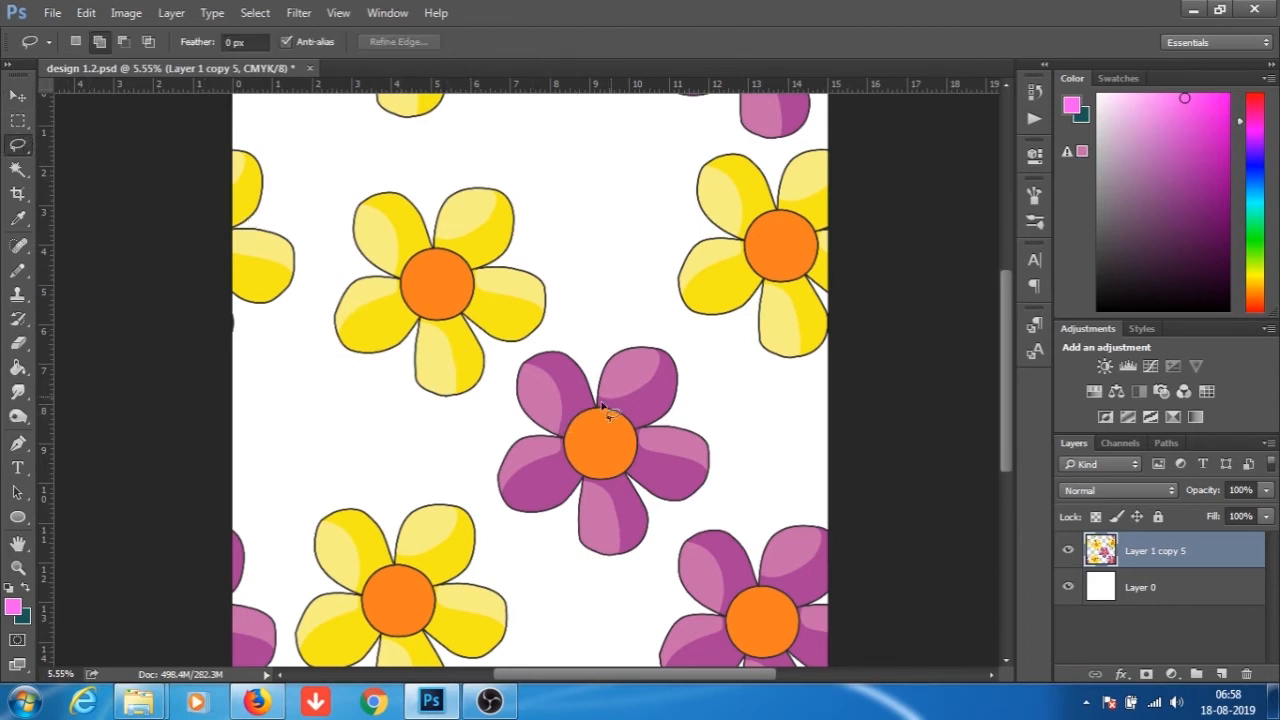
mouse_move(627, 318)
mouse_down()
mouse_move(573, 322)
mouse_move(514, 350)
mouse_move(486, 420)
mouse_move(490, 512)
mouse_move(541, 586)
mouse_move(582, 596)
mouse_move(645, 571)
mouse_move(669, 534)
mouse_move(739, 482)
mouse_move(738, 428)
mouse_move(710, 351)
mouse_move(674, 316)
mouse_move(612, 316)
mouse_move(586, 349)
mouse_up()
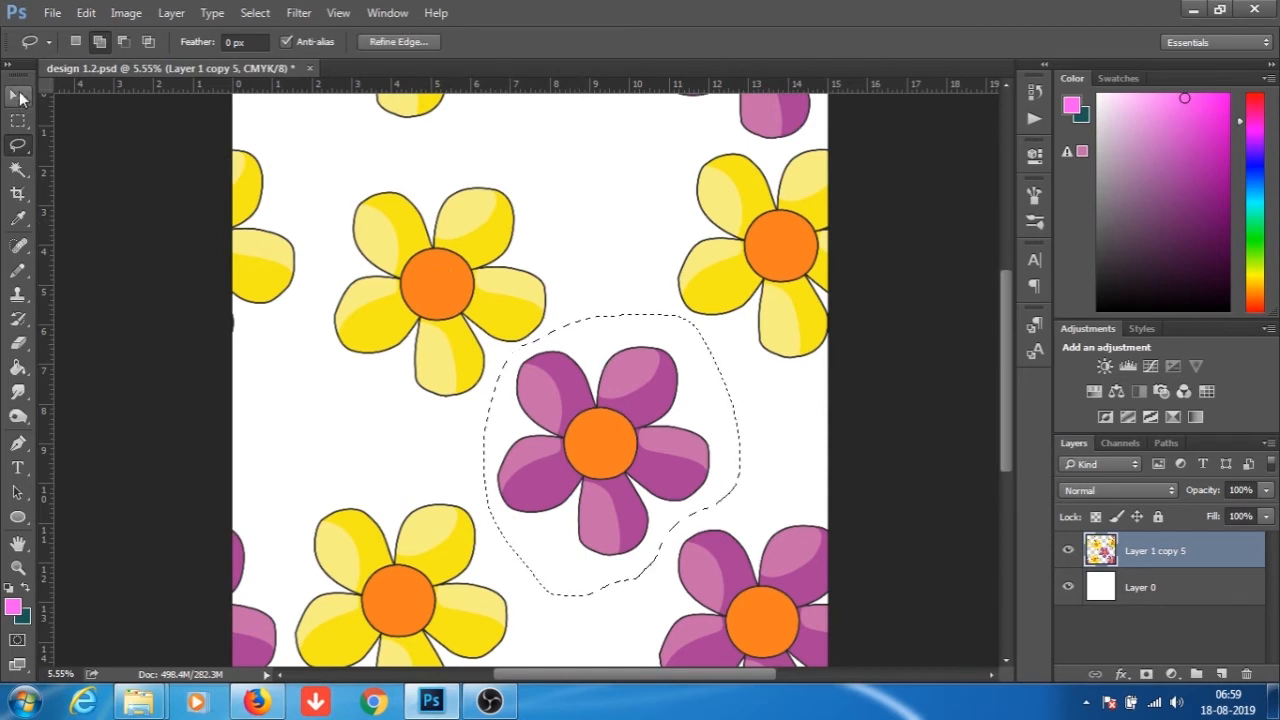
click(17, 95)
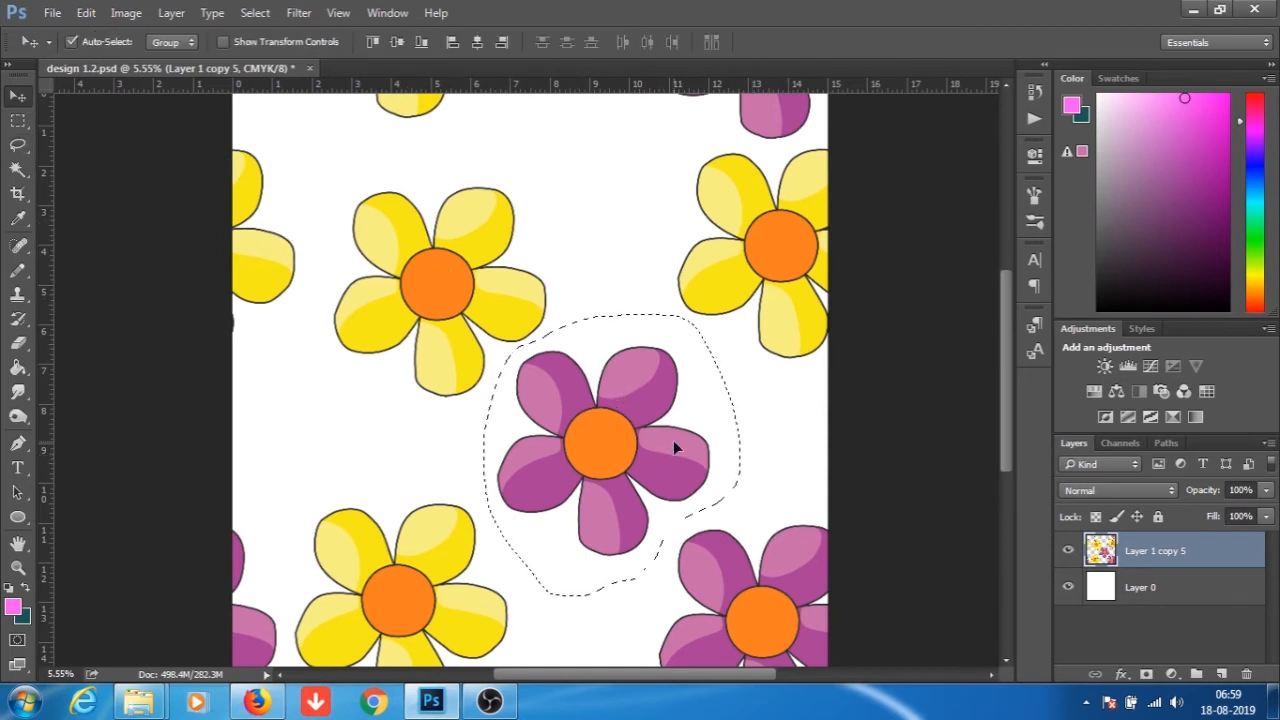
mouse_move(673, 440)
mouse_down()
mouse_move(690, 435)
mouse_move(679, 419)
mouse_move(693, 430)
mouse_up()
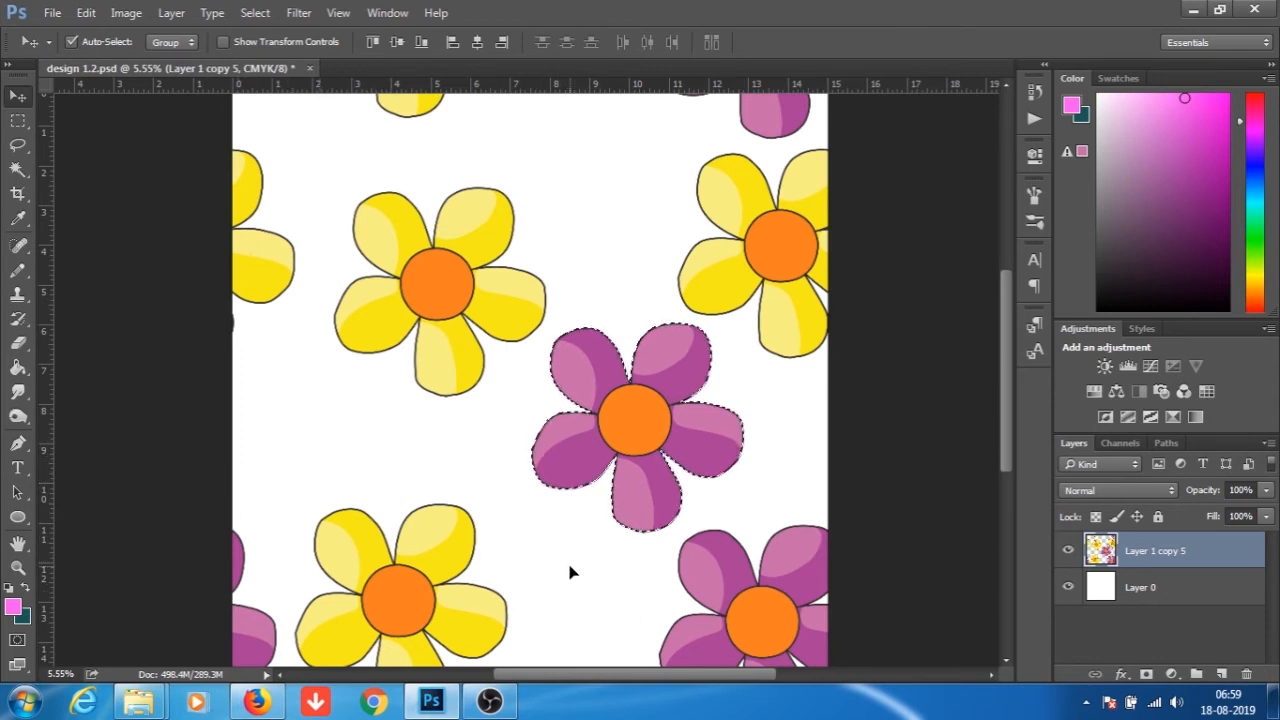
key(ctrl+d)
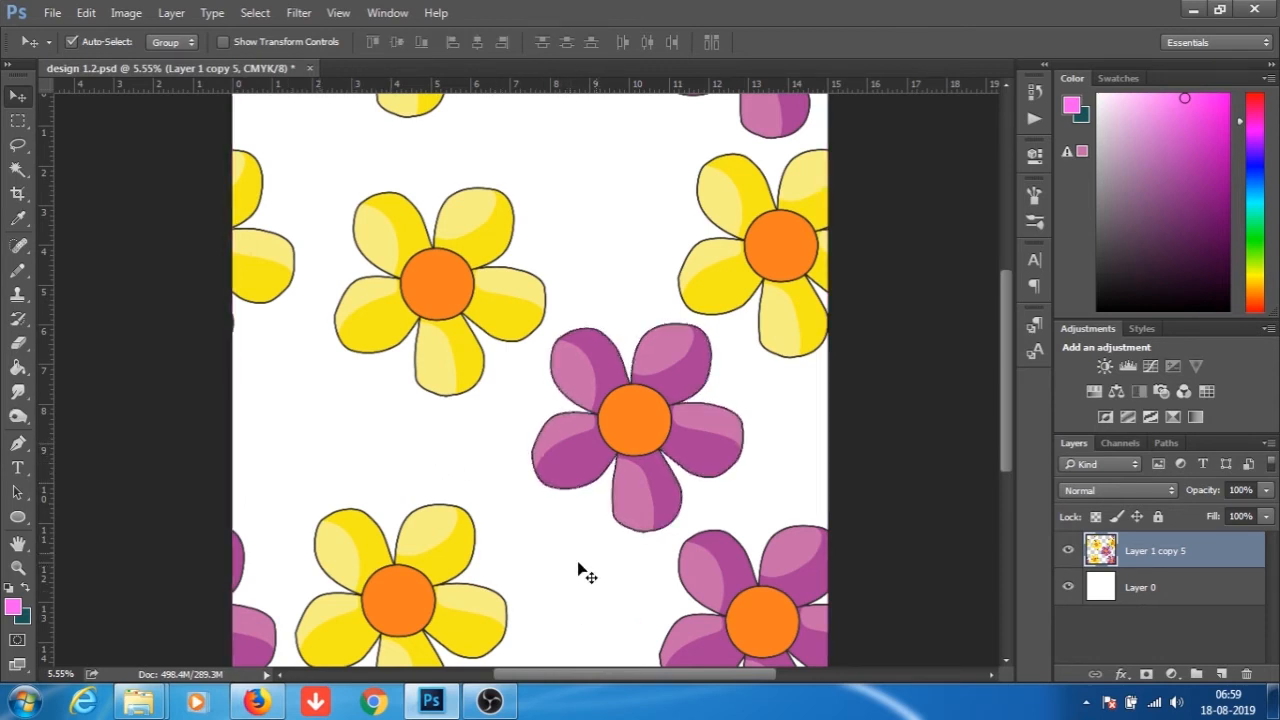
Open the Offset filter for the flower layer again and set -1500 pixels horizontally and -1200 pixels vertically.
click(299, 12)
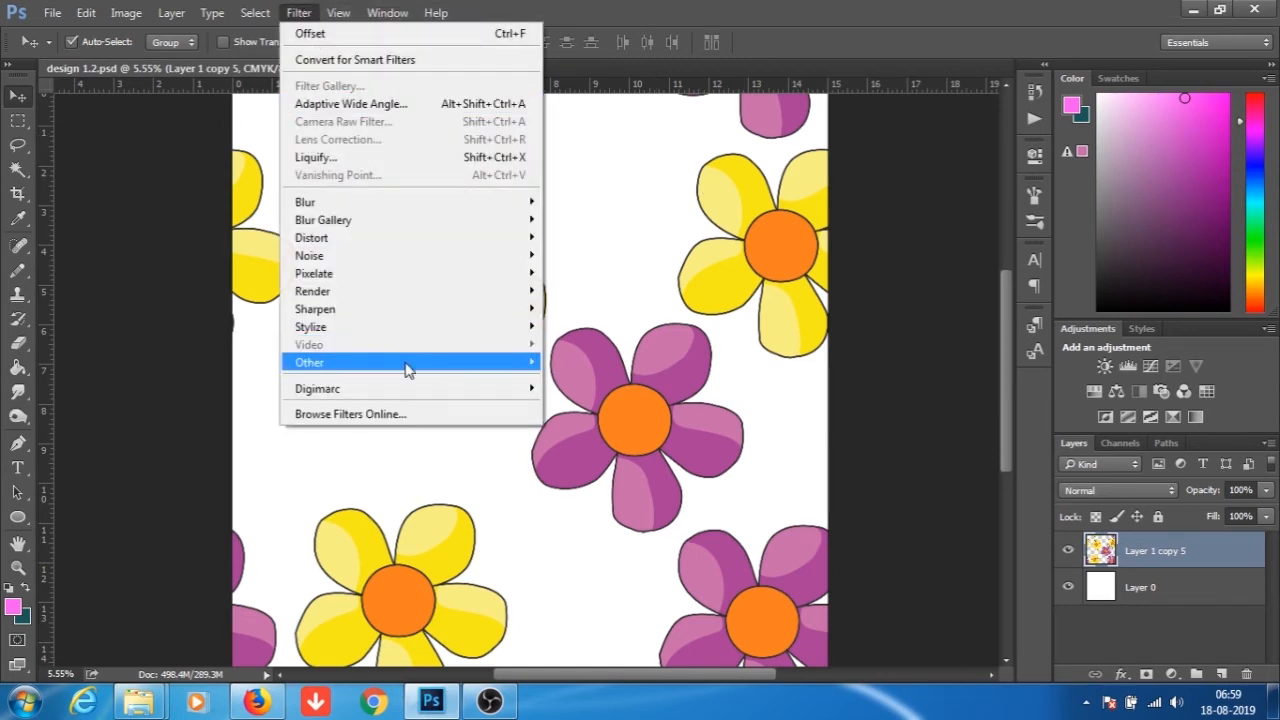
mouse_move(408, 362)
click(588, 432)
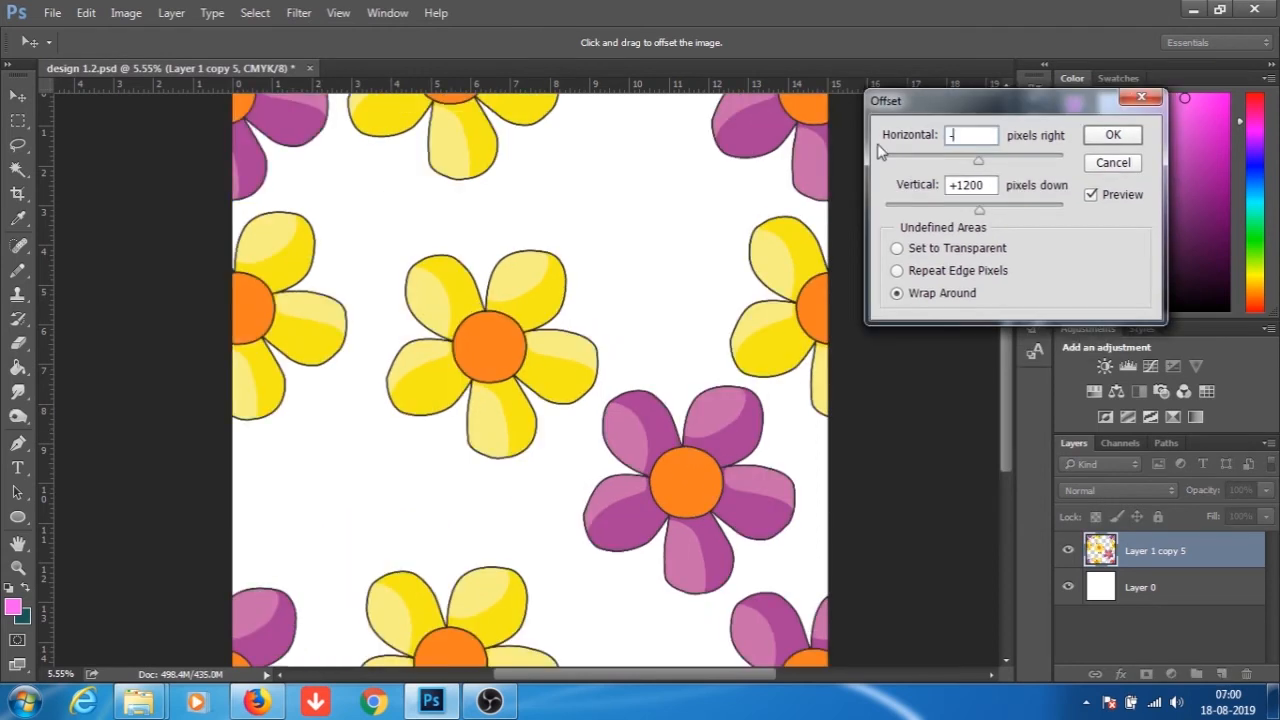
text(100)
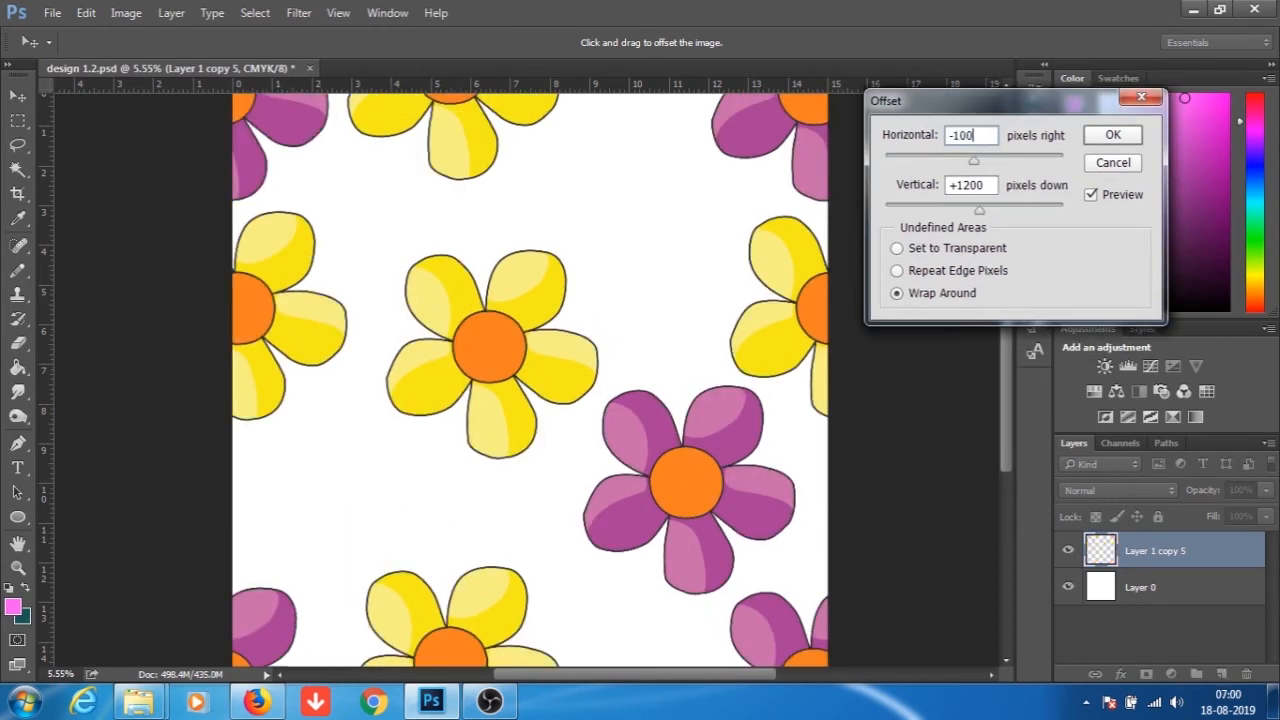
text(0)
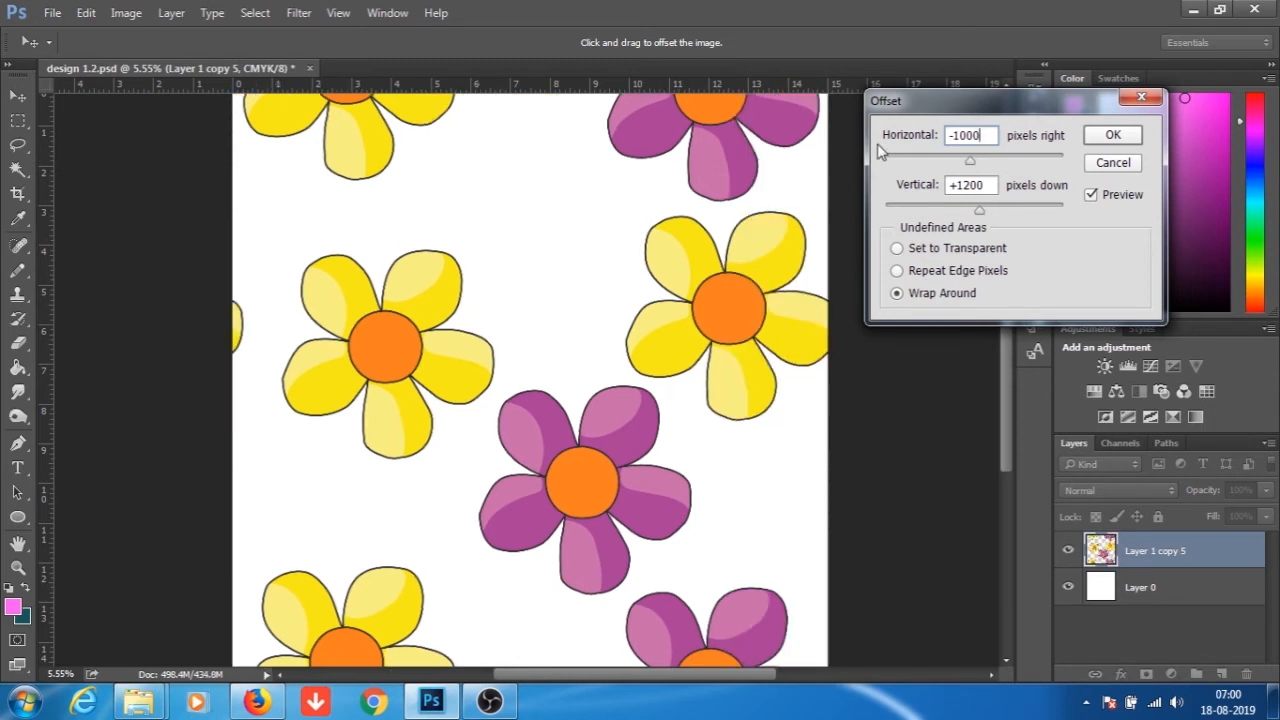
drag(997, 134, 944, 138)
text(-150)
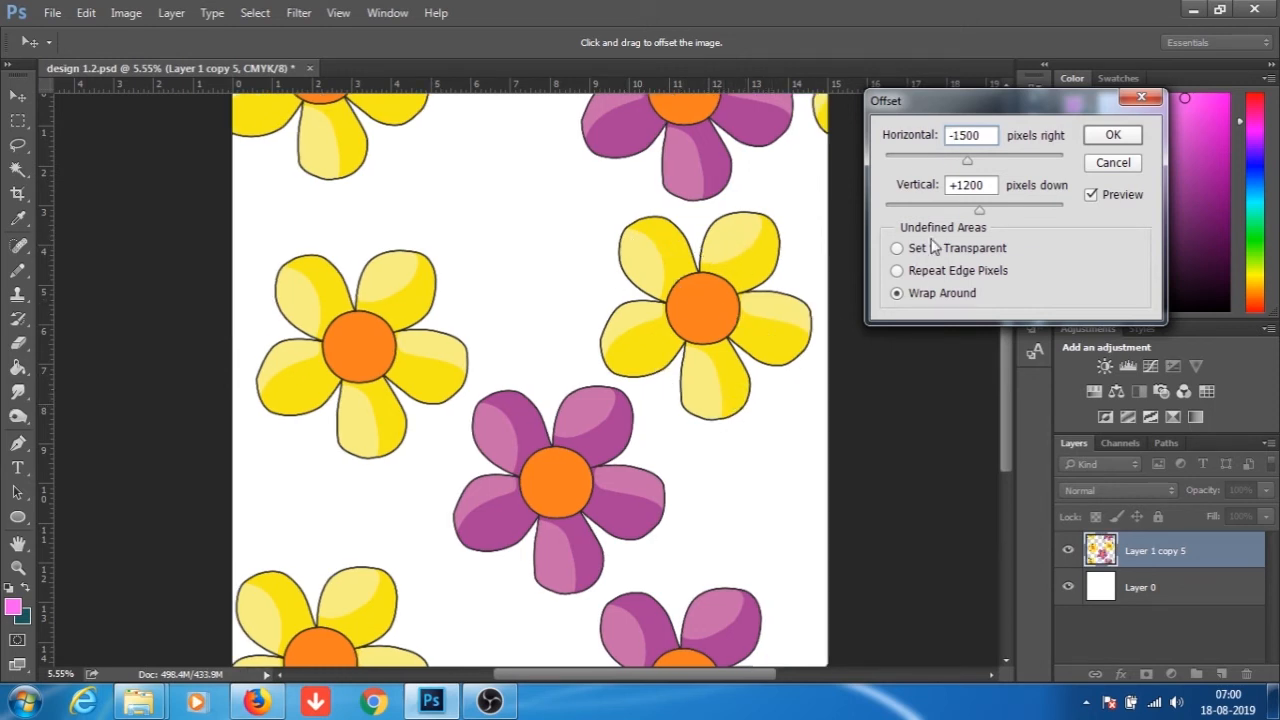
drag(987, 185, 944, 186)
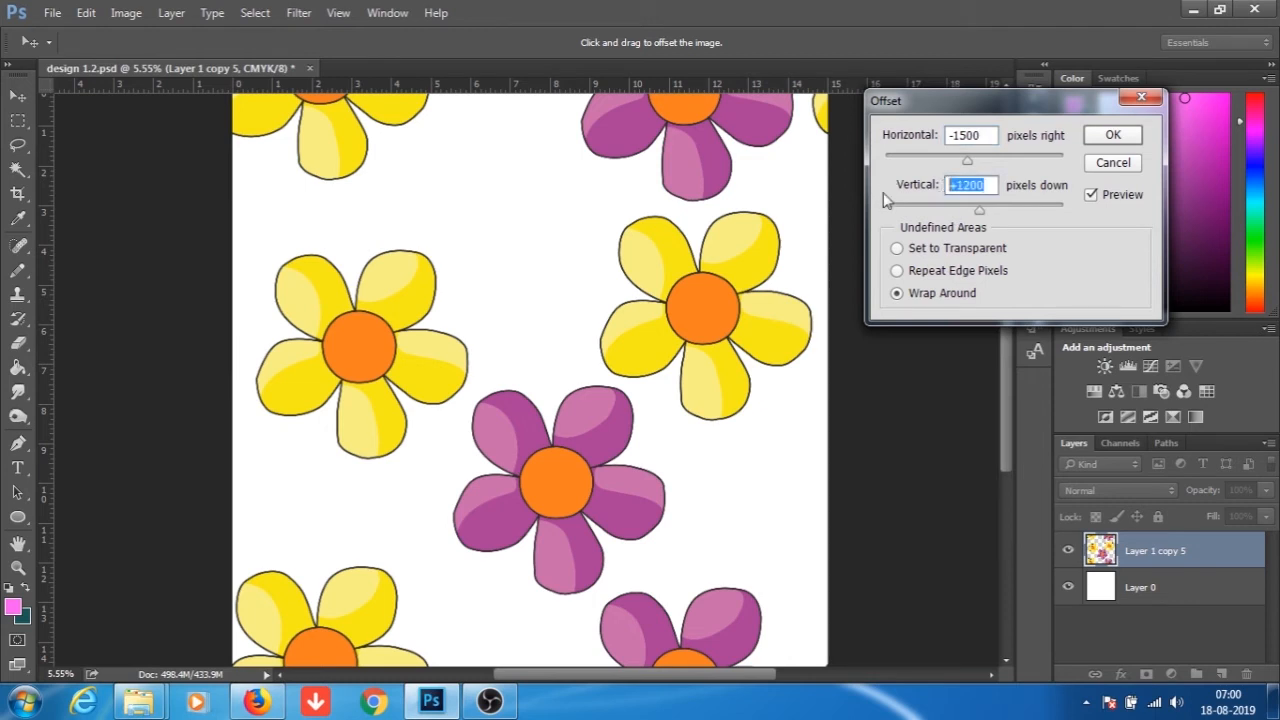
text(-120)
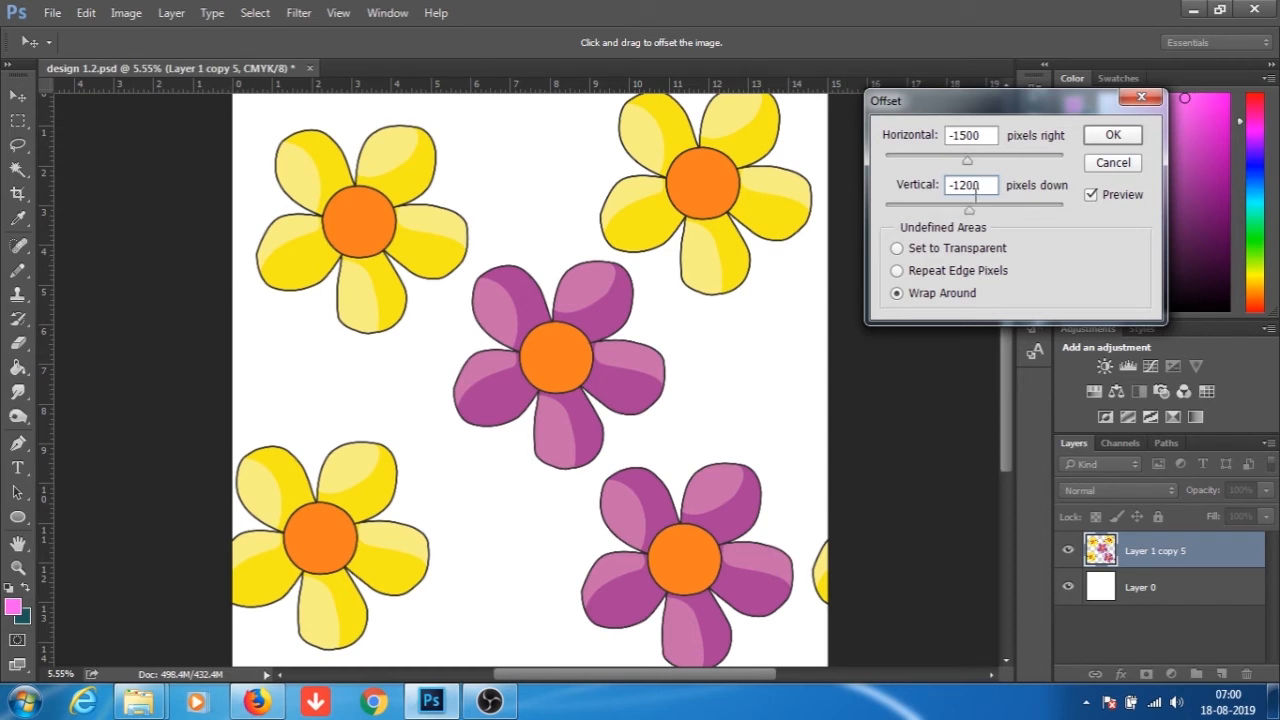
Refine the offset to -1000 pixels vertically and -1400 pixels horizontally, and apply it with wrap-around.
drag(987, 185, 960, 188)
text(000)
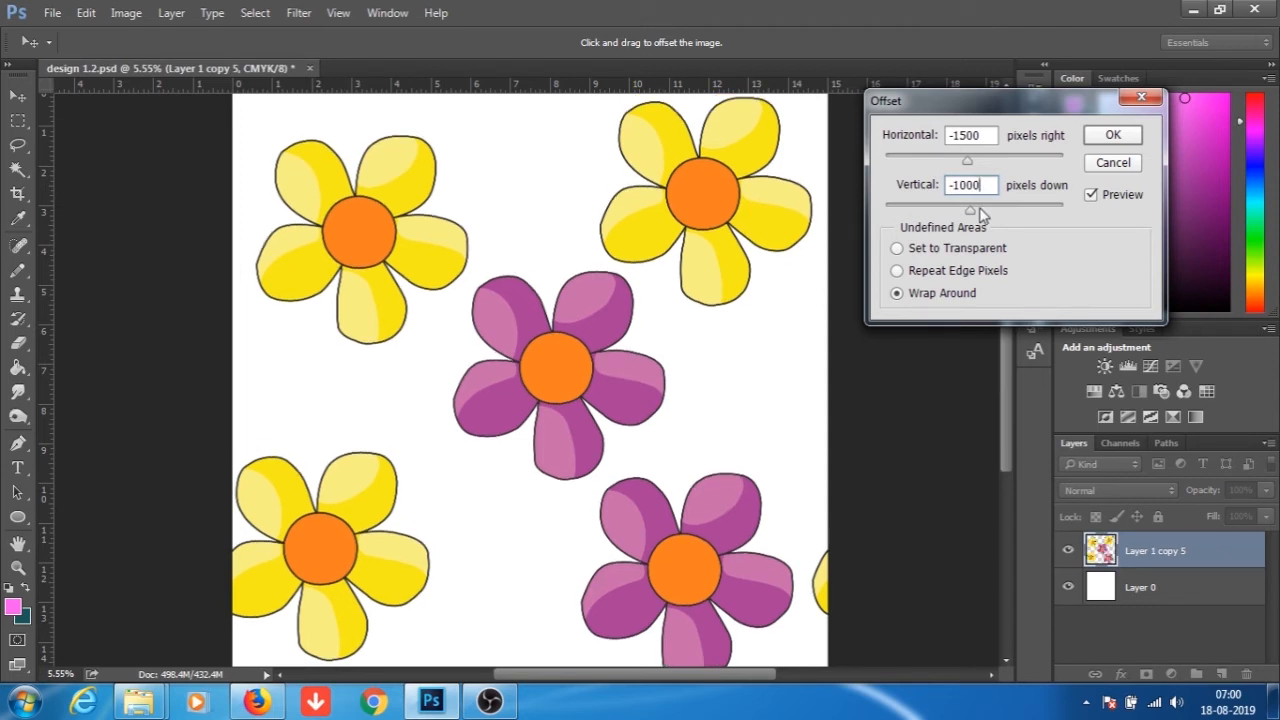
drag(982, 135, 963, 135)
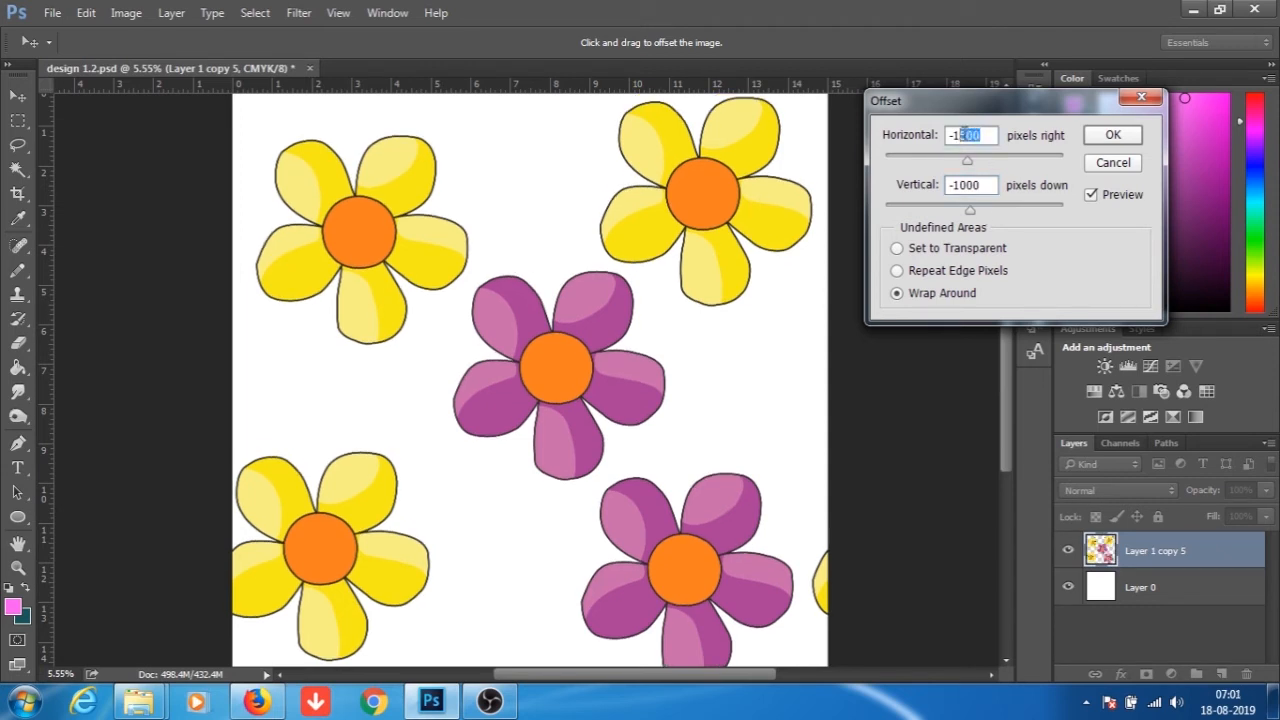
text(400)
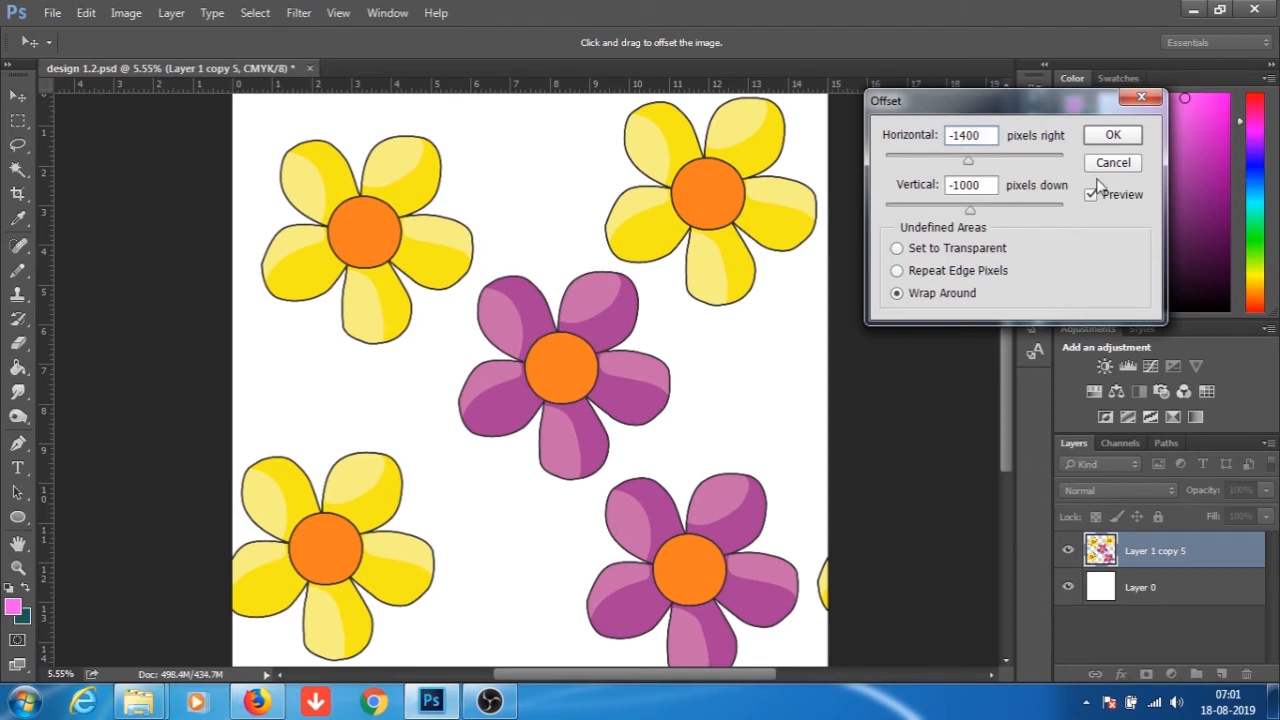
click(1120, 136)
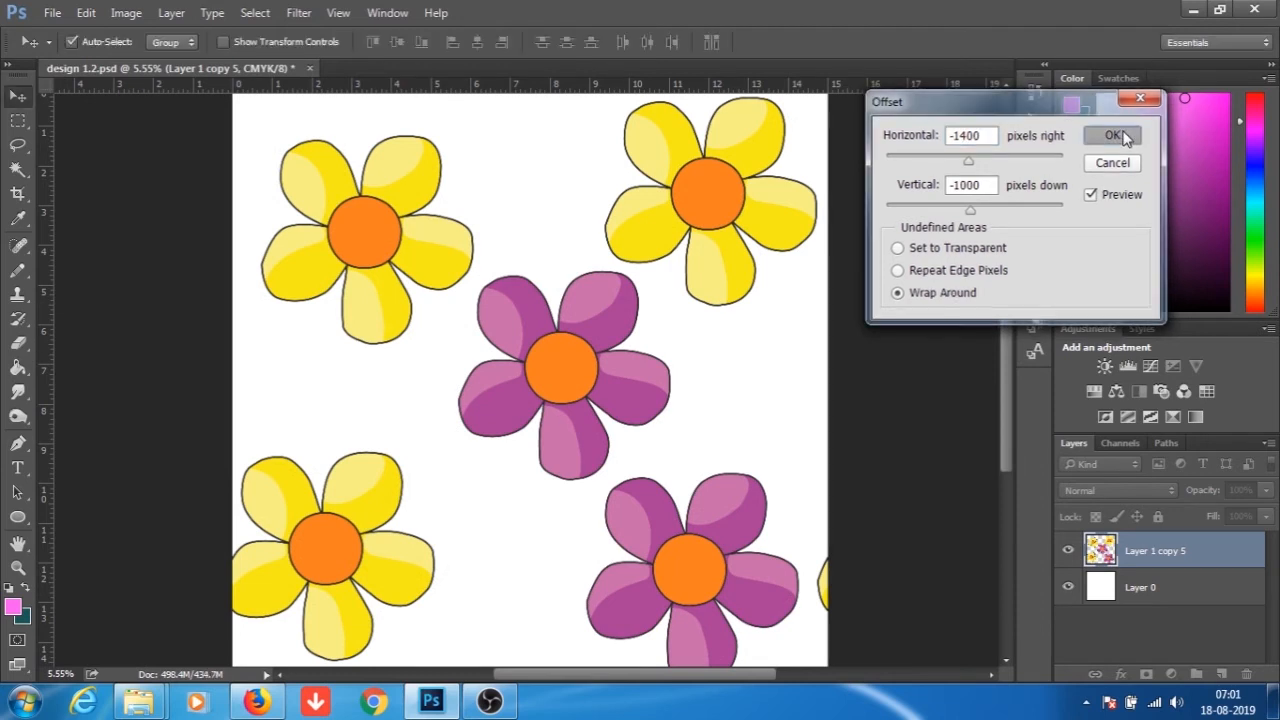
Lasso the upper-left yellow flower and nudge it slightly down and left, away from the centre purple flower.
scroll(526, 519, down, 4)
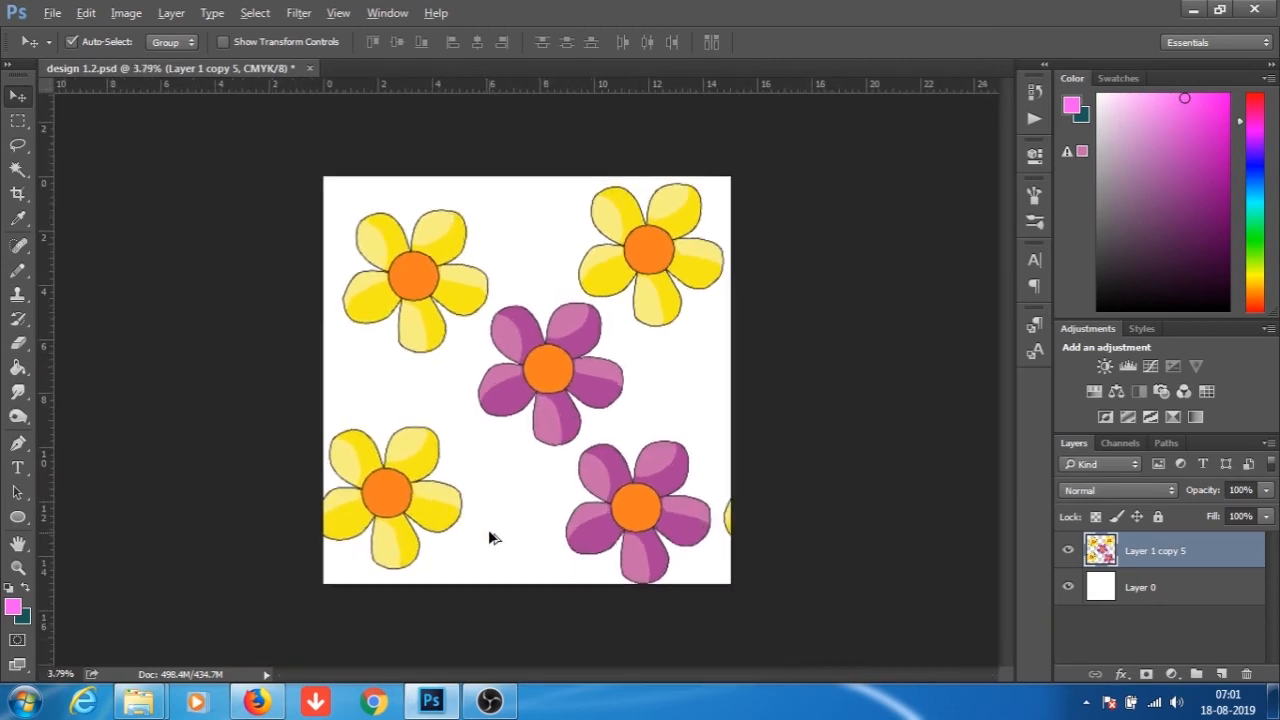
scroll(489, 532, up, 4)
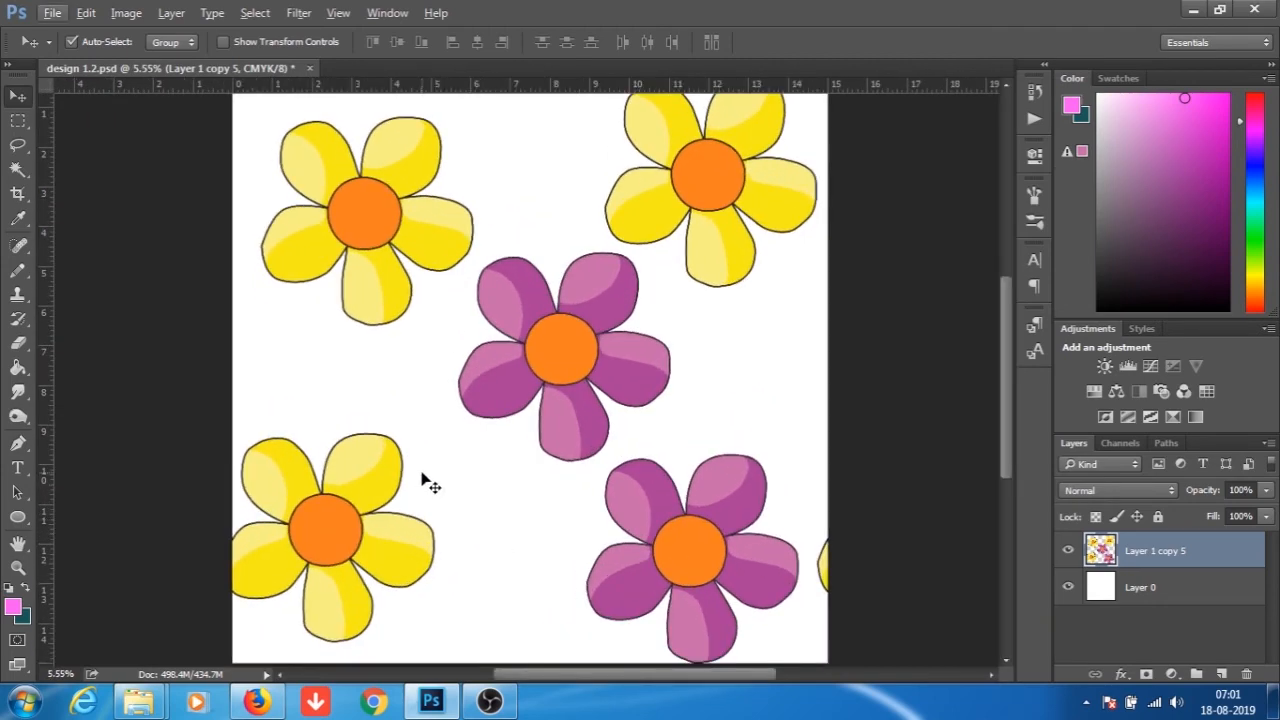
scroll(526, 491, up, 1)
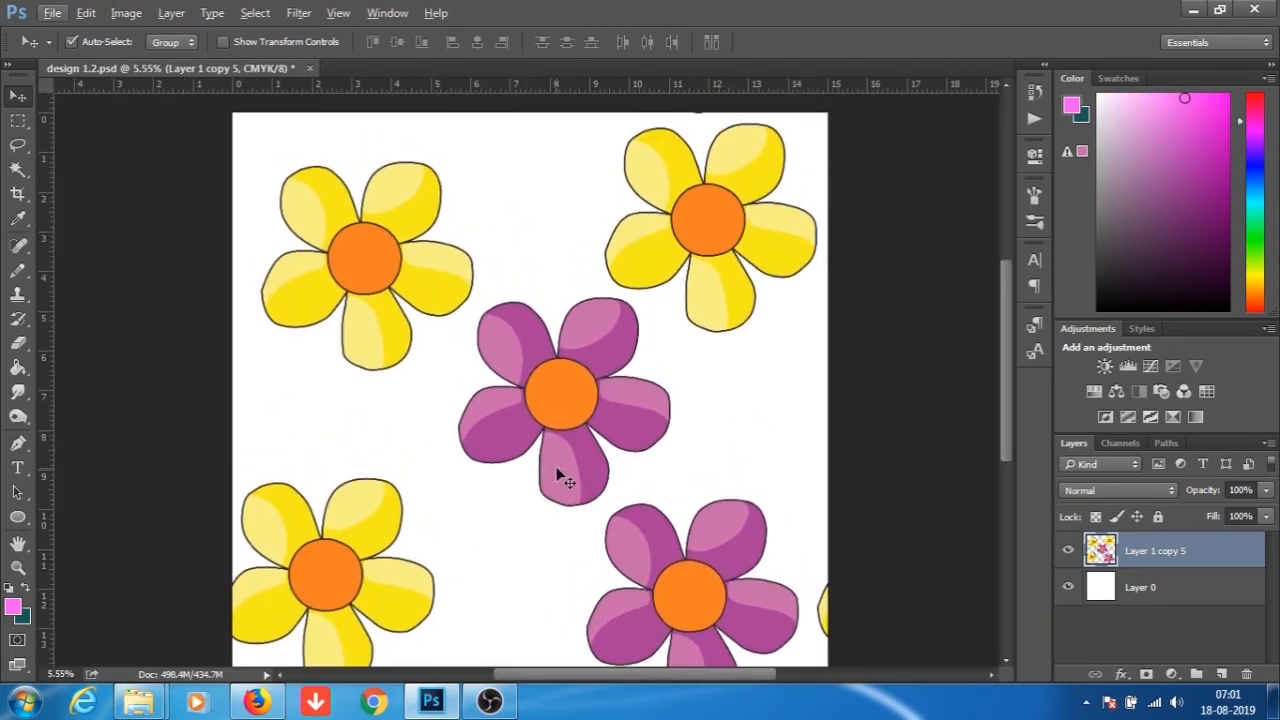
click(18, 144)
mouse_move(304, 155)
mouse_down()
mouse_move(249, 186)
mouse_move(246, 294)
mouse_move(288, 384)
mouse_move(337, 409)
mouse_move(390, 389)
mouse_move(487, 284)
mouse_move(485, 195)
mouse_move(450, 154)
mouse_move(286, 162)
mouse_up()
drag(365, 240, 337, 243)
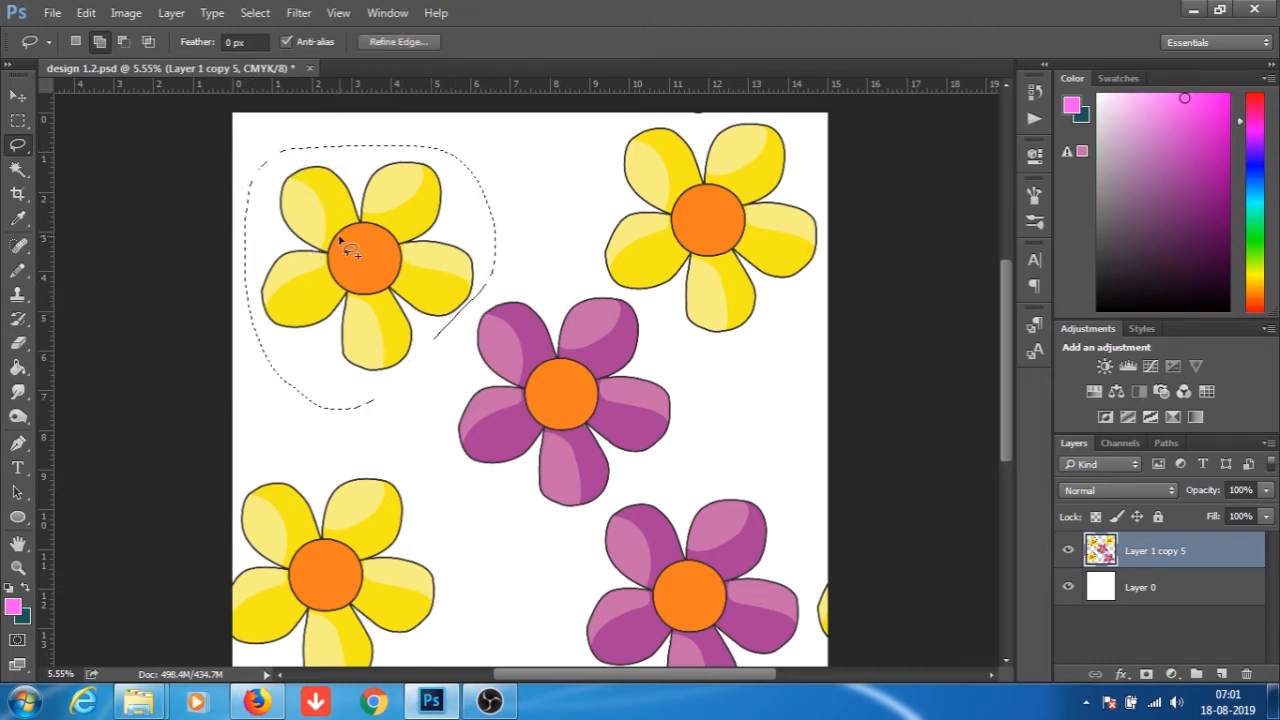
click(17, 95)
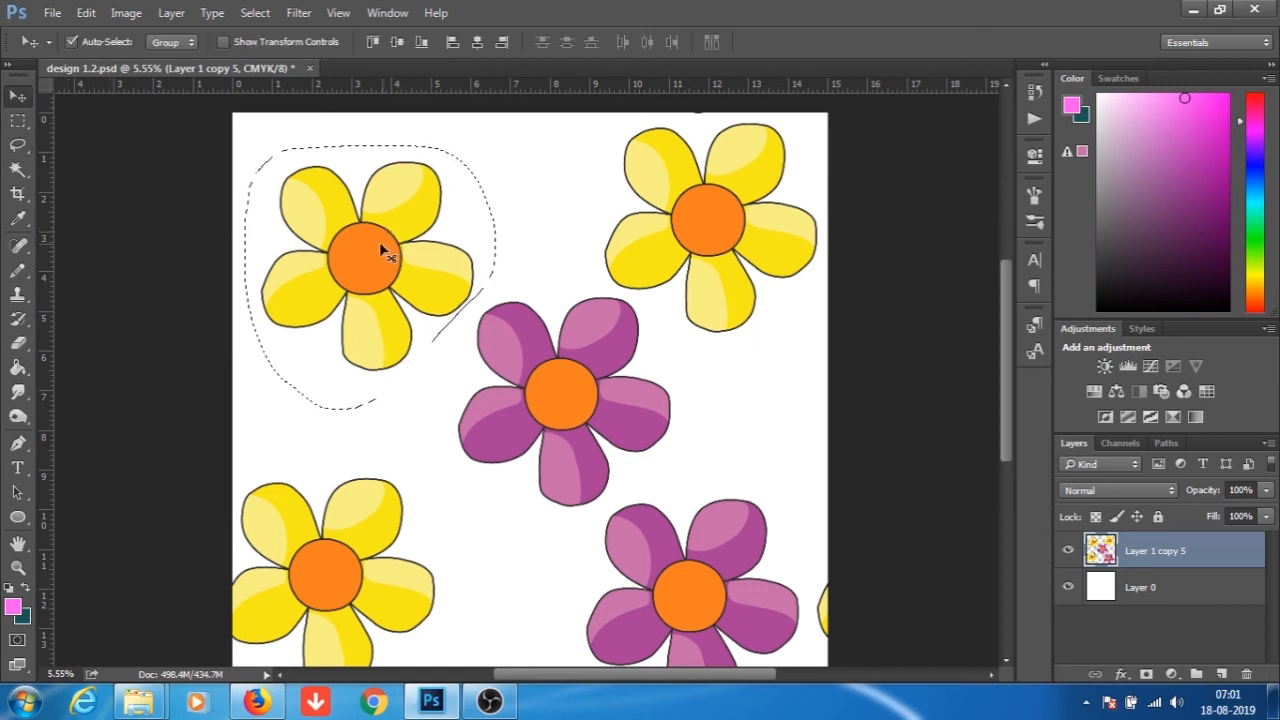
drag(375, 257, 364, 267)
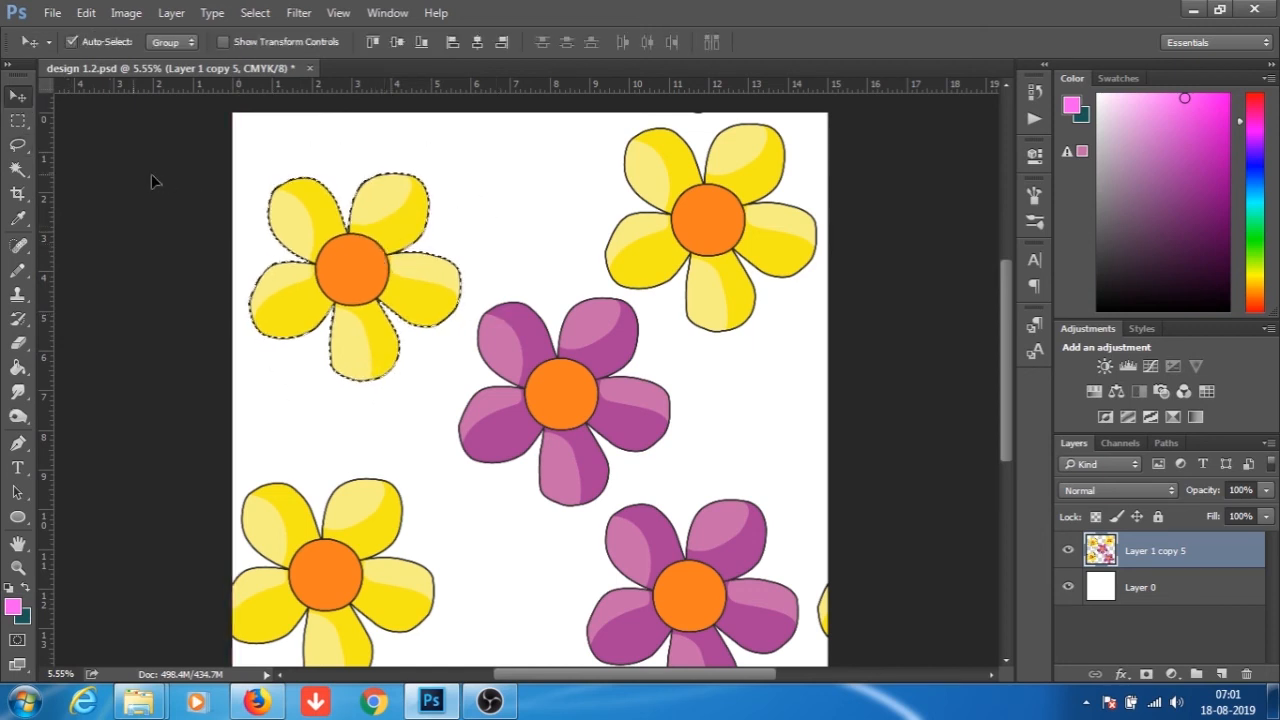
click(17, 145)
mouse_move(654, 119)
mouse_down()
mouse_move(579, 161)
mouse_move(568, 211)
mouse_move(604, 277)
mouse_move(666, 322)
mouse_up()
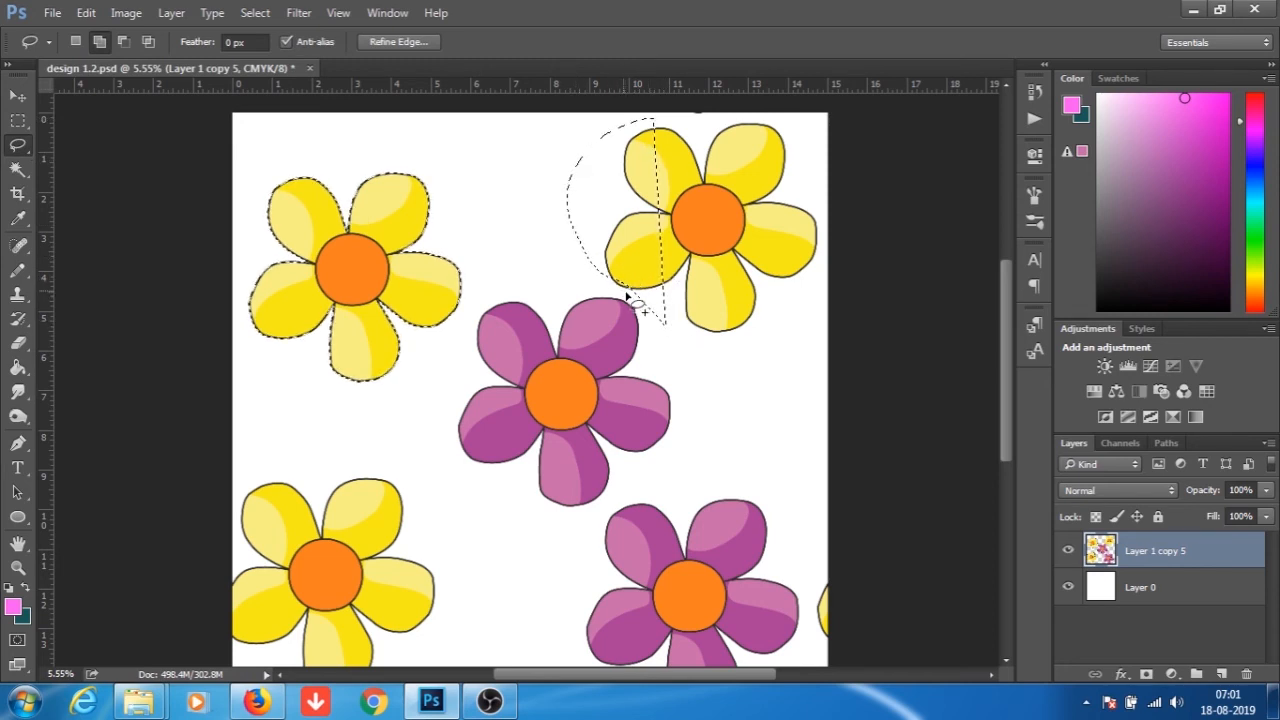
key(ctrl+d)
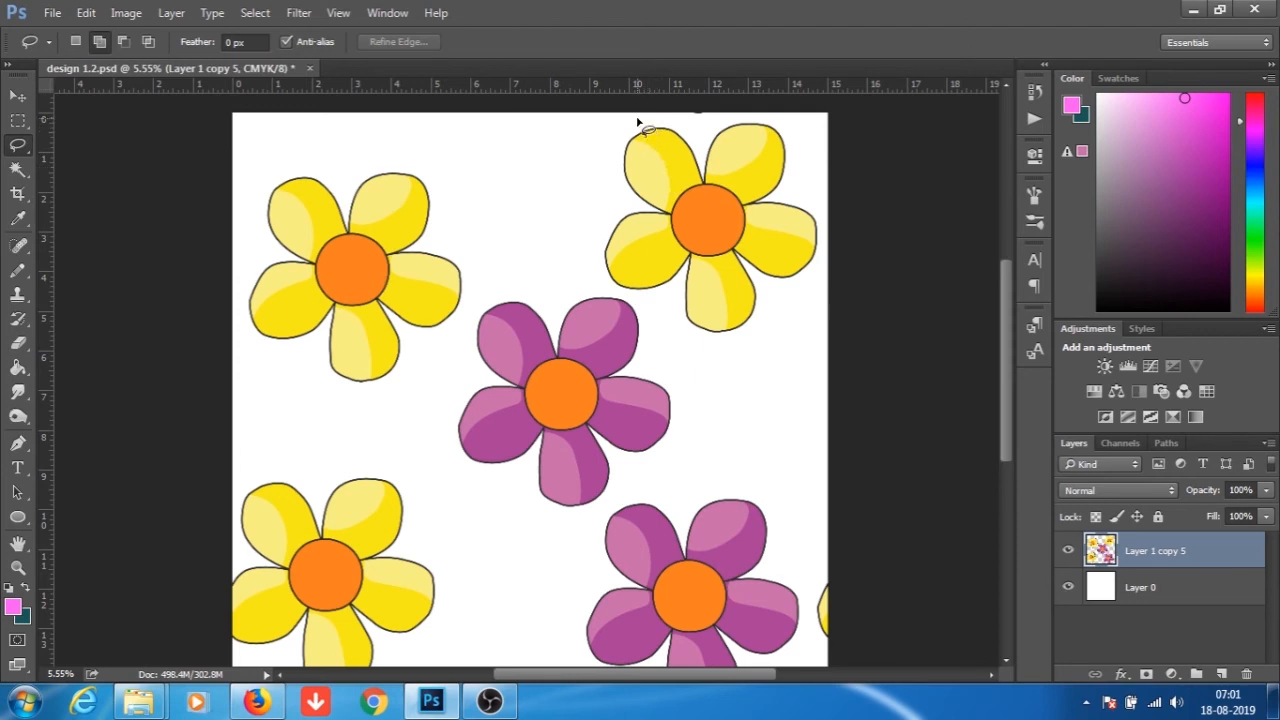
Lasso the upper-right yellow flower and subtract the dark outline sliver at the canvas's top edge from the selection.
mouse_move(637, 119)
mouse_down()
mouse_move(565, 172)
mouse_move(581, 266)
mouse_move(679, 334)
mouse_move(759, 353)
mouse_move(820, 307)
mouse_move(845, 197)
mouse_move(819, 126)
mouse_move(698, 114)
mouse_up()
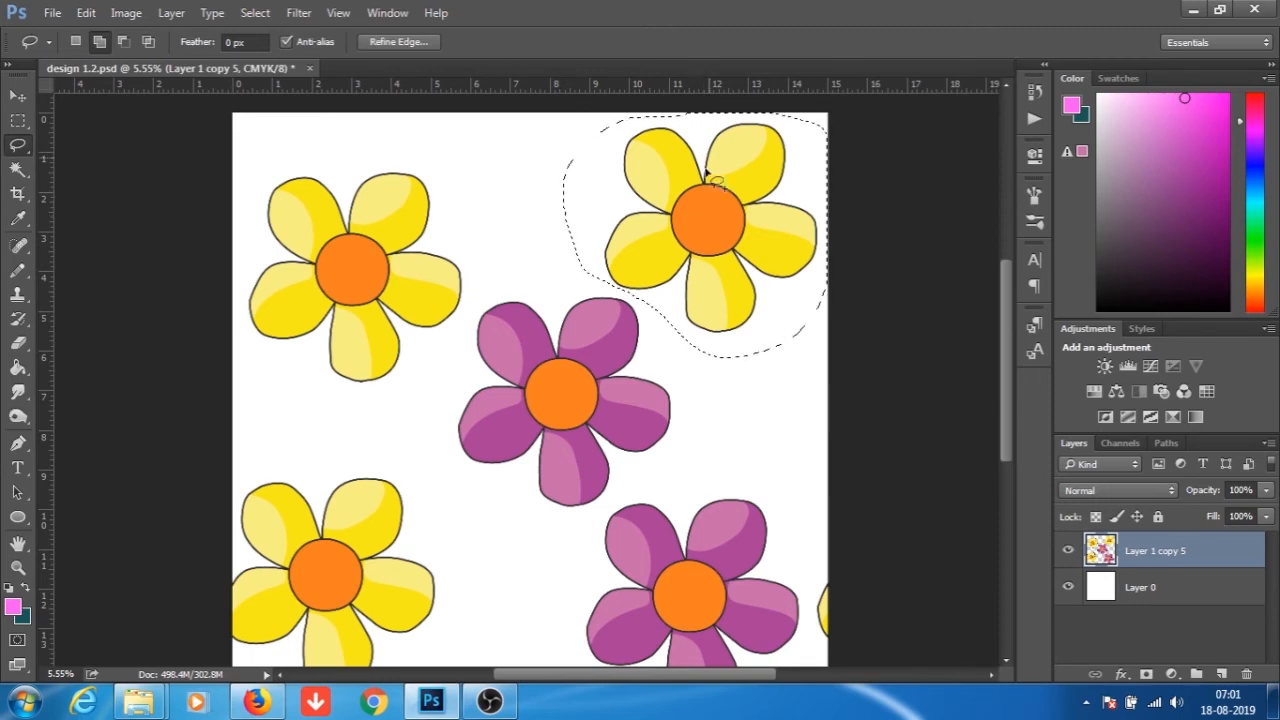
scroll(726, 137, up, 3)
scroll(728, 188, up, 5)
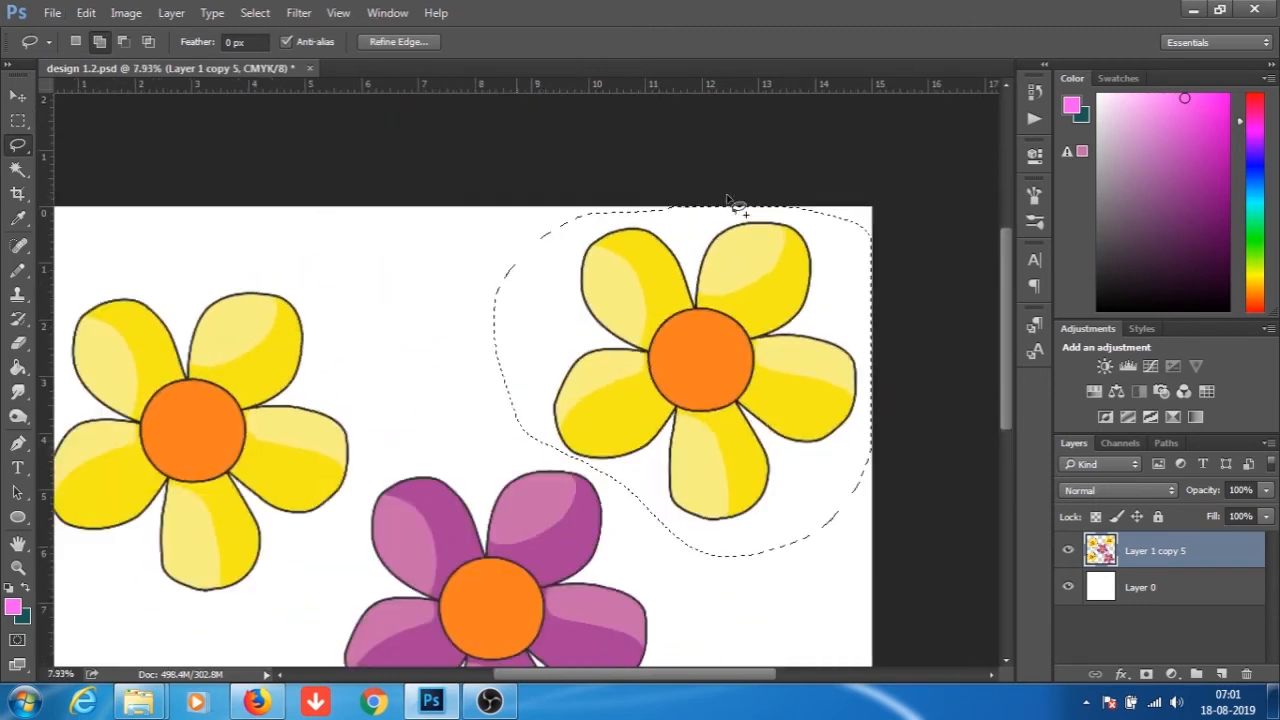
scroll(636, 233, up, 5)
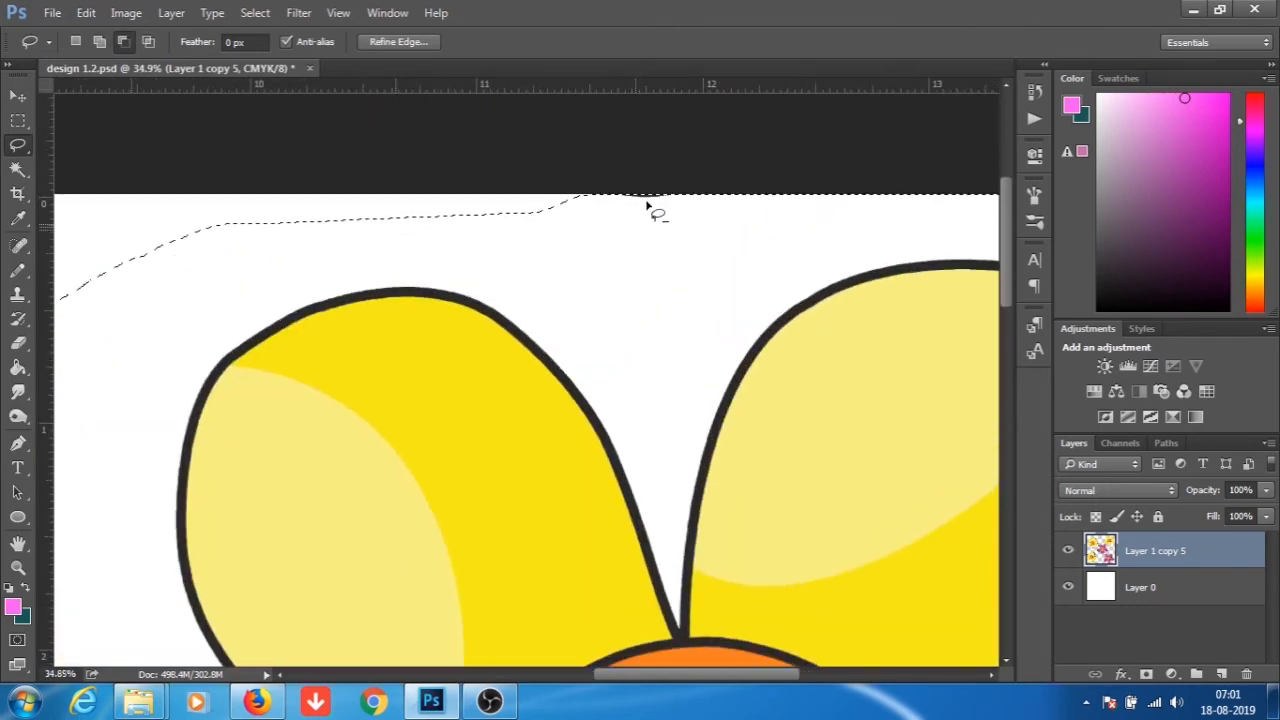
scroll(636, 206, down, 4)
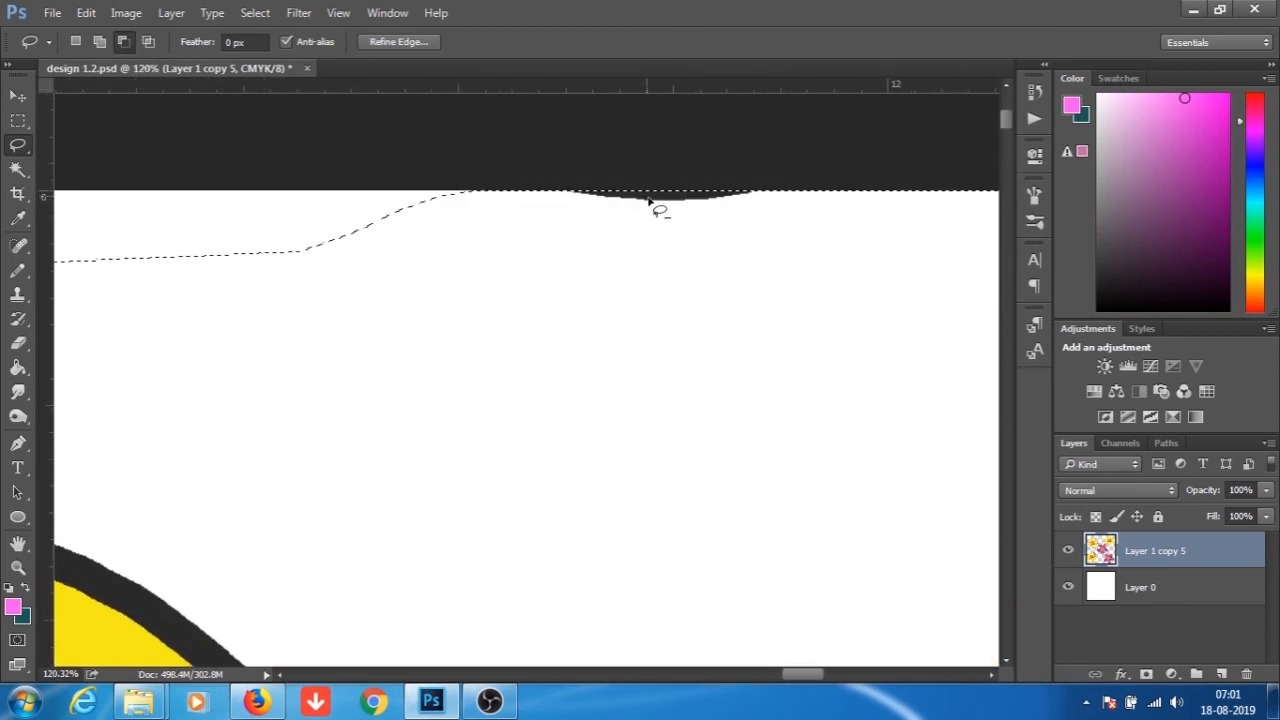
scroll(598, 270, down, 3)
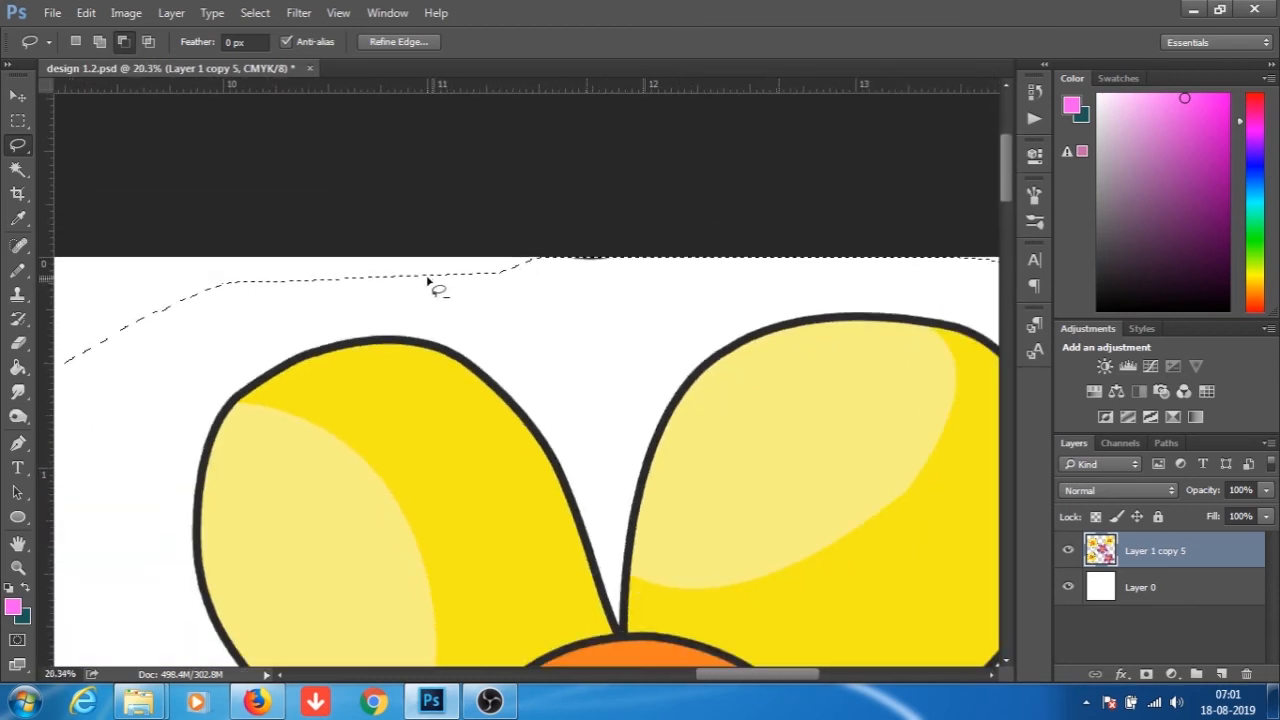
scroll(580, 277, up, 2)
key(shift)
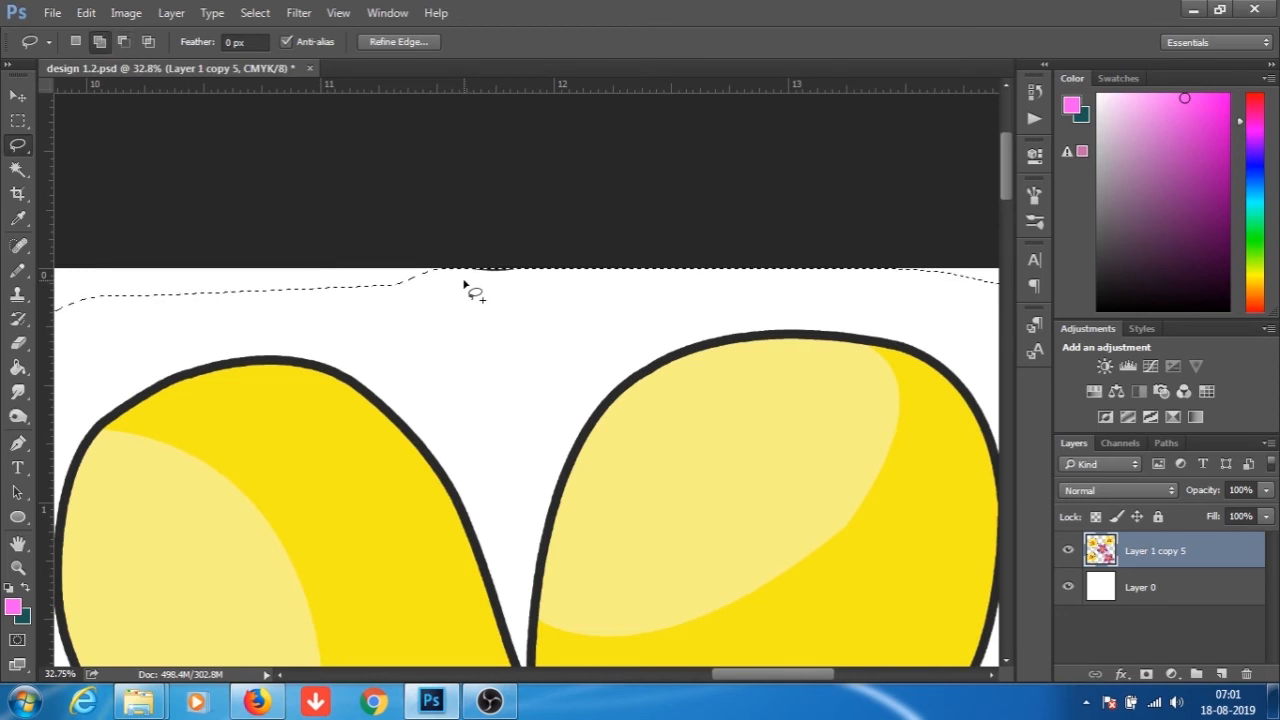
click(100, 42)
key(alt)
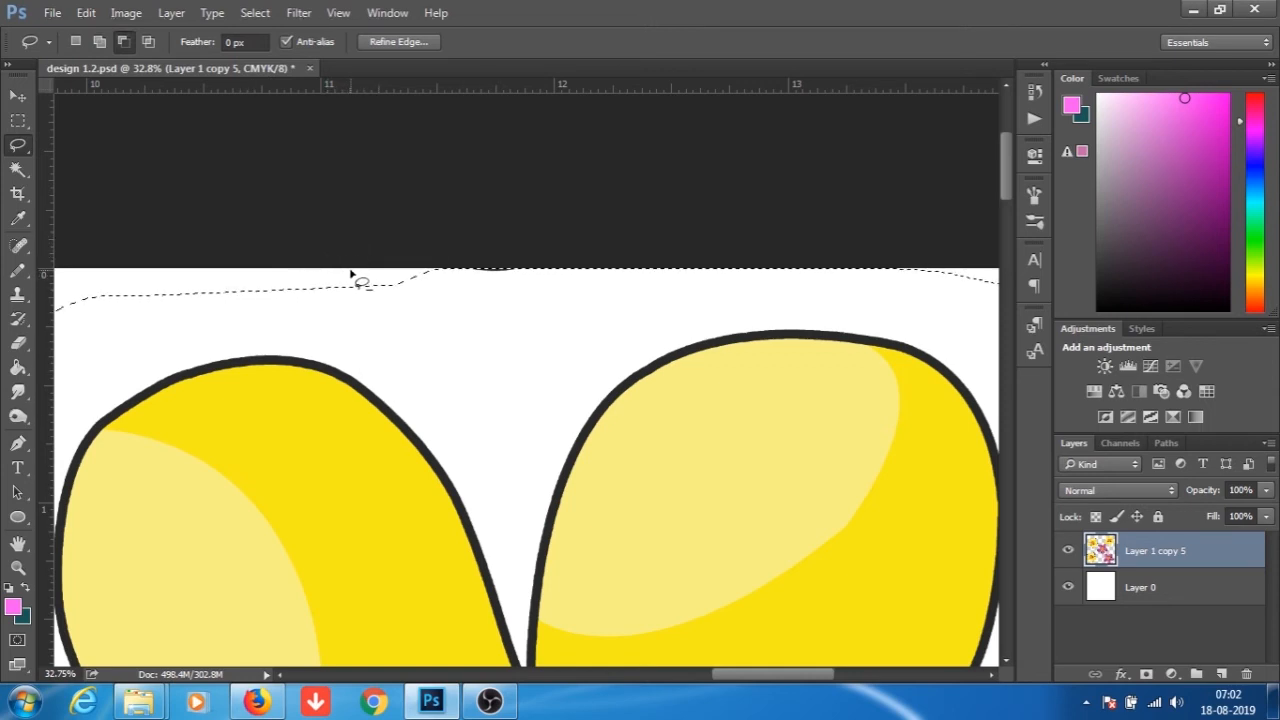
mouse_move(394, 320)
mouse_down()
mouse_move(533, 339)
mouse_move(754, 332)
mouse_move(904, 282)
mouse_move(914, 259)
mouse_move(593, 143)
mouse_move(317, 169)
mouse_move(300, 193)
mouse_move(360, 285)
mouse_up()
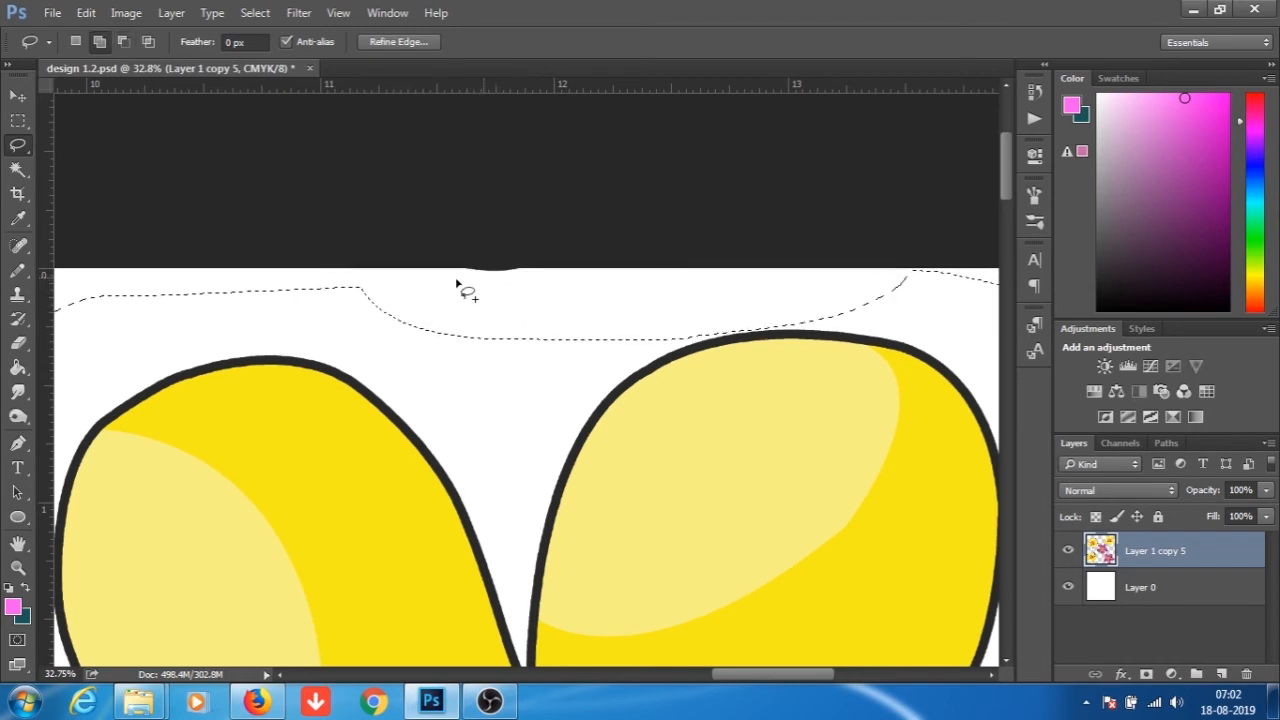
Move the selected upper-right yellow flower slightly left, away from the canvas's right edge.
scroll(520, 363, down, 4)
scroll(614, 457, down, 4)
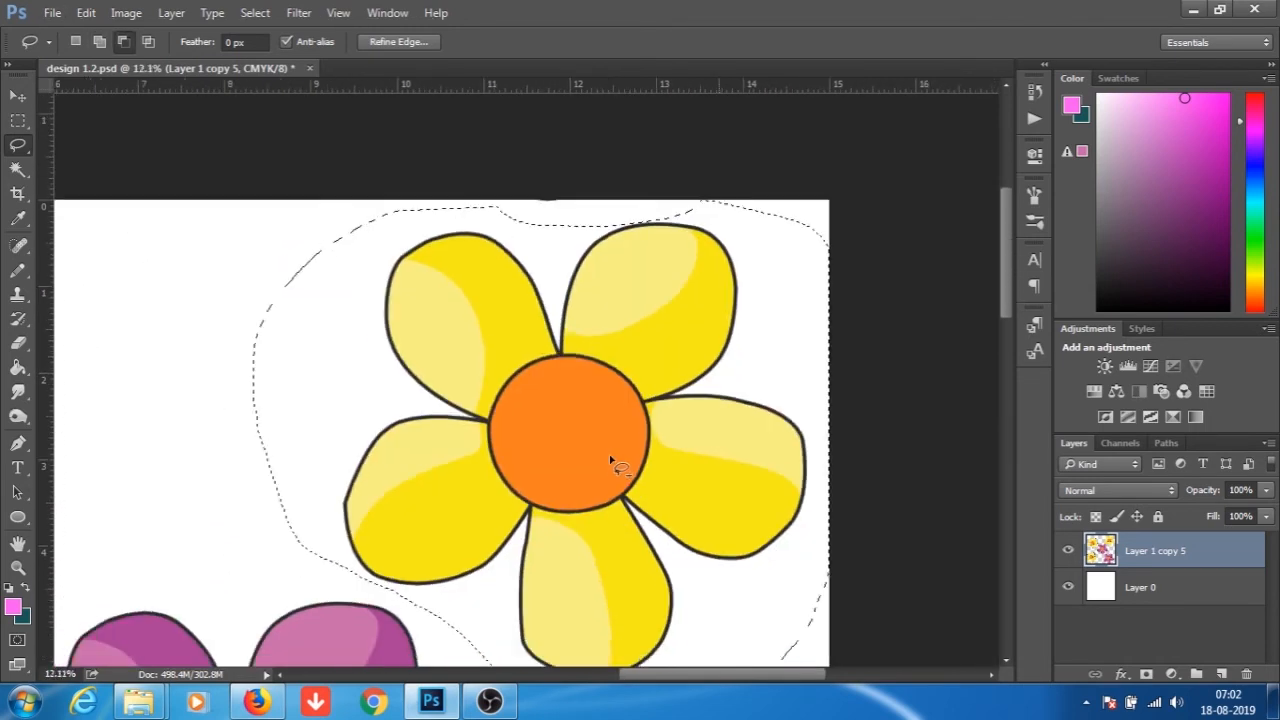
click(17, 95)
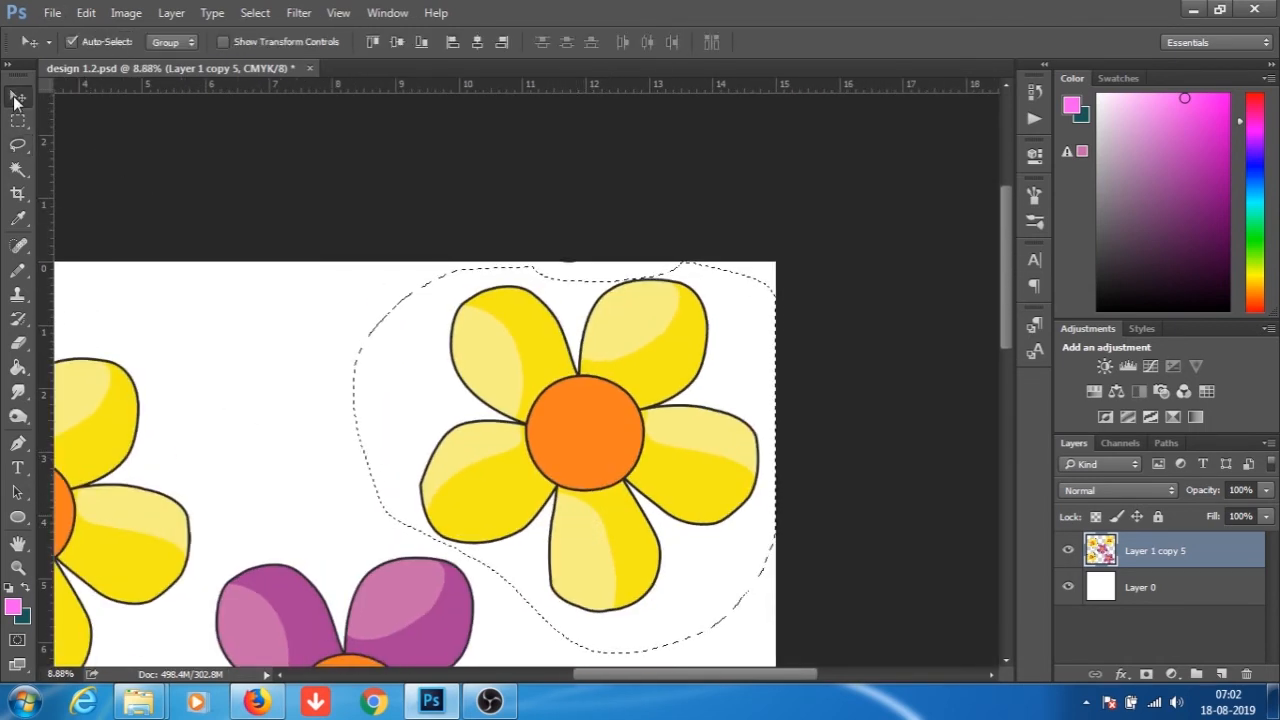
drag(586, 441, 568, 448)
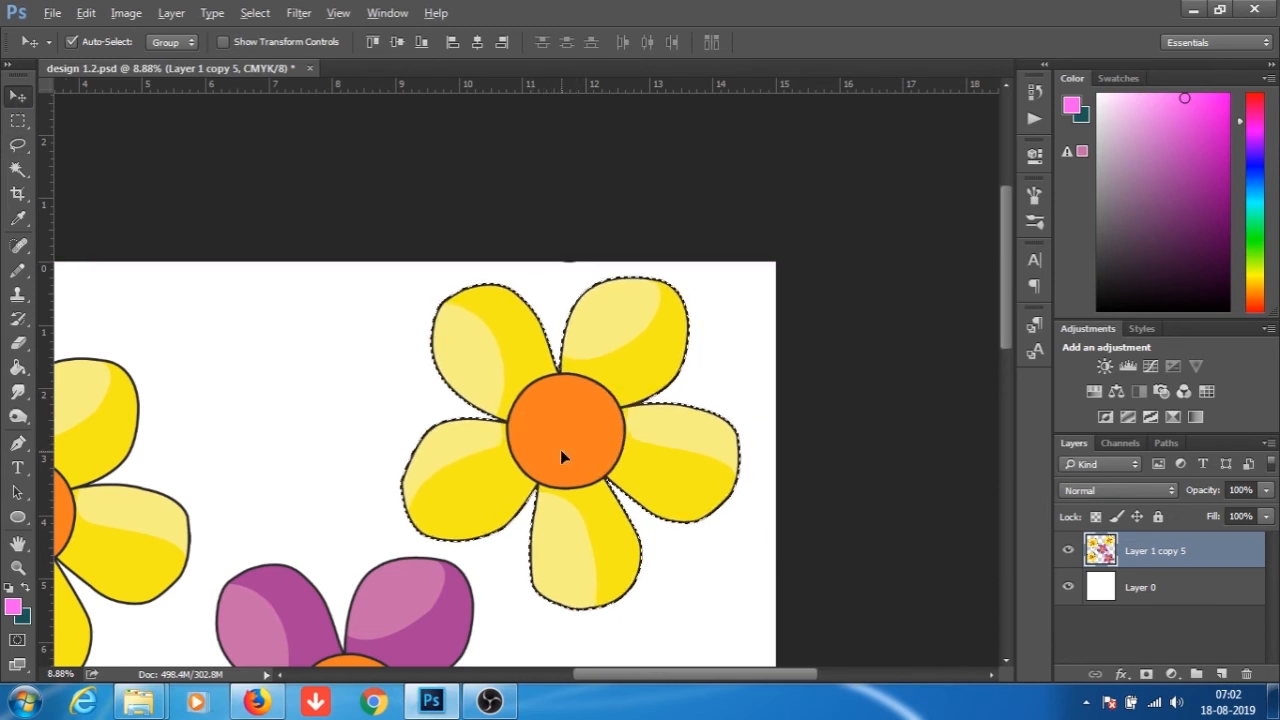
scroll(566, 452, down, 3)
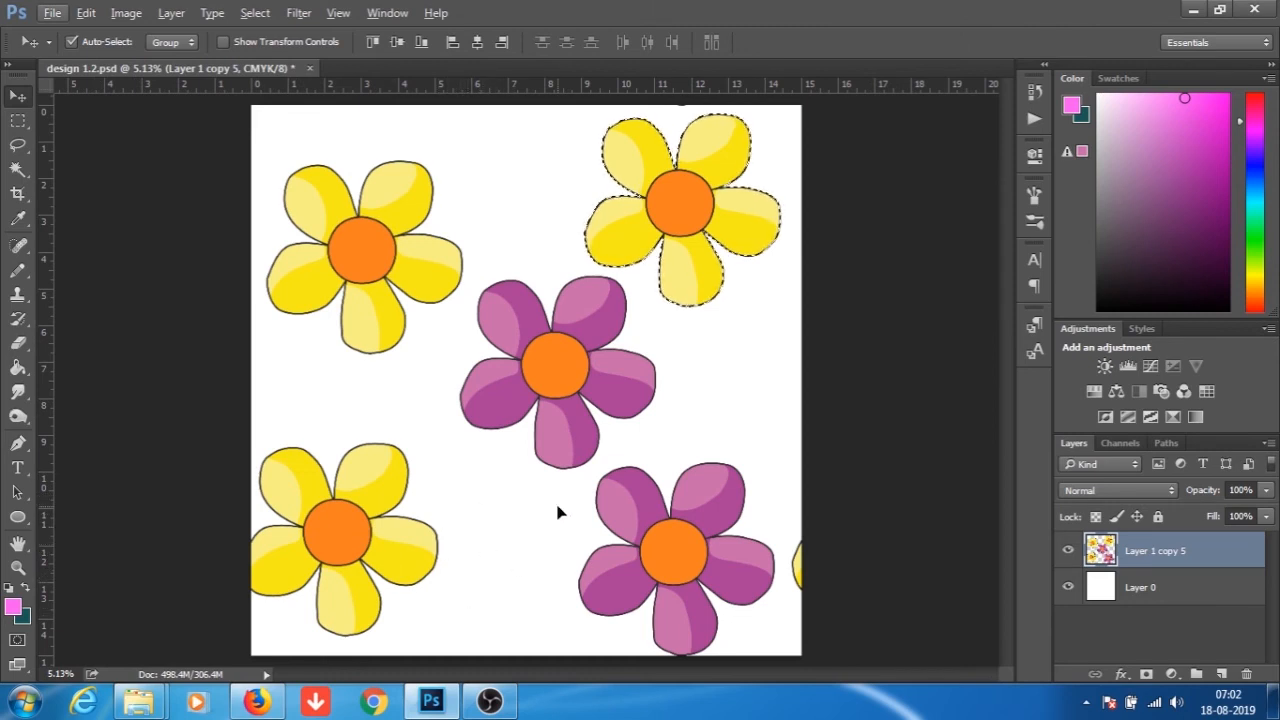
Offset the flower layer by 300 pixels horizontally and -1300 pixels vertically with wrap-around.
click(298, 13)
mouse_move(410, 362)
click(572, 432)
text(0)
double_click(966, 184)
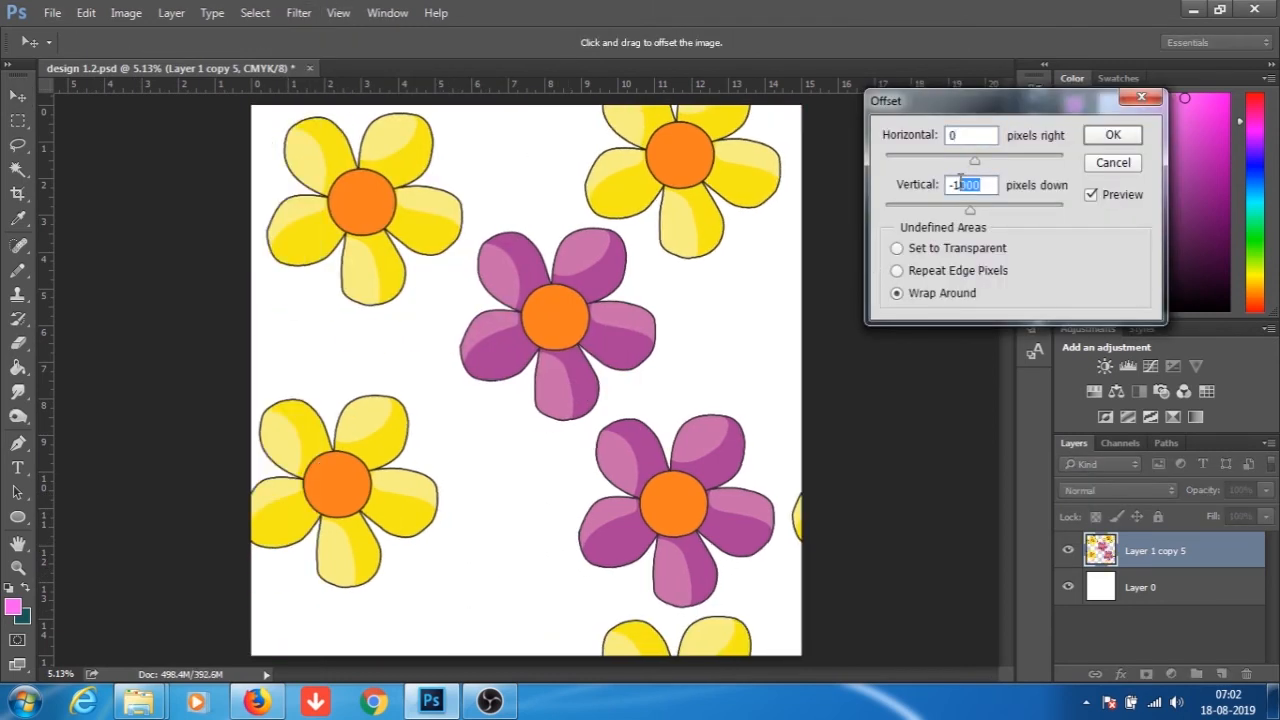
text(1300)
double_click(972, 136)
text(200)
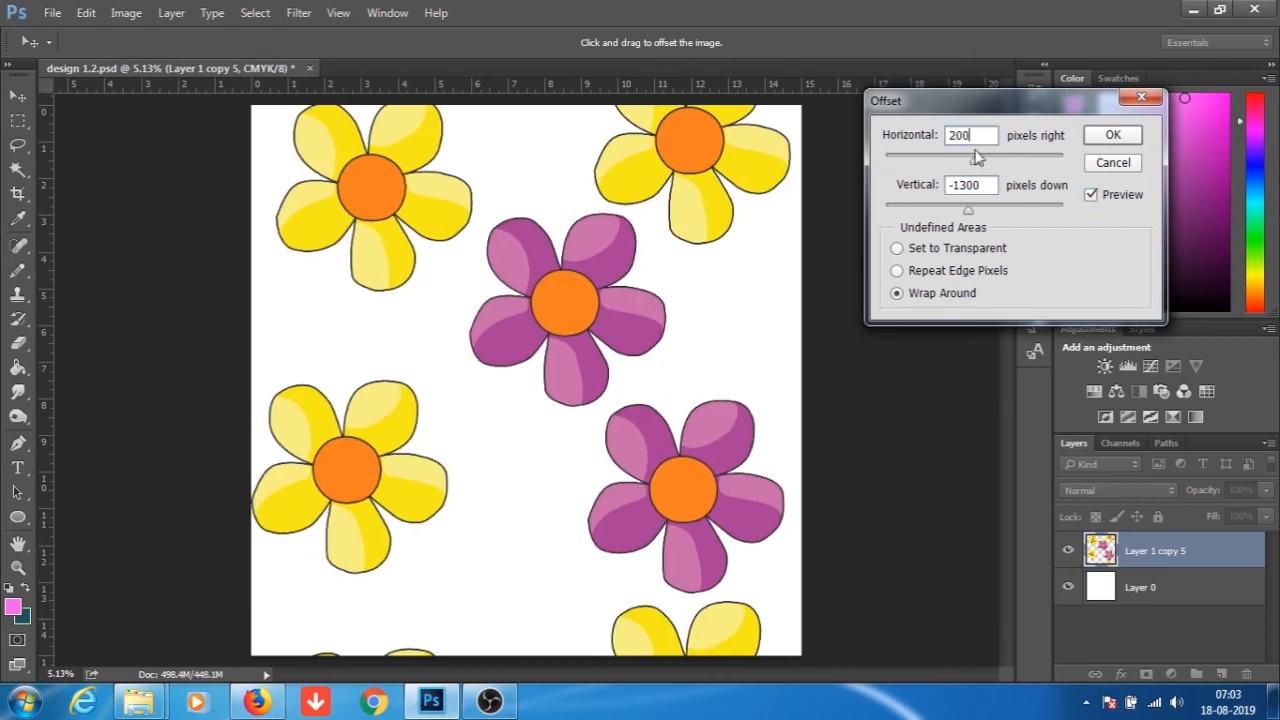
key(BackSpace)
key(BackSpace)
key(BackSpace)
text(300)
key(Return)
Lasso the lower-left yellow flower and move it right and slightly down, clear of the canvas's left edge.
key(l)
mouse_move(337, 312)
mouse_down()
mouse_move(154, 566)
mouse_move(340, 314)
mouse_up()
key(v)
mouse_move(360, 471)
mouse_down()
mouse_move(391, 481)
mouse_move(391, 497)
mouse_move(406, 490)
mouse_up()
Lasso the centre purple flower, move it slightly down and left, and deselect it.
key(l)
mouse_move(534, 204)
mouse_down()
mouse_move(505, 412)
mouse_move(716, 327)
mouse_move(612, 342)
mouse_move(580, 420)
mouse_up()
key(v)
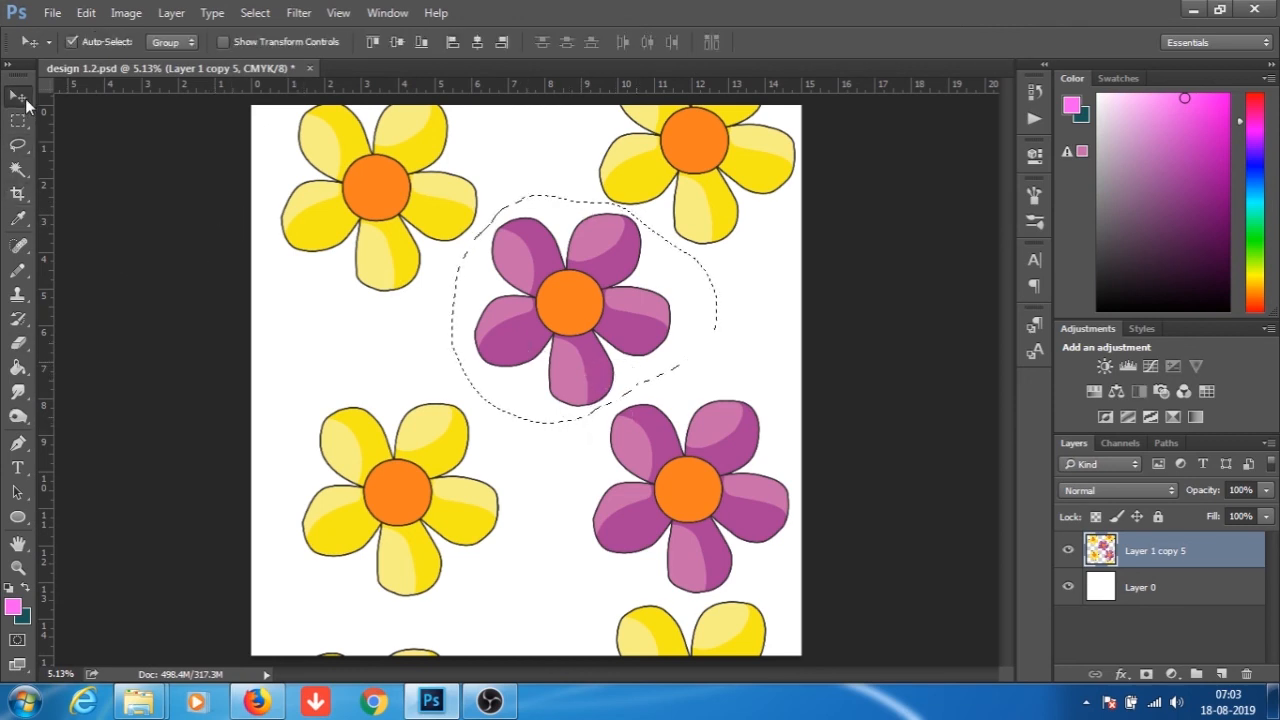
drag(575, 316, 565, 330)
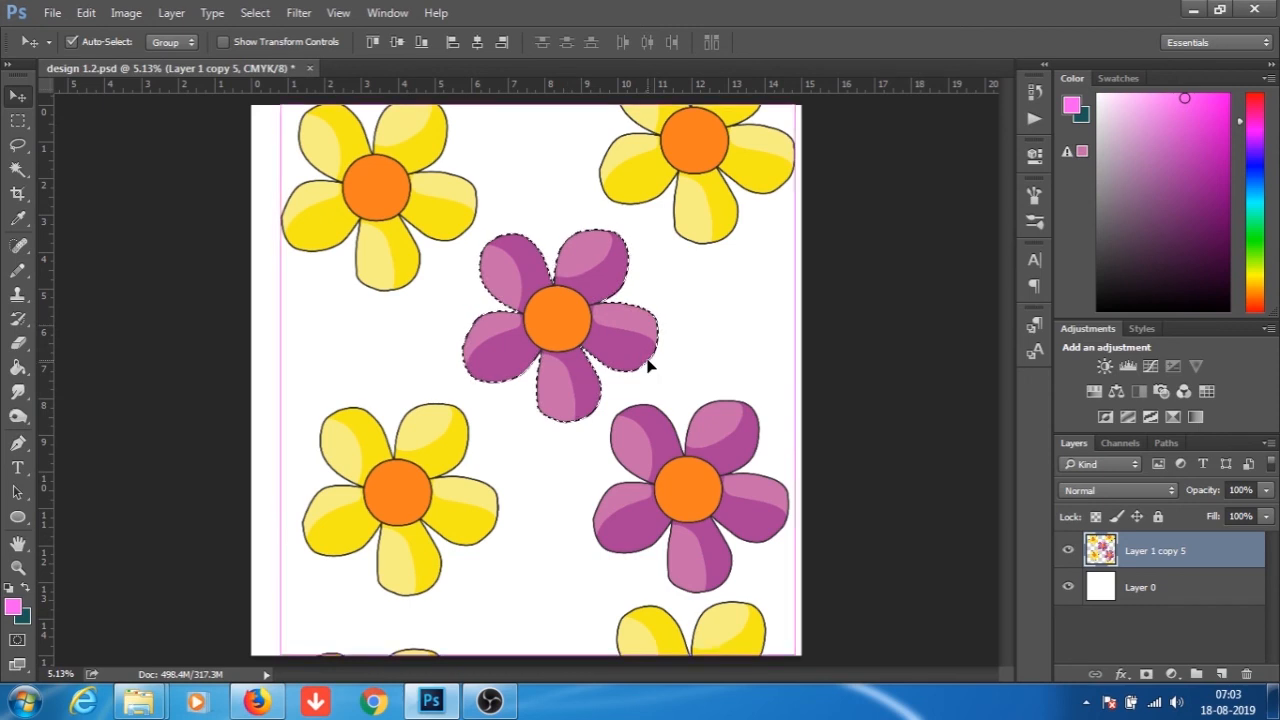
key(ctrl+d)
Save the document as a new Photoshop file named "flower pattern" in the design folder, with maximized compatibility.
scroll(463, 412, down, 3)
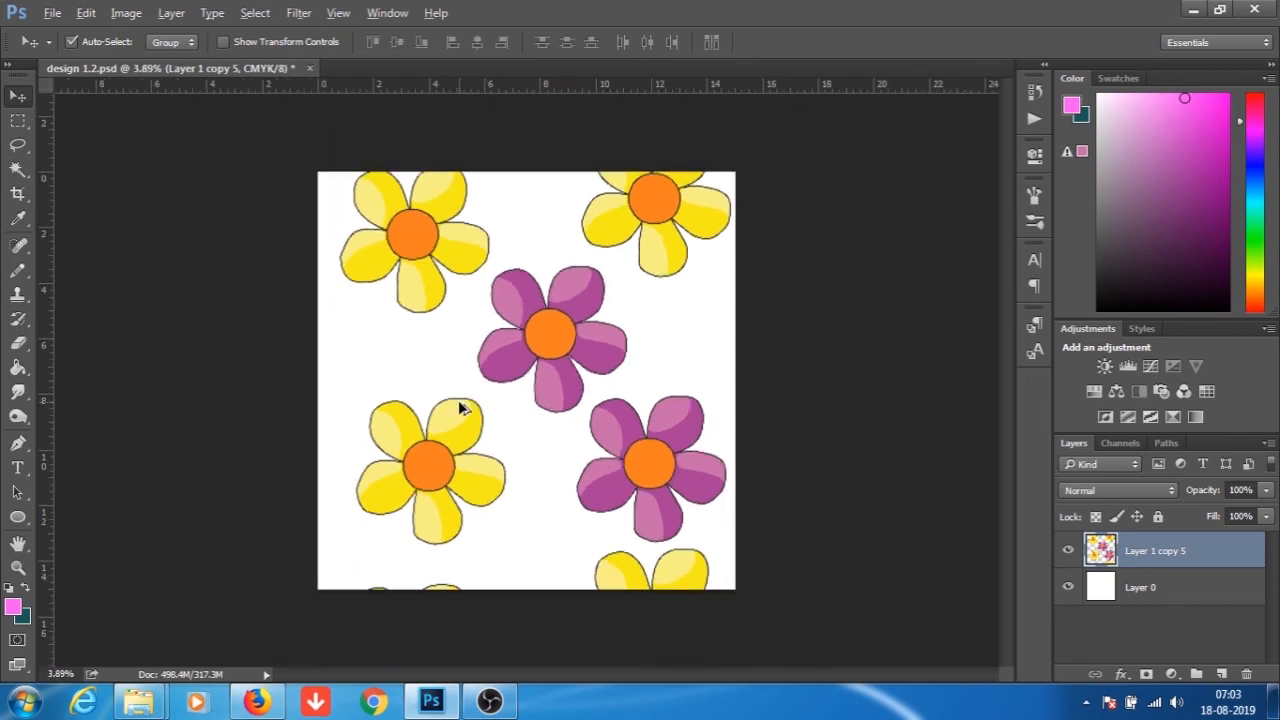
scroll(463, 408, up, 1)
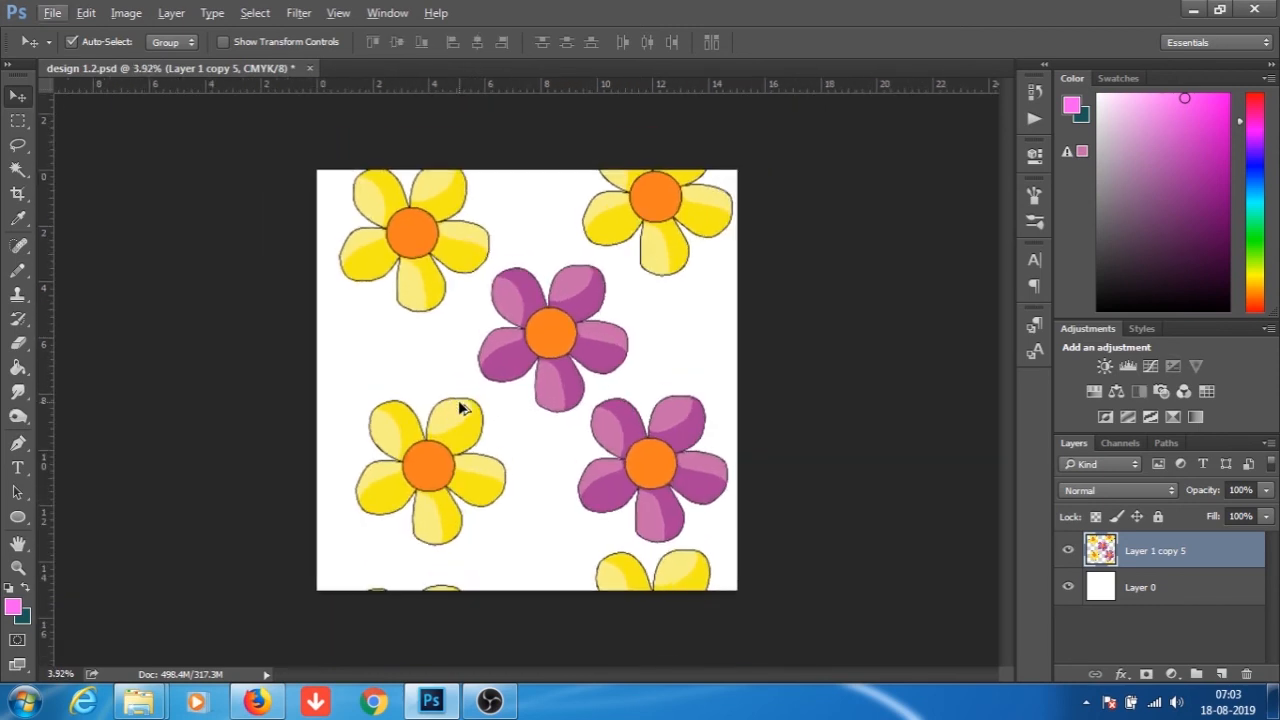
scroll(463, 412, down, 1)
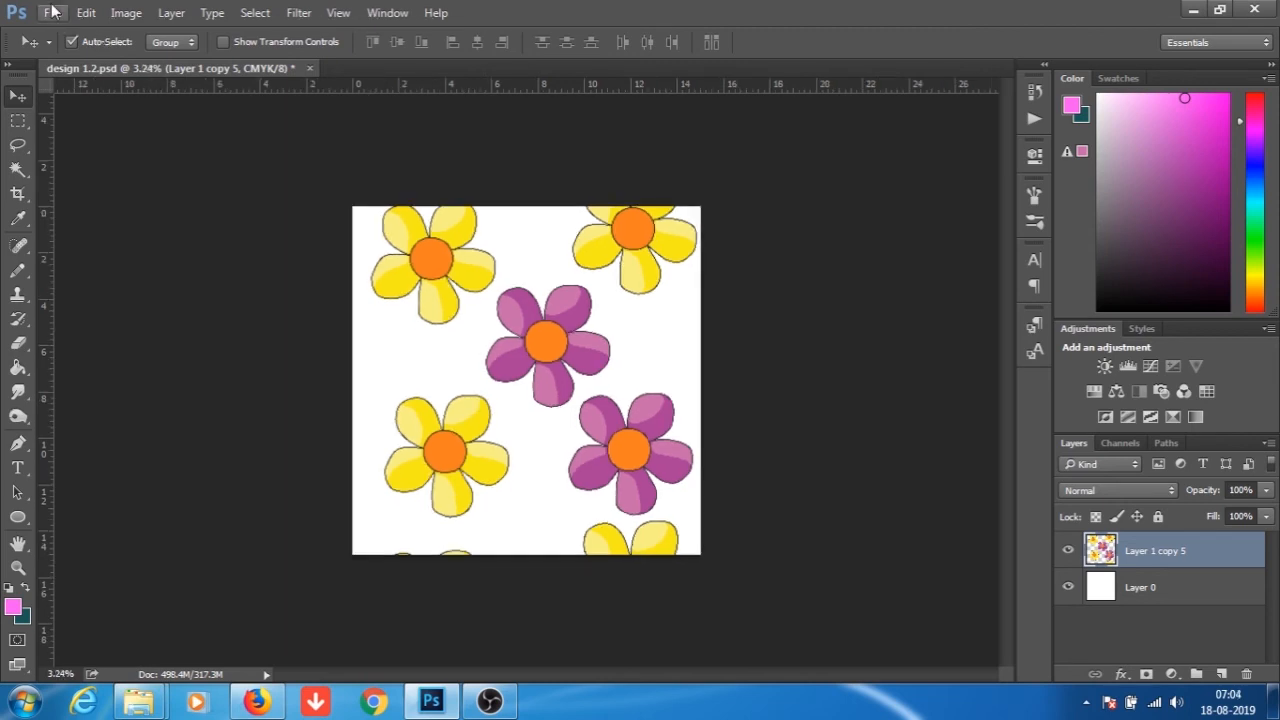
key(alt+f)
click(93, 221)
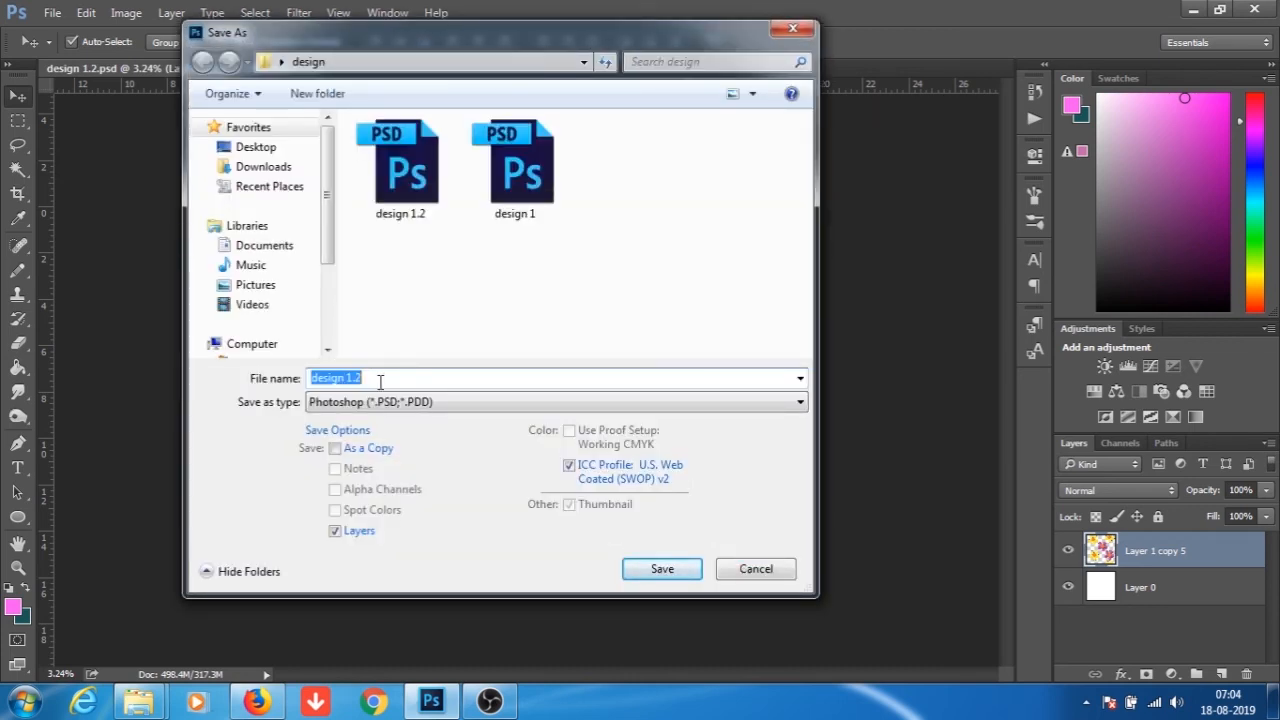
text(fl)
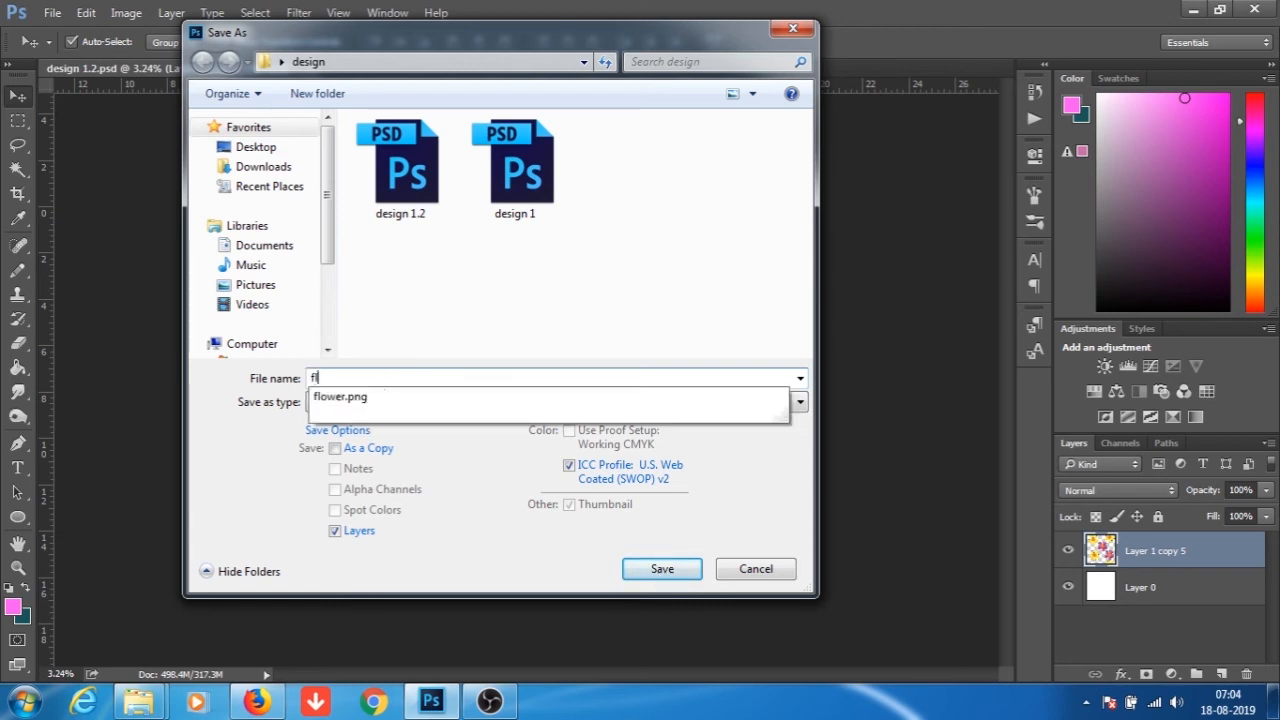
text(ower)
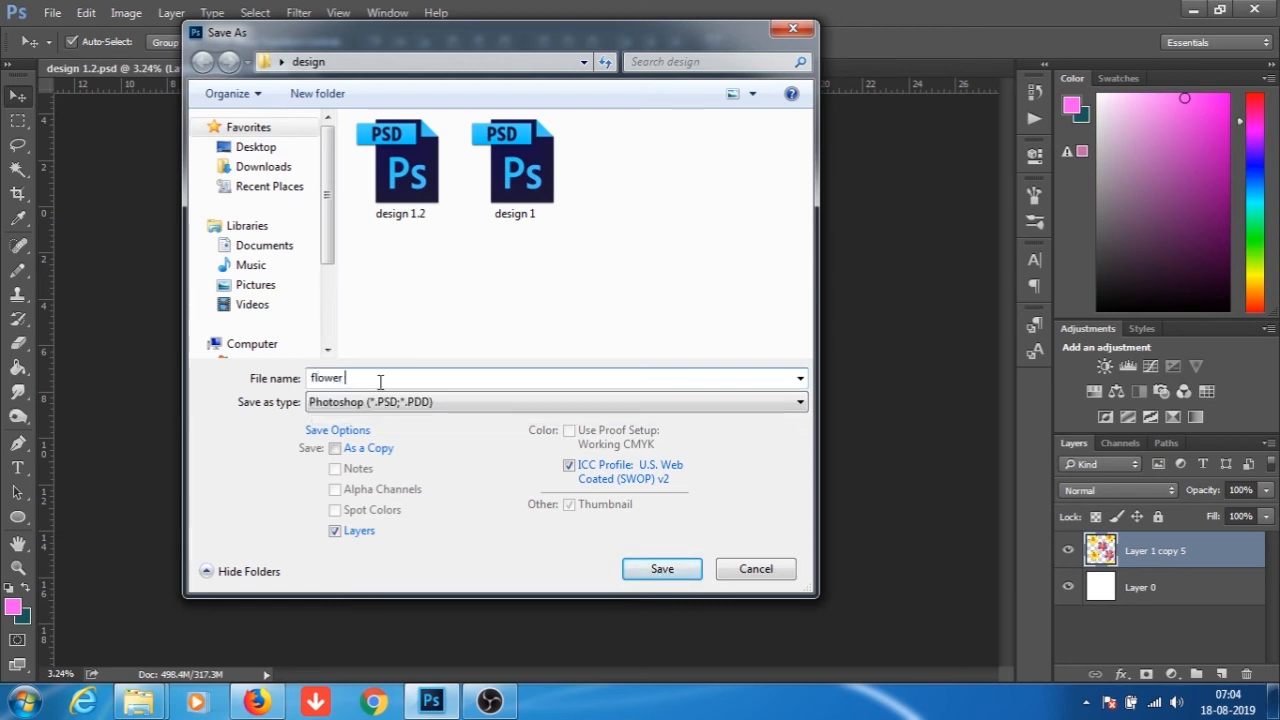
text( pattern)
click(662, 569)
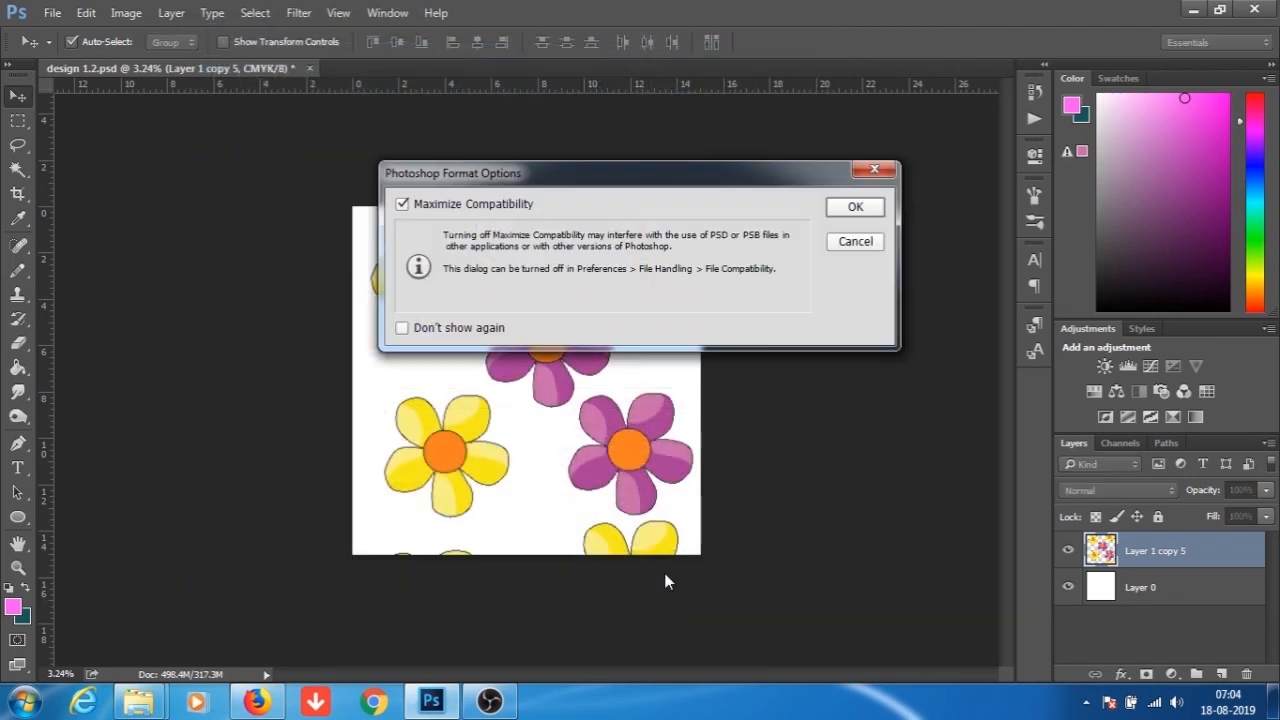
click(853, 206)
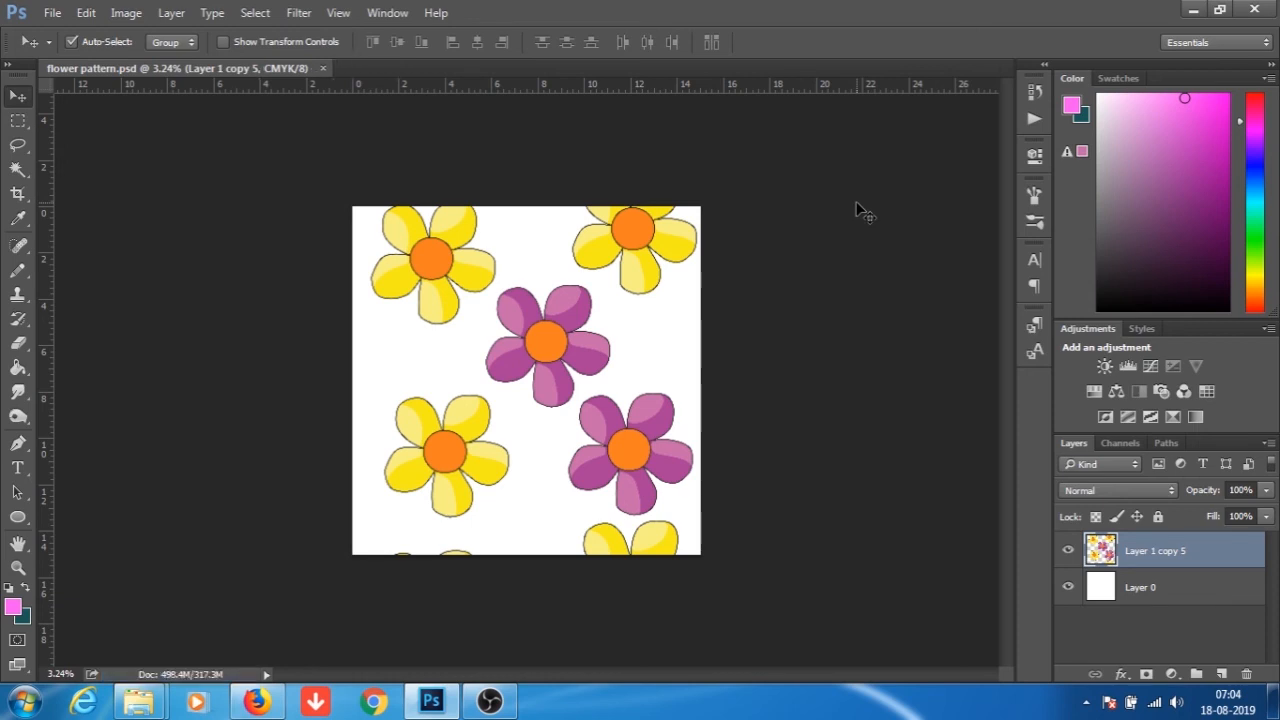
scroll(460, 312, down, 2)
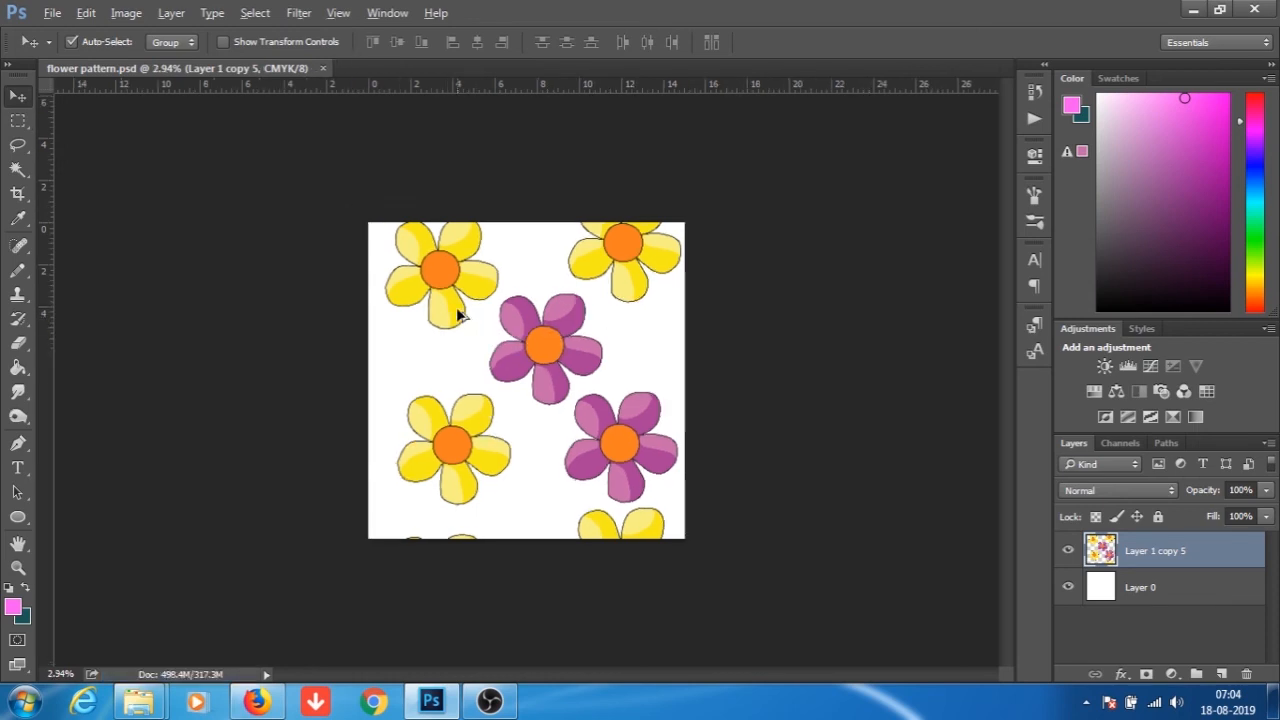
scroll(487, 345, up, 3)
scroll(487, 345, down, 2)
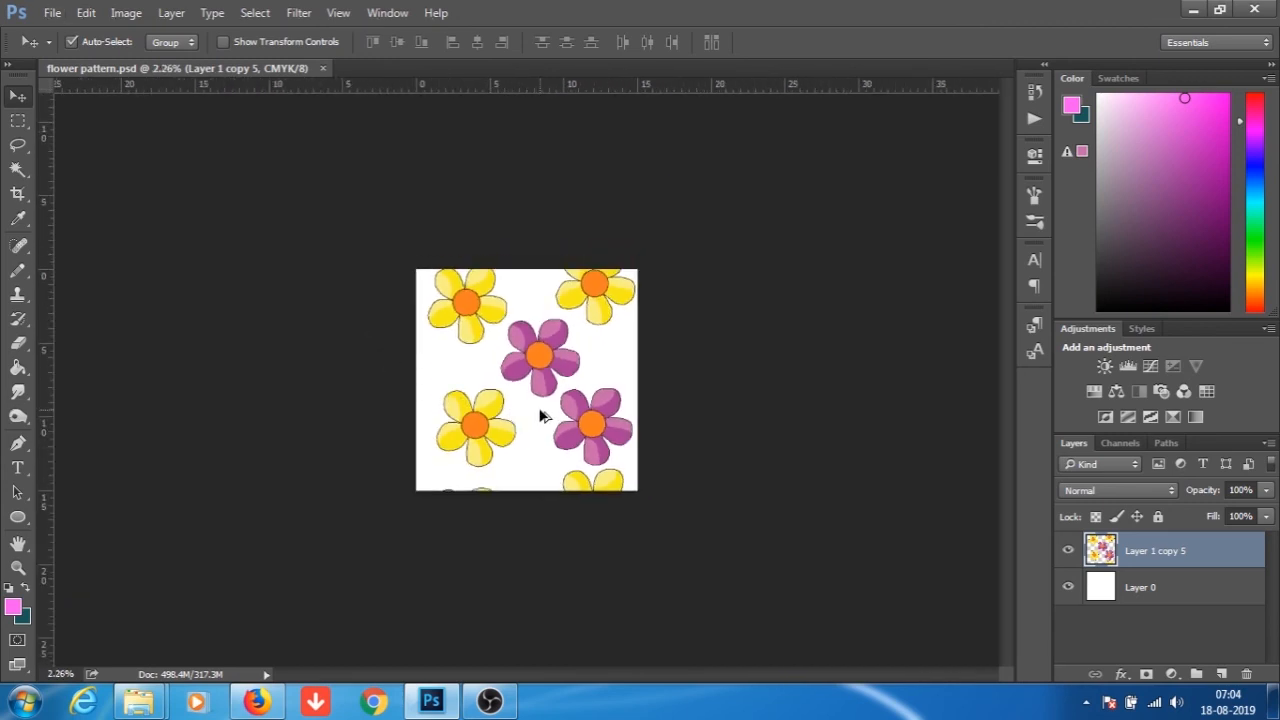
scroll(543, 414, up, 2)
scroll(470, 438, up, 1)
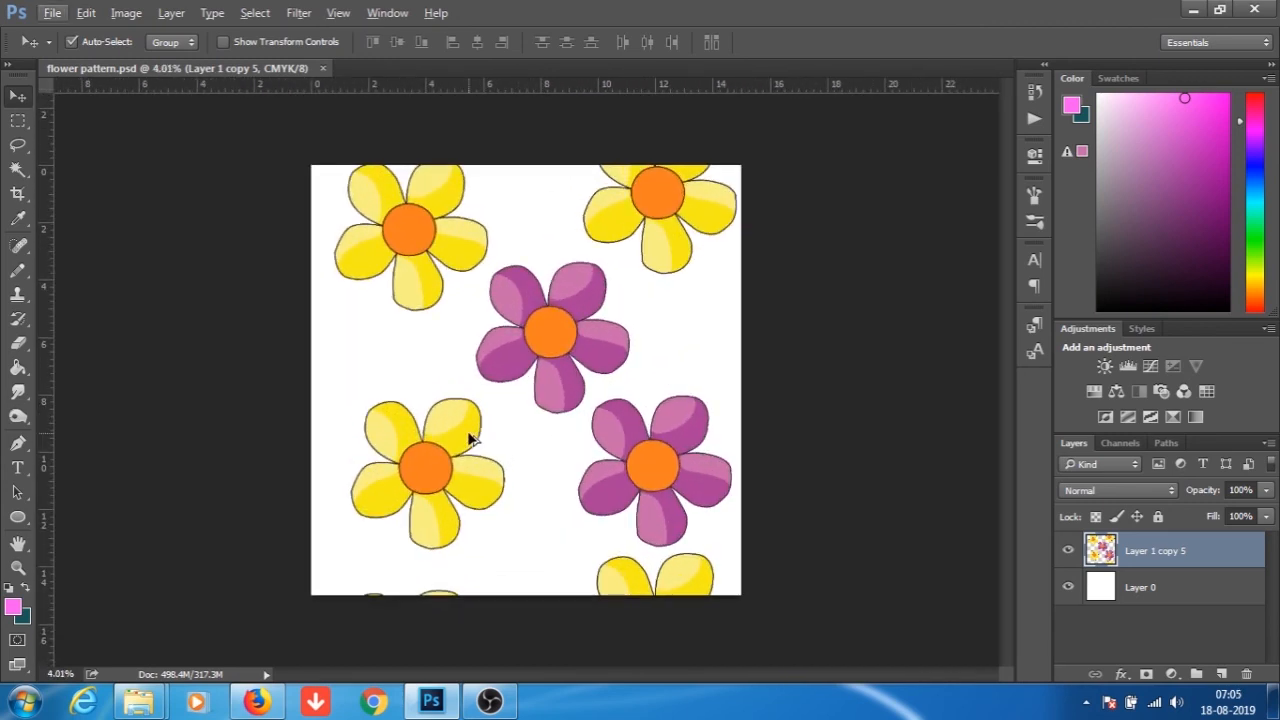
scroll(470, 440, down, 3)
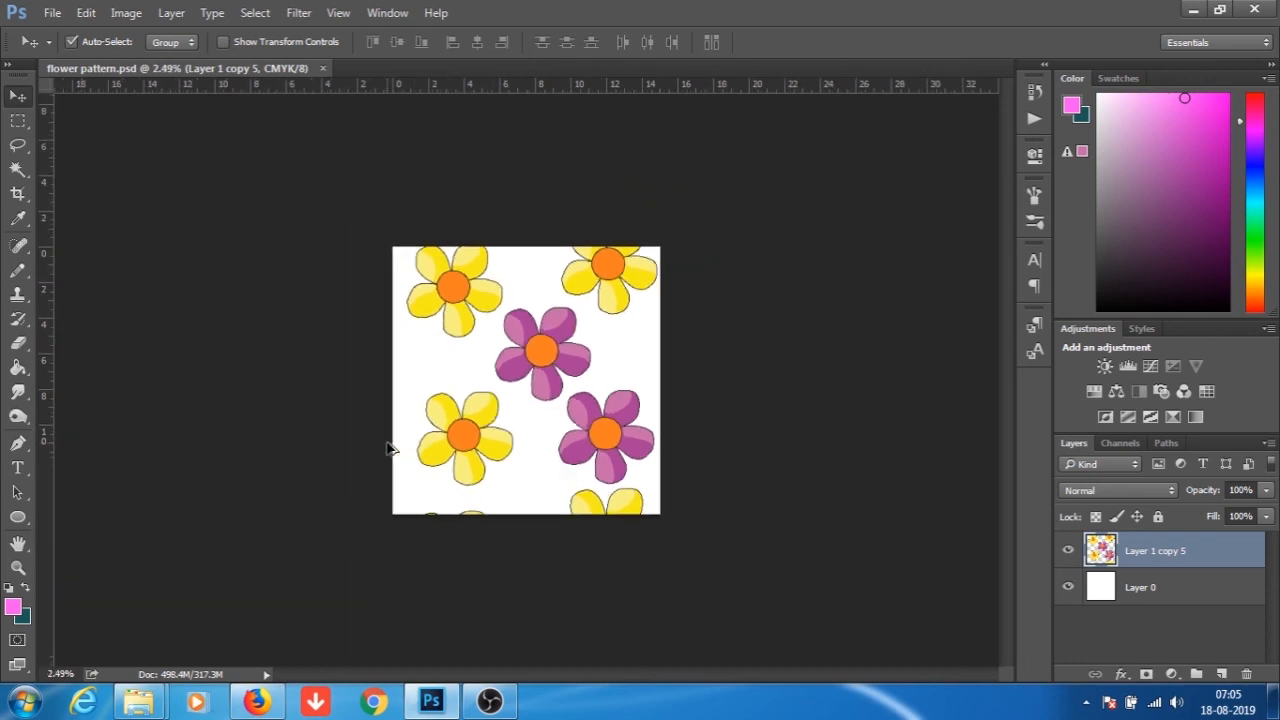
scroll(440, 470, up, 2)
Enlarge the canvas to 40 by 40 inches, anchored at the upper-left corner so the new area extends right and down.
click(127, 13)
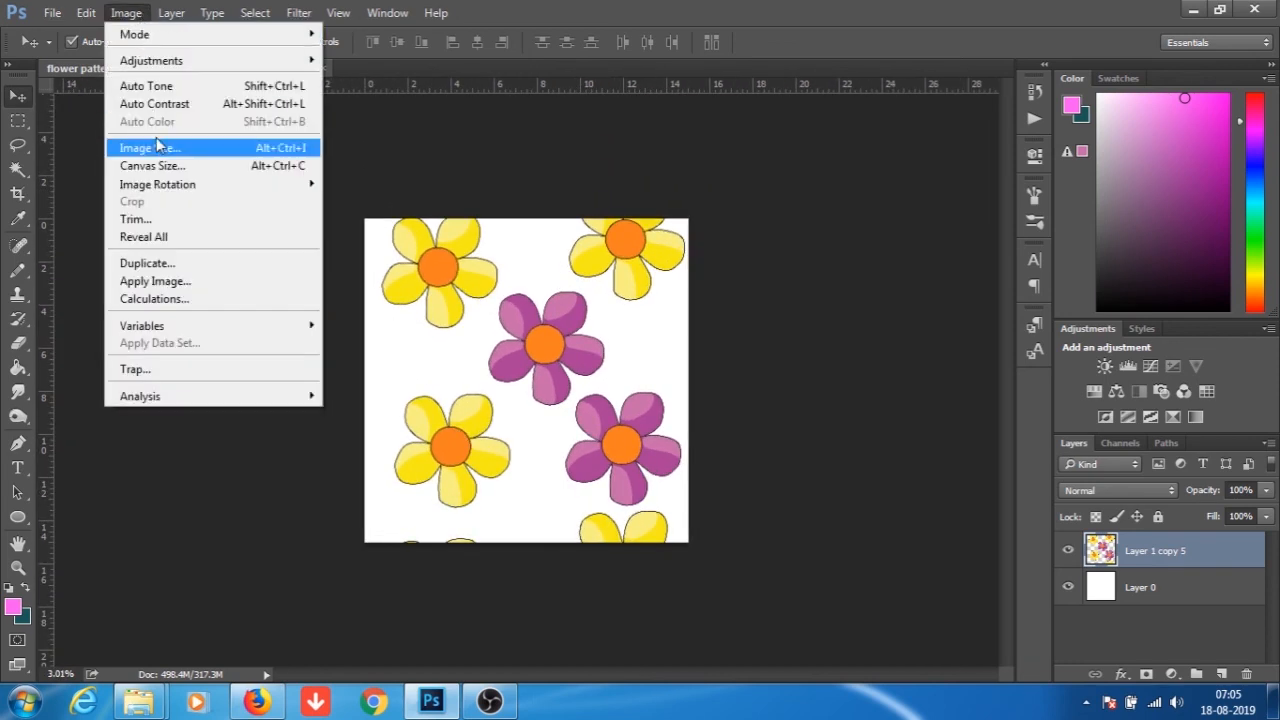
click(165, 167)
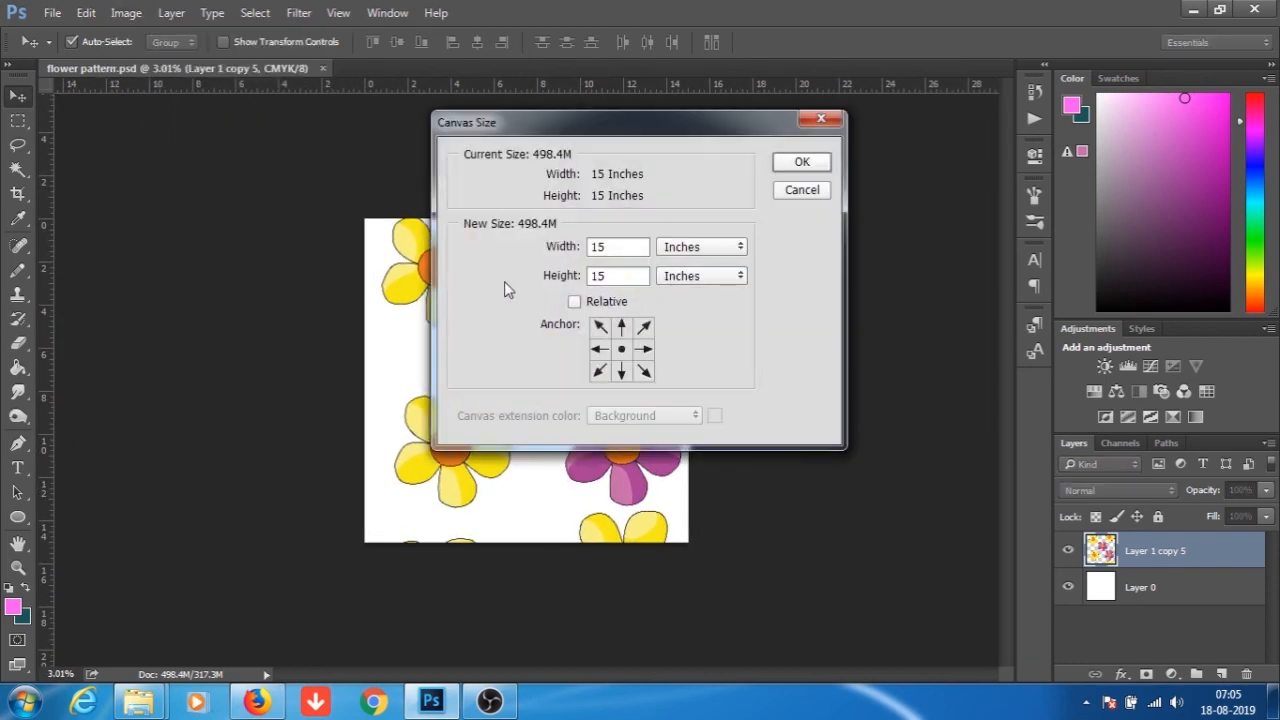
click(600, 330)
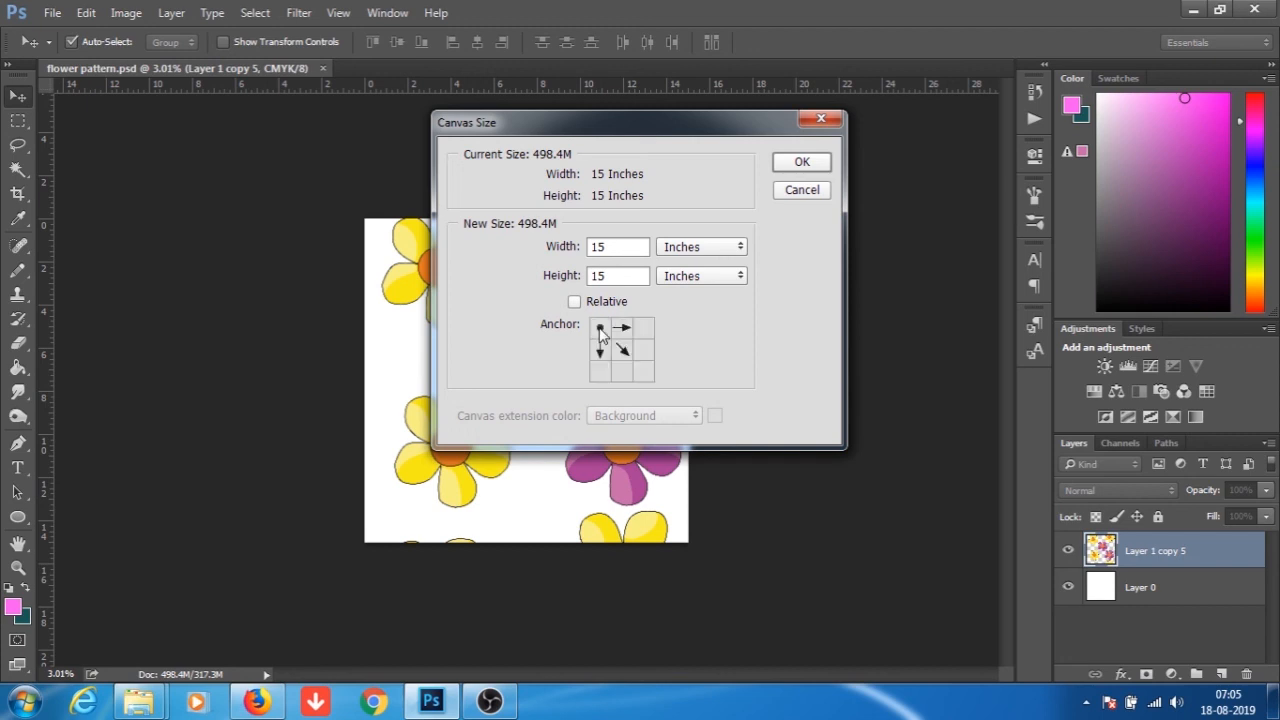
drag(611, 246, 595, 244)
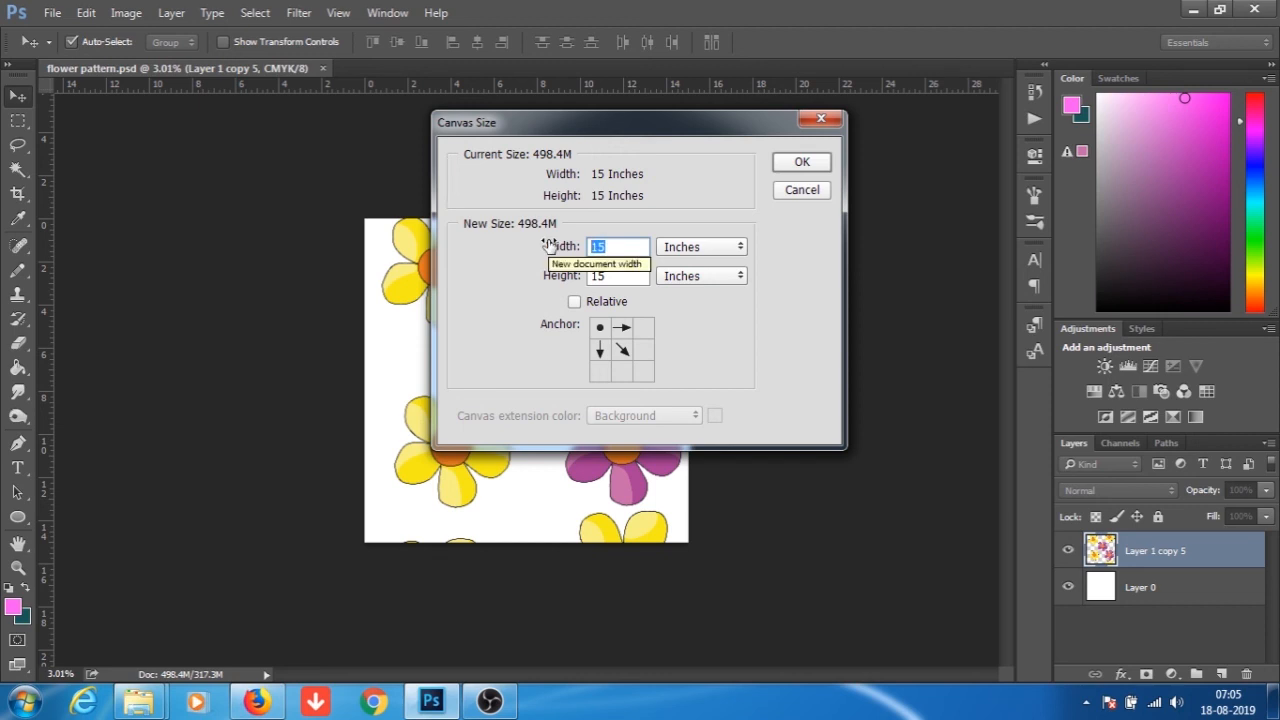
text(40)
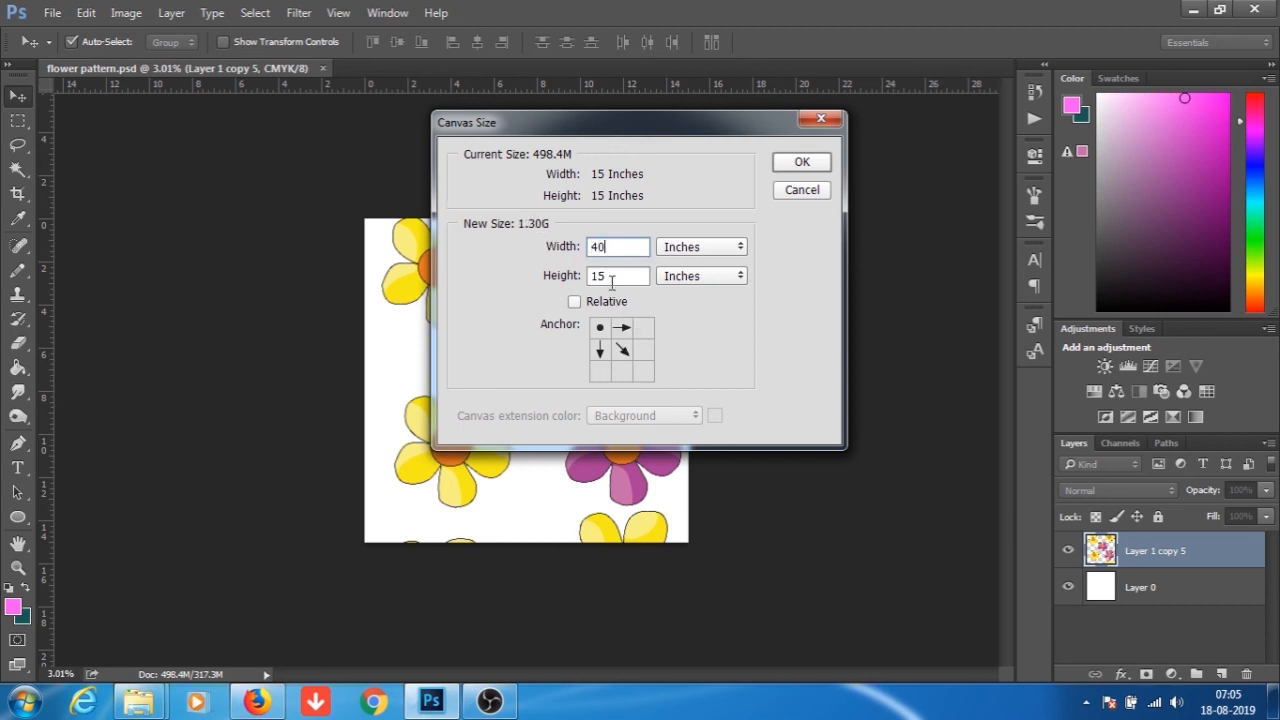
drag(612, 281, 595, 279)
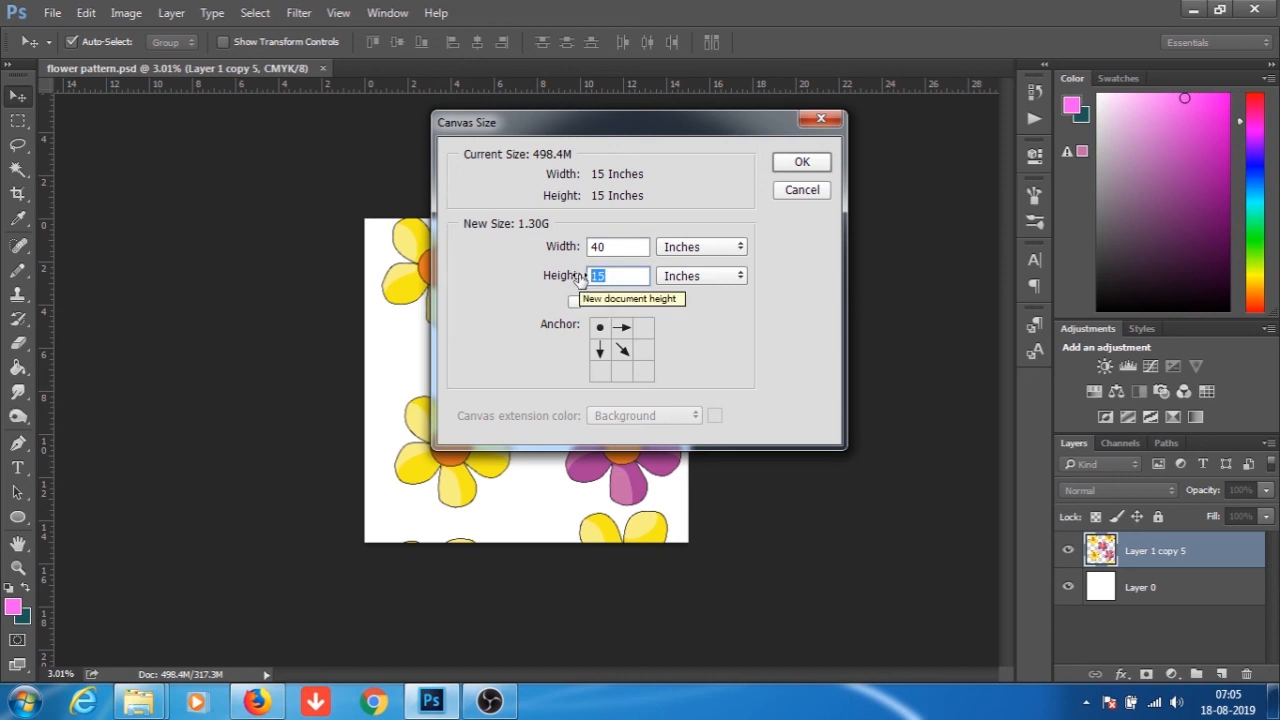
text(40)
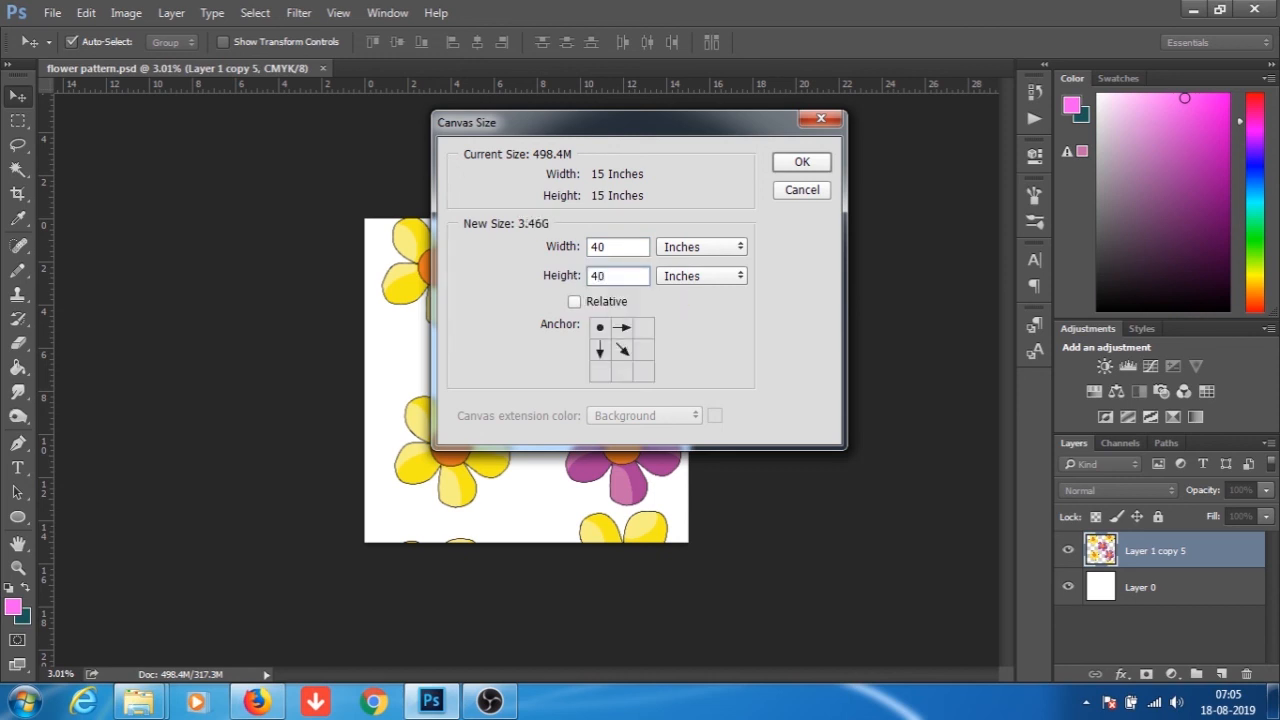
click(806, 163)
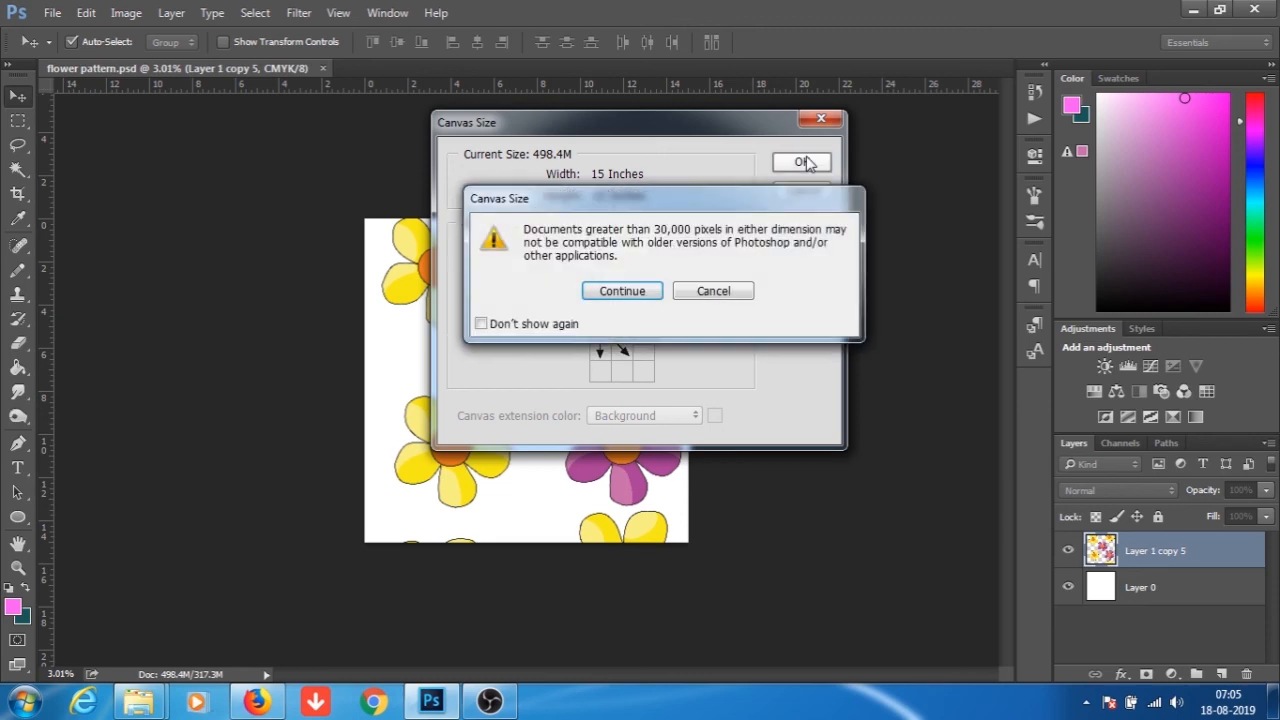
click(655, 291)
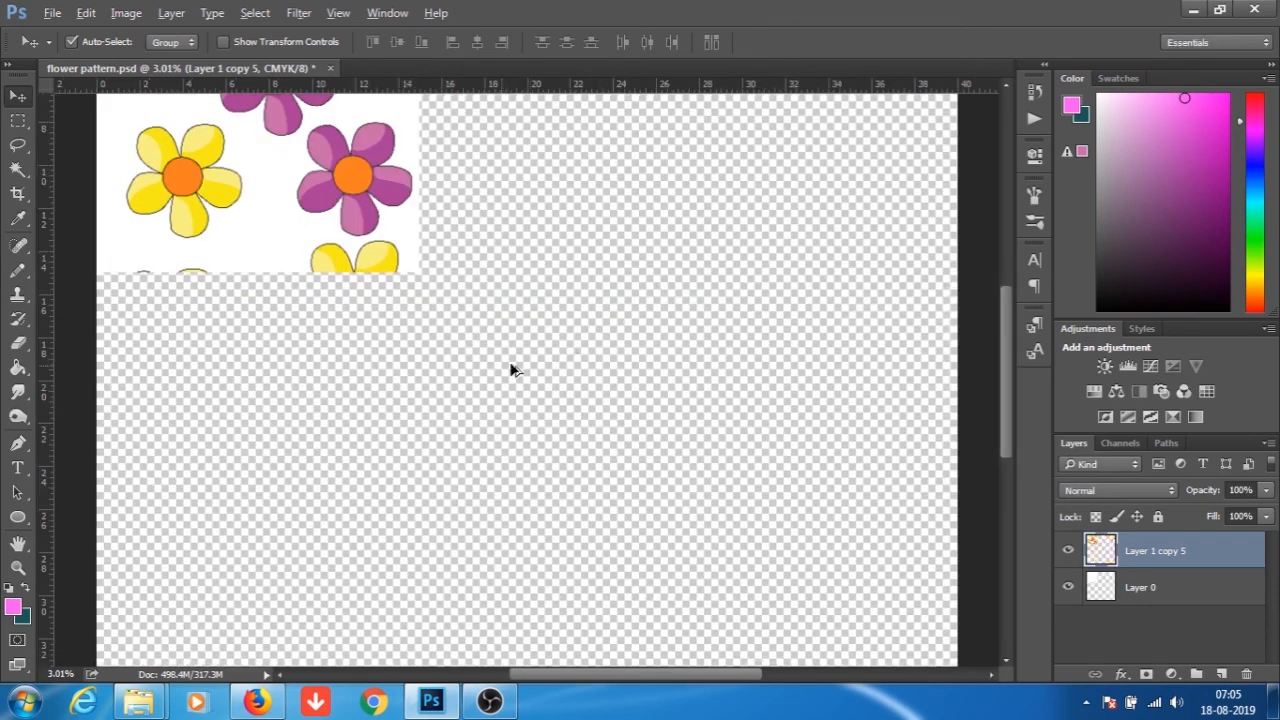
Select the flower layer together with the white background layer and duplicate both directly to the right of the original tile.
scroll(497, 371, down, 3)
key(alt)
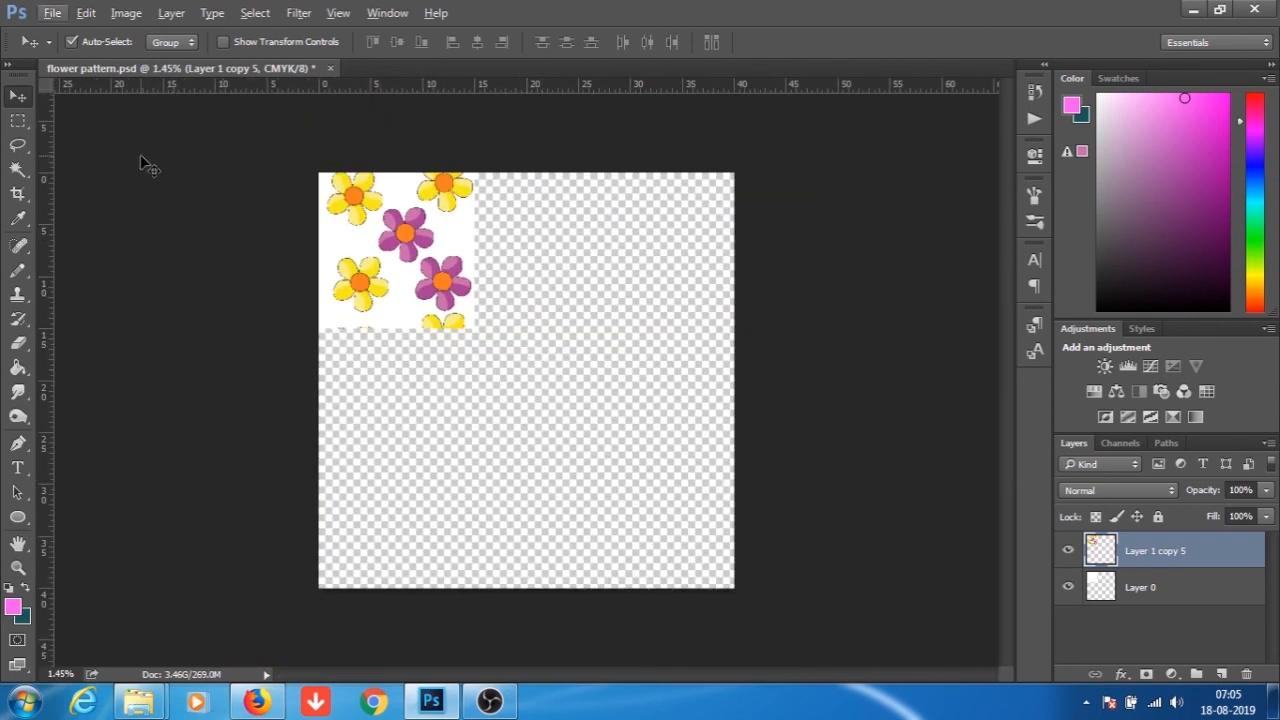
click(1146, 588)
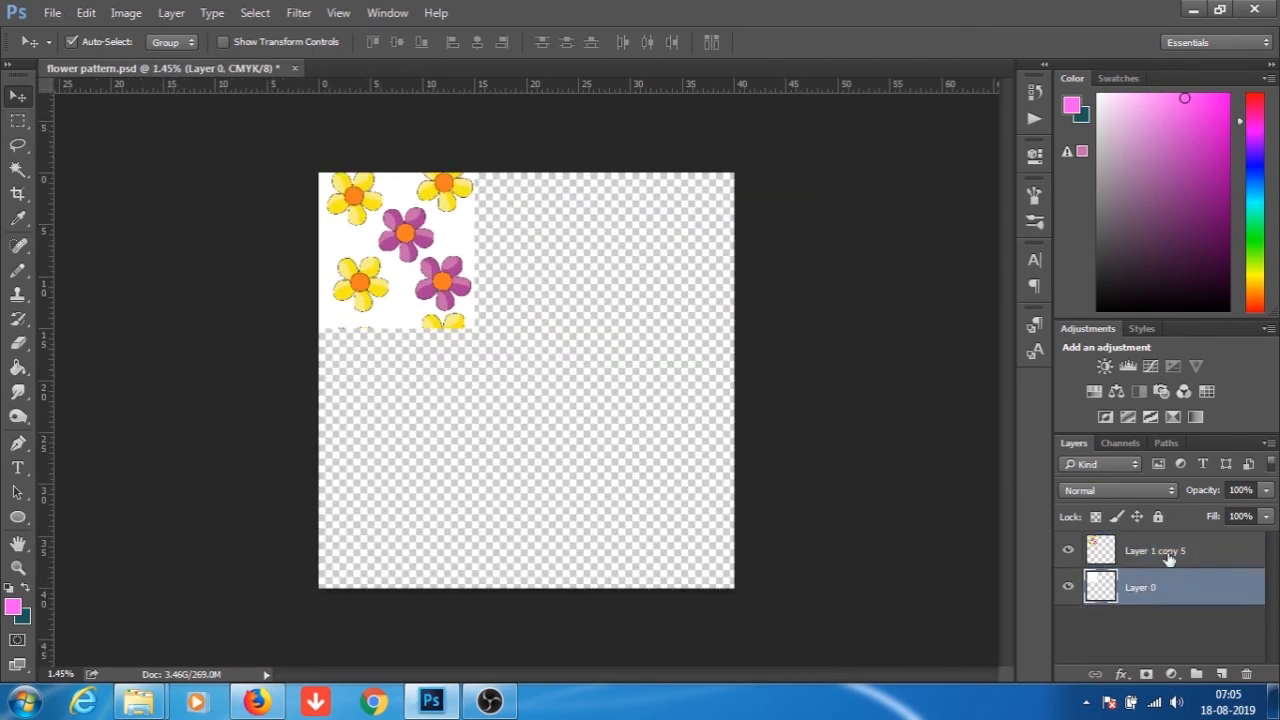
click(1168, 558)
click(1170, 588)
click(1171, 560)
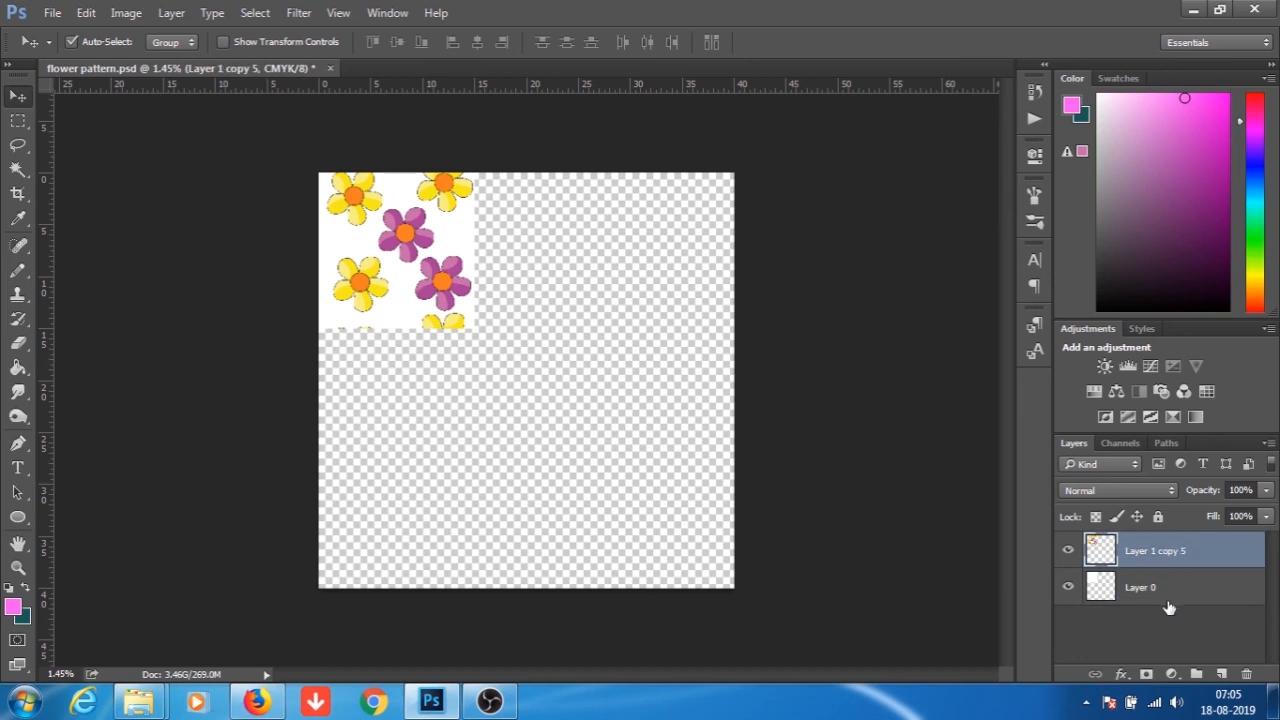
shift+click(1166, 594)
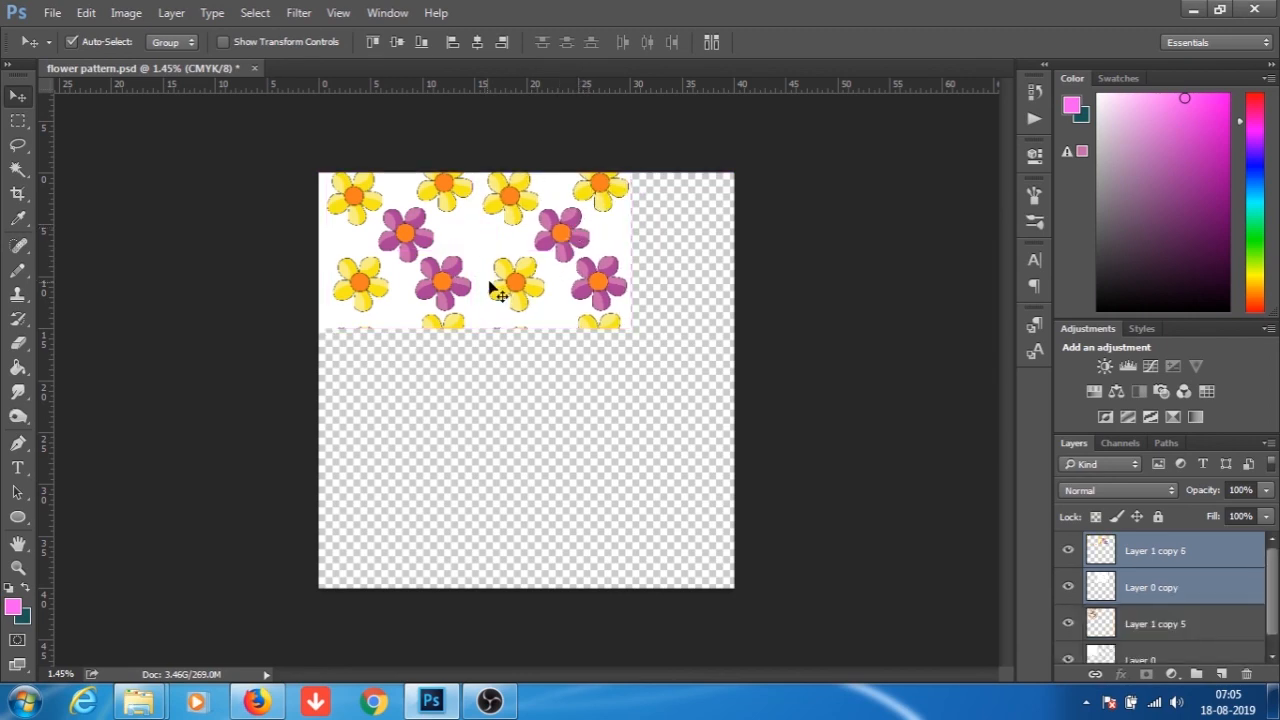
scroll(478, 275, up, 3)
scroll(480, 274, down, 3)
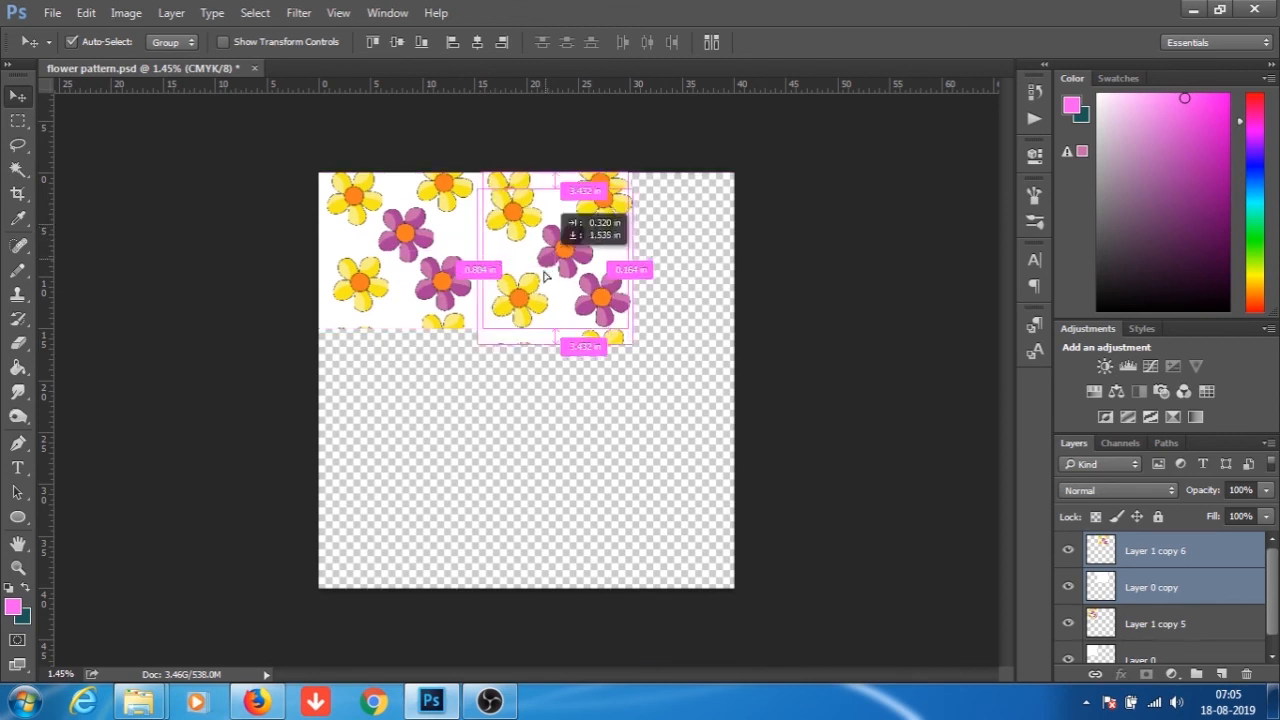